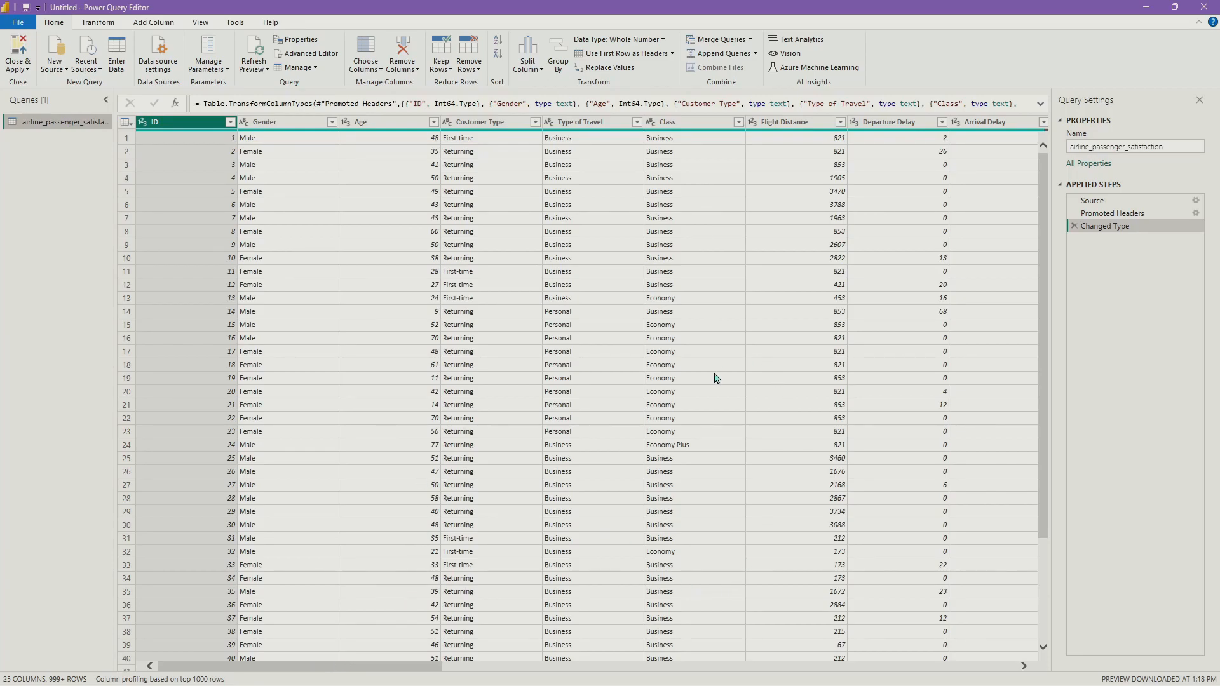
# Step: Review the passenger columns from ID to Class, plus the Flight Distance, Departure Delay and Arrival Delay columns
pyautogui.keyDown('shift'); pyautogui.click(693, 122); pyautogui.keyUp('shift')
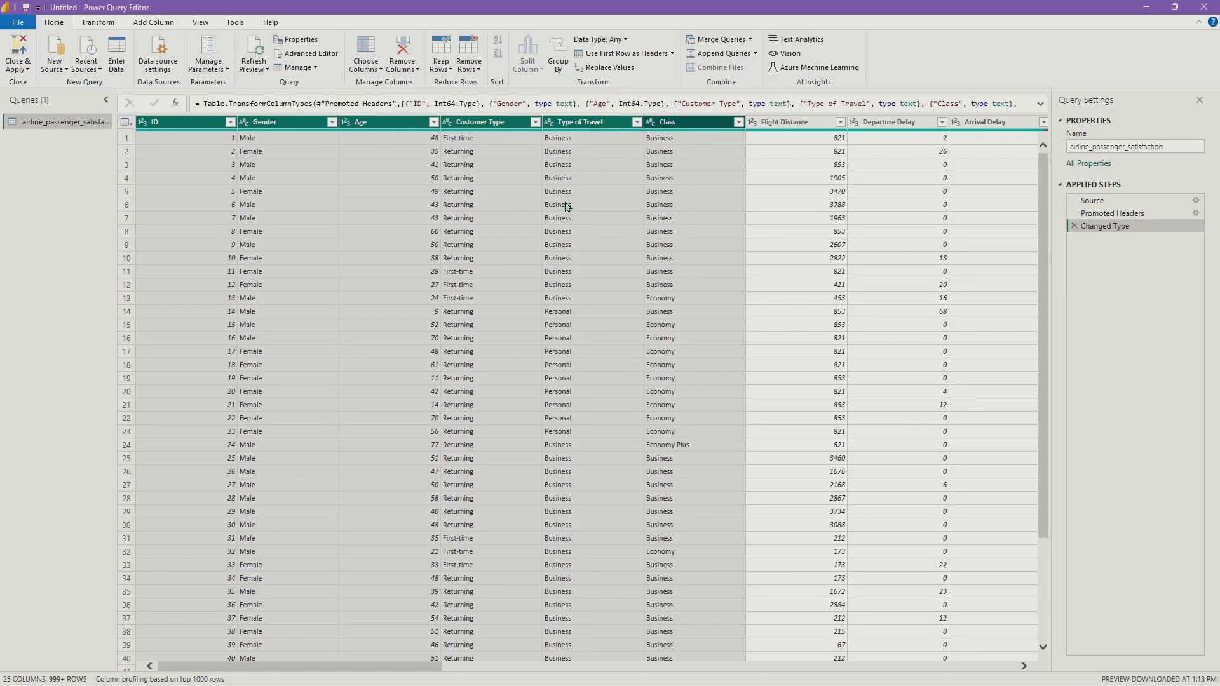
pyautogui.moveTo(170, 135)
pyautogui.moveTo(311, 666); pyautogui.dragTo(398, 666)
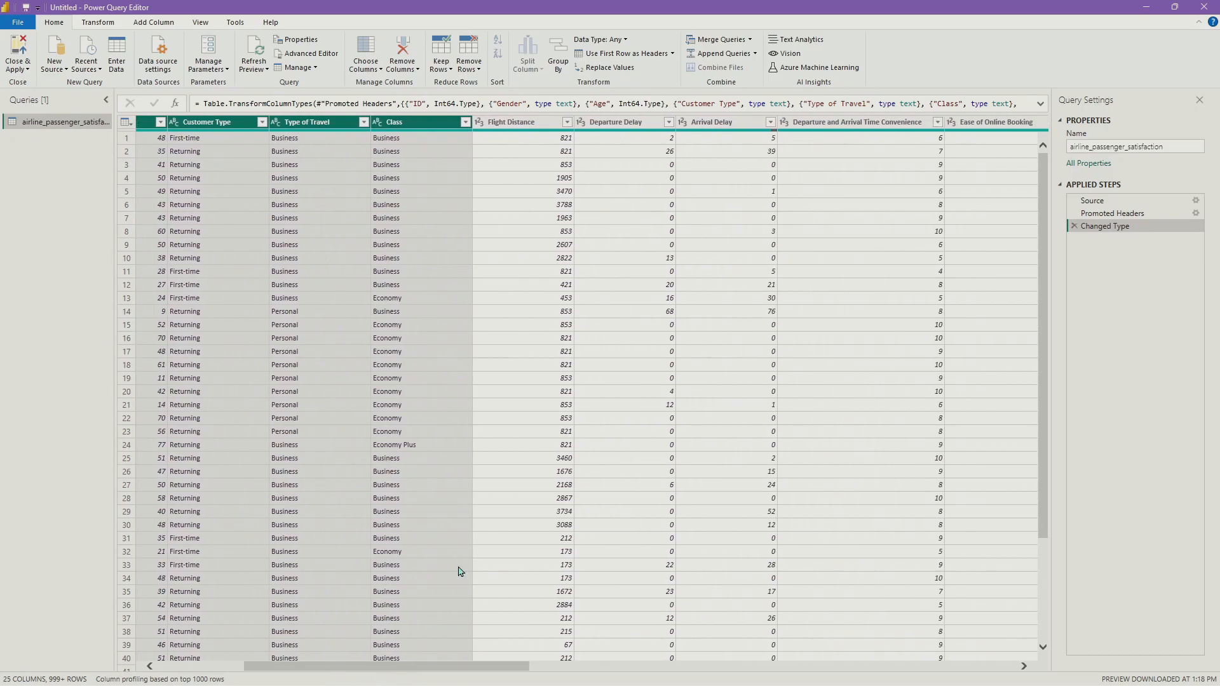
pyautogui.click(508, 126)
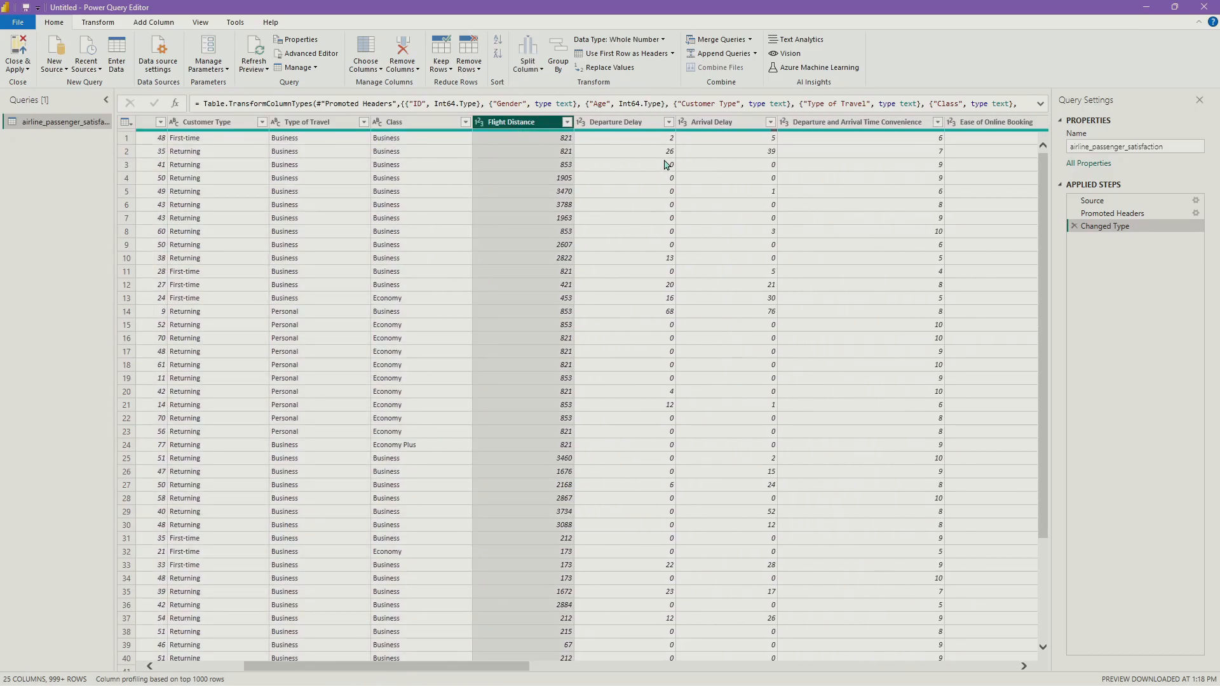
pyautogui.keyDown('shift'); pyautogui.click(722, 126); pyautogui.keyUp('shift')
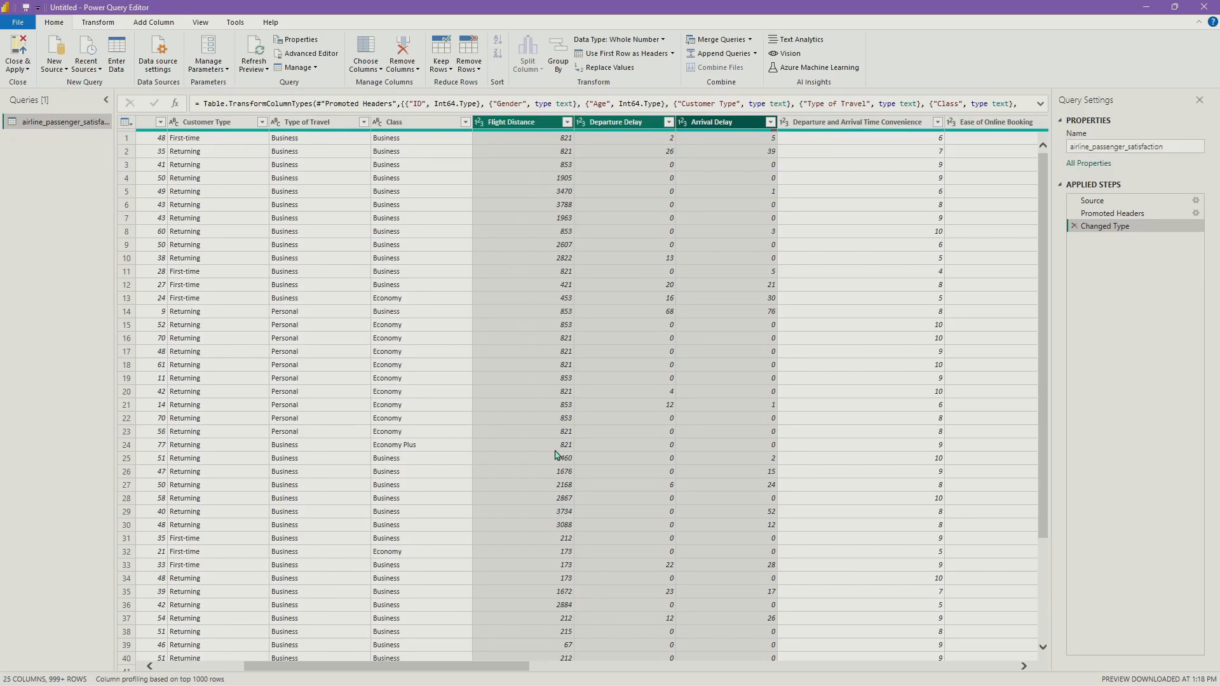
pyautogui.click(622, 123)
pyautogui.keyDown('ctrl'); pyautogui.click(737, 127); pyautogui.keyUp('ctrl')
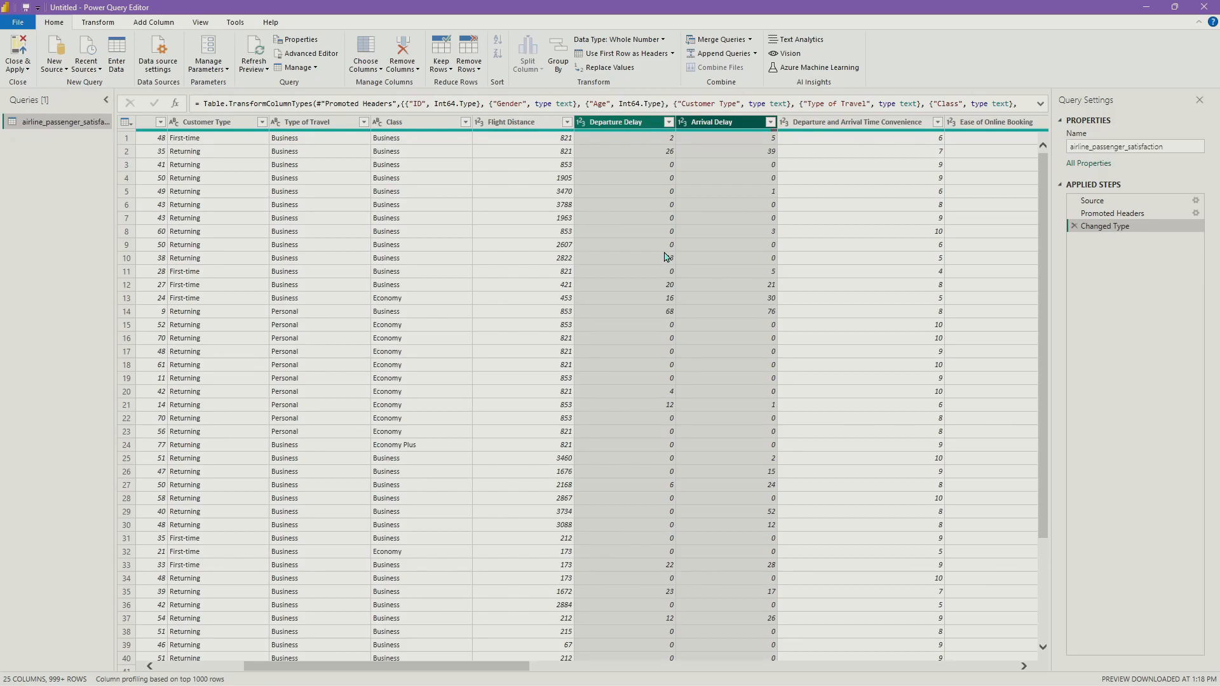
# Step: Examine the pre-flight rating columns from Departure and Arrival Time Convenience through Ease of Online Booking and Check-in Service
pyautogui.click(827, 123)
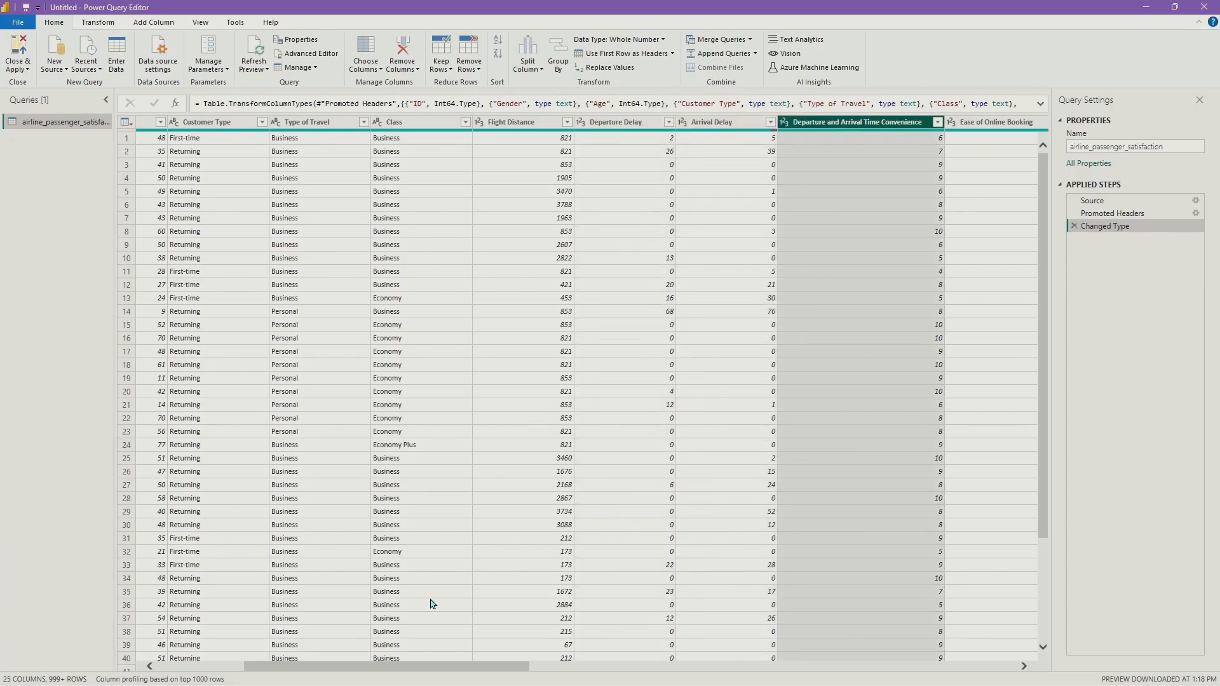
pyautogui.moveTo(493, 668); pyautogui.dragTo(680, 669)
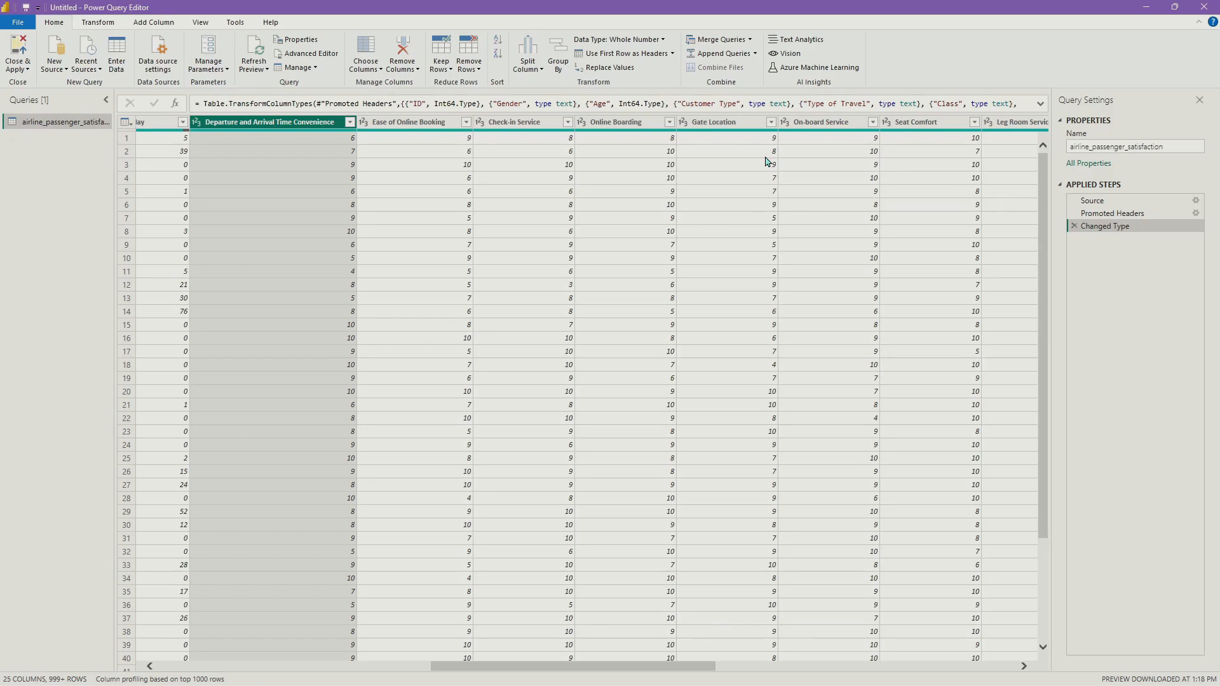
pyautogui.click(331, 164)
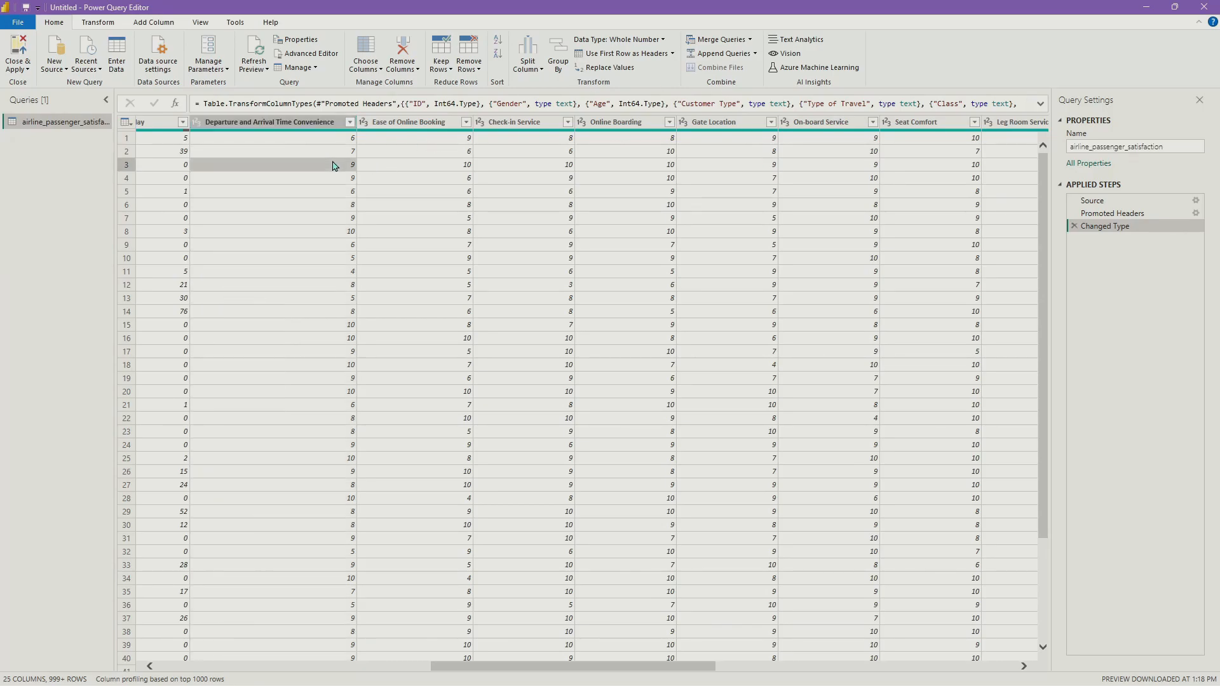
pyautogui.click(328, 230)
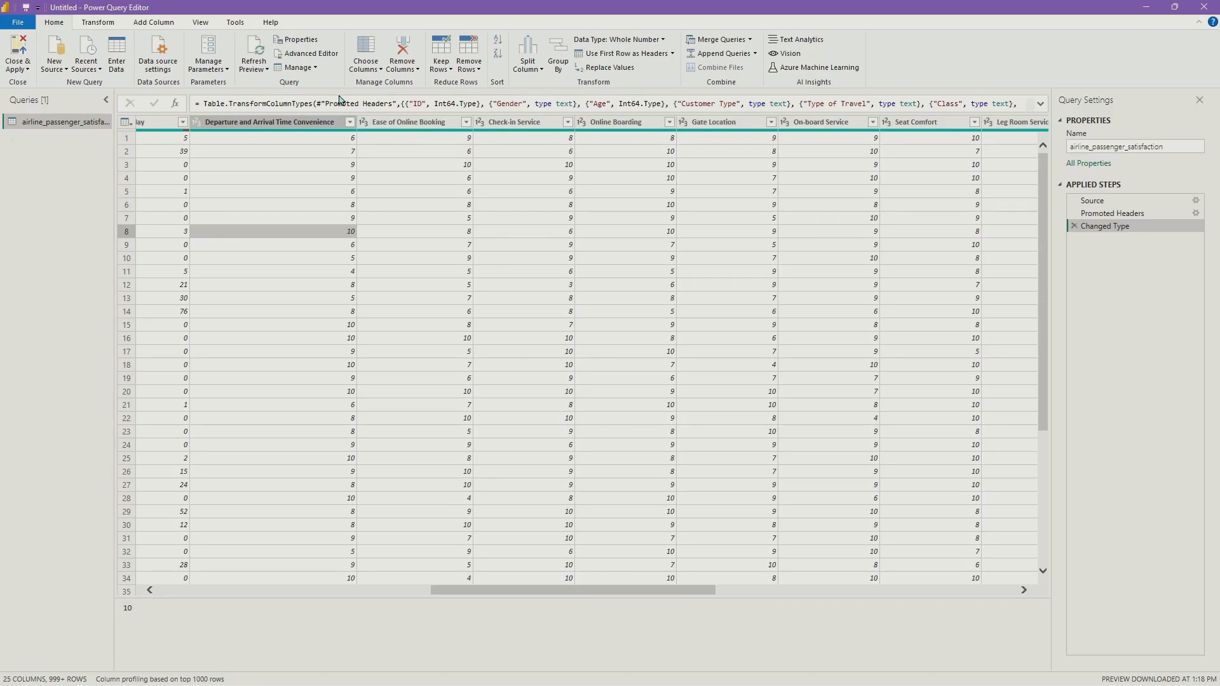
pyautogui.click(330, 122)
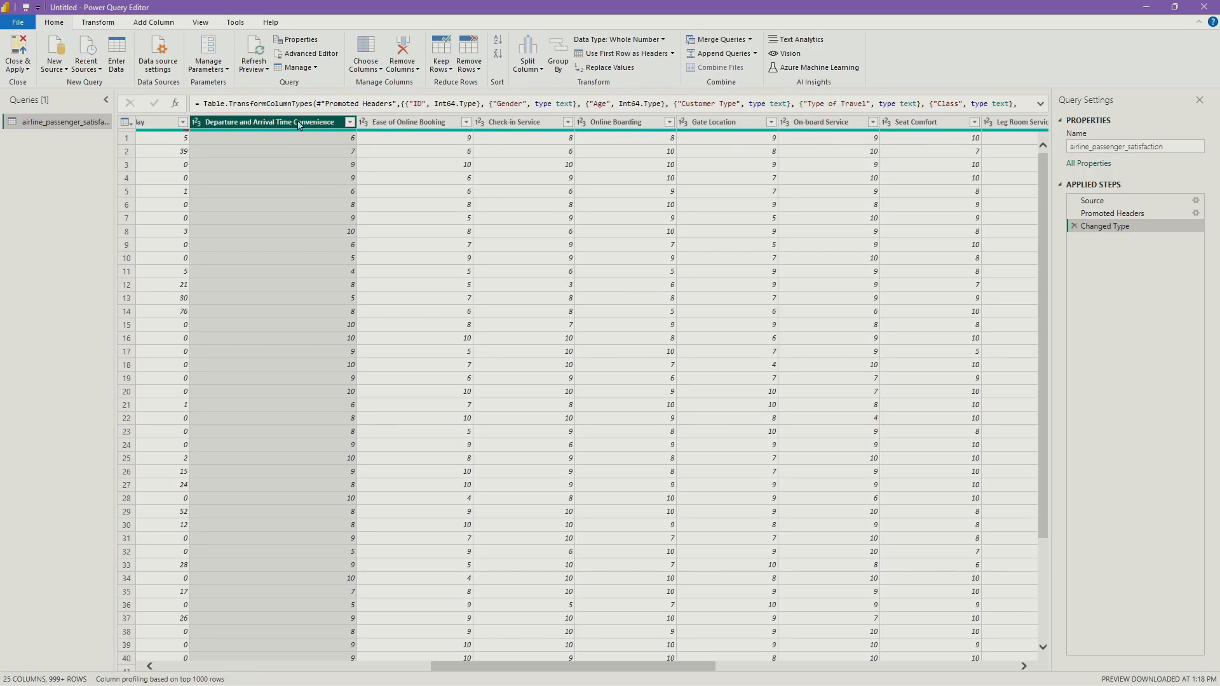
pyautogui.click(417, 124)
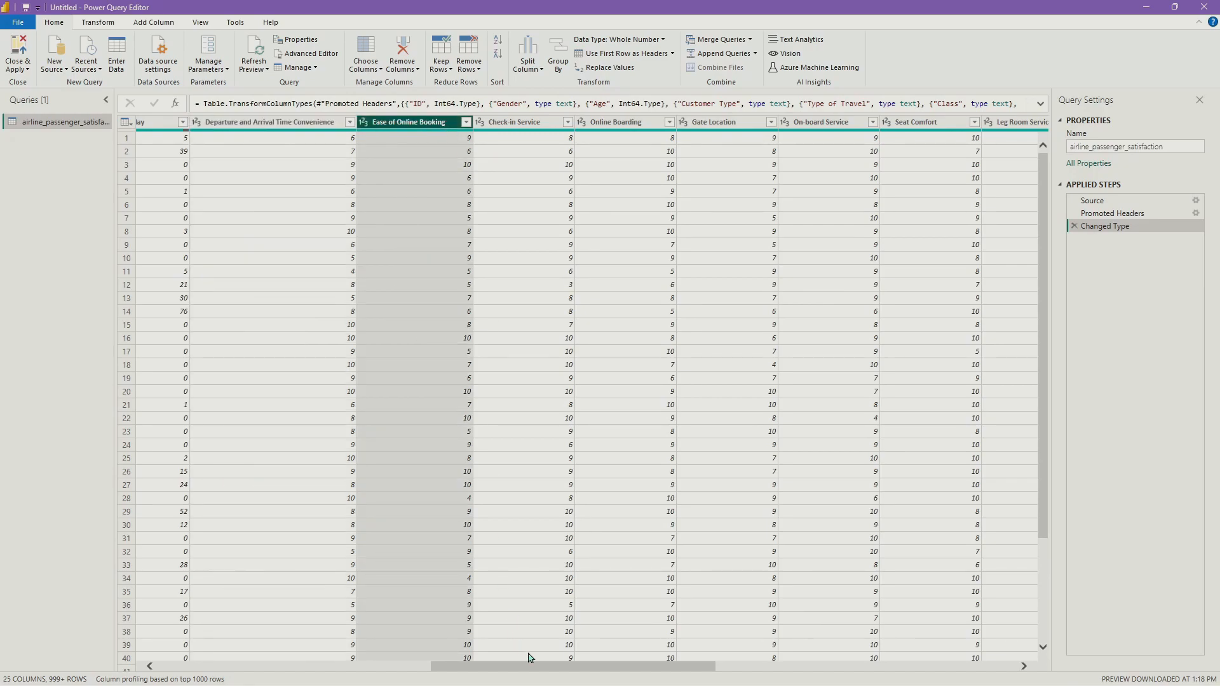
pyautogui.moveTo(543, 666); pyautogui.dragTo(606, 679)
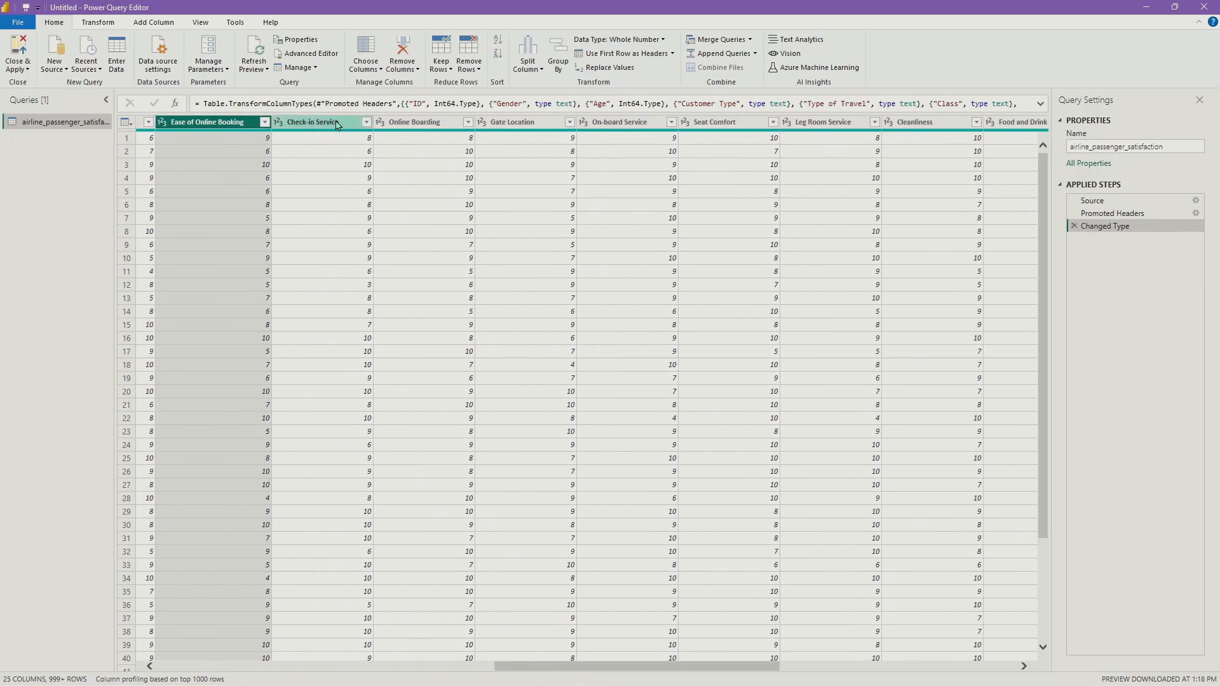
pyautogui.click(337, 125)
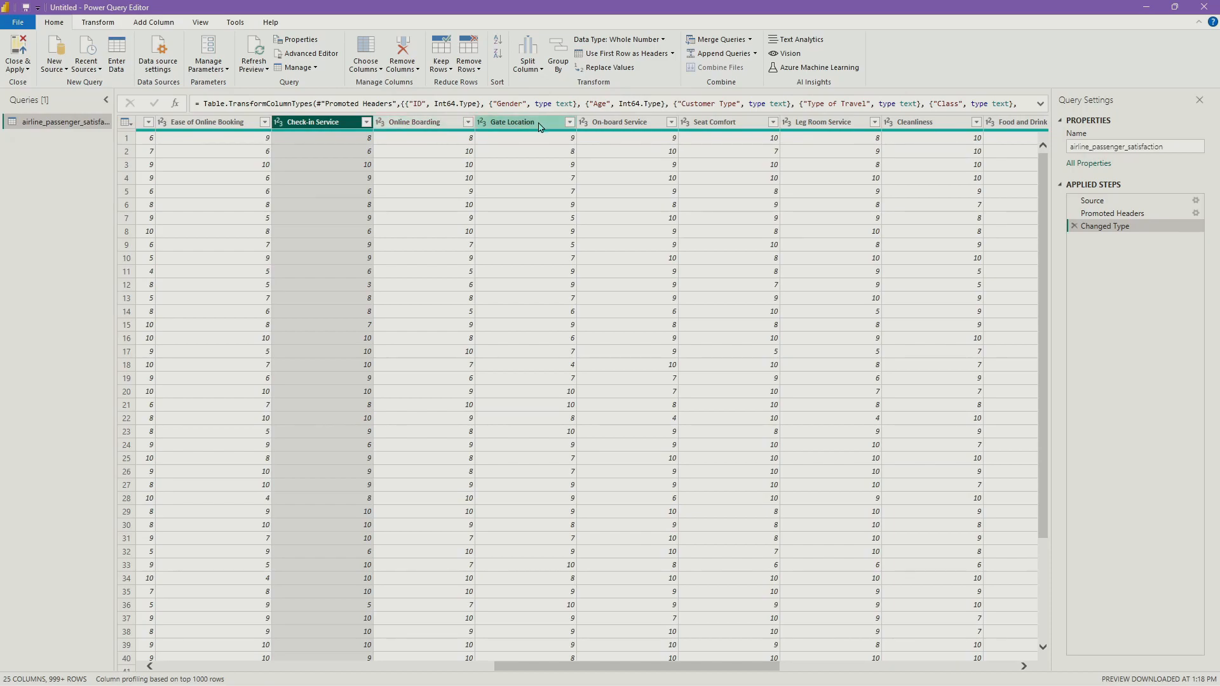
# Step: Examine the rating columns from On-board Service to Baggage Handling, plus the recommendation score and Response Date columns
pyautogui.click(613, 125)
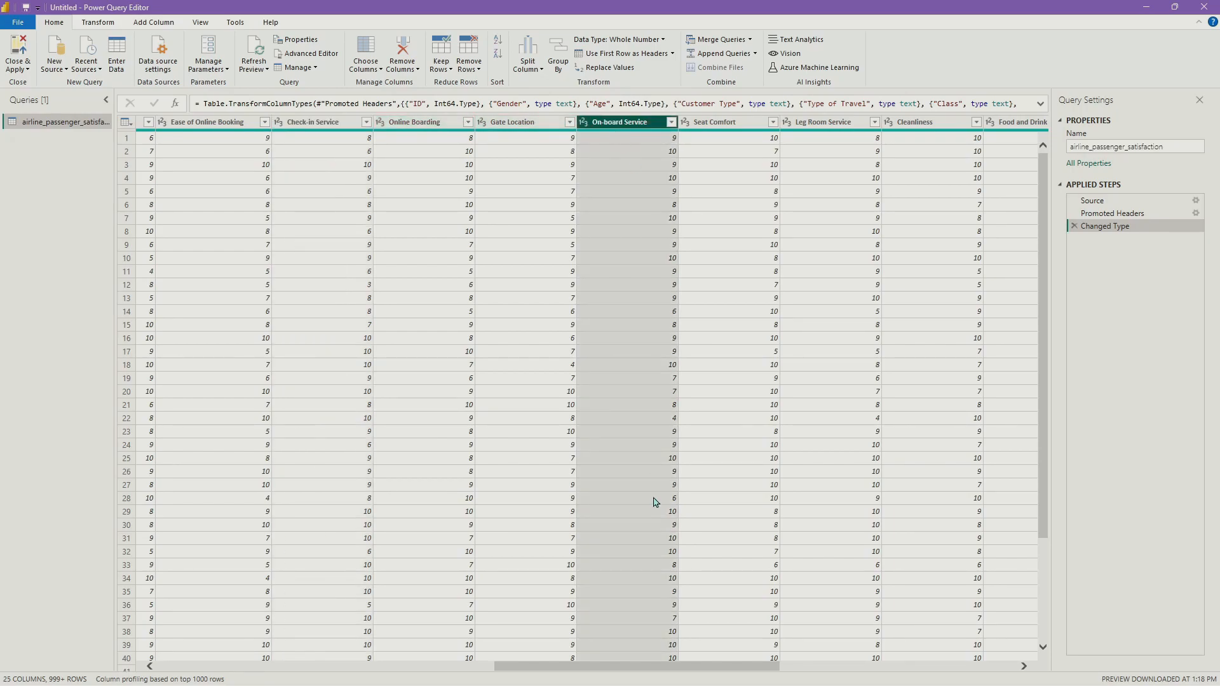
pyautogui.moveTo(658, 667); pyautogui.dragTo(799, 673)
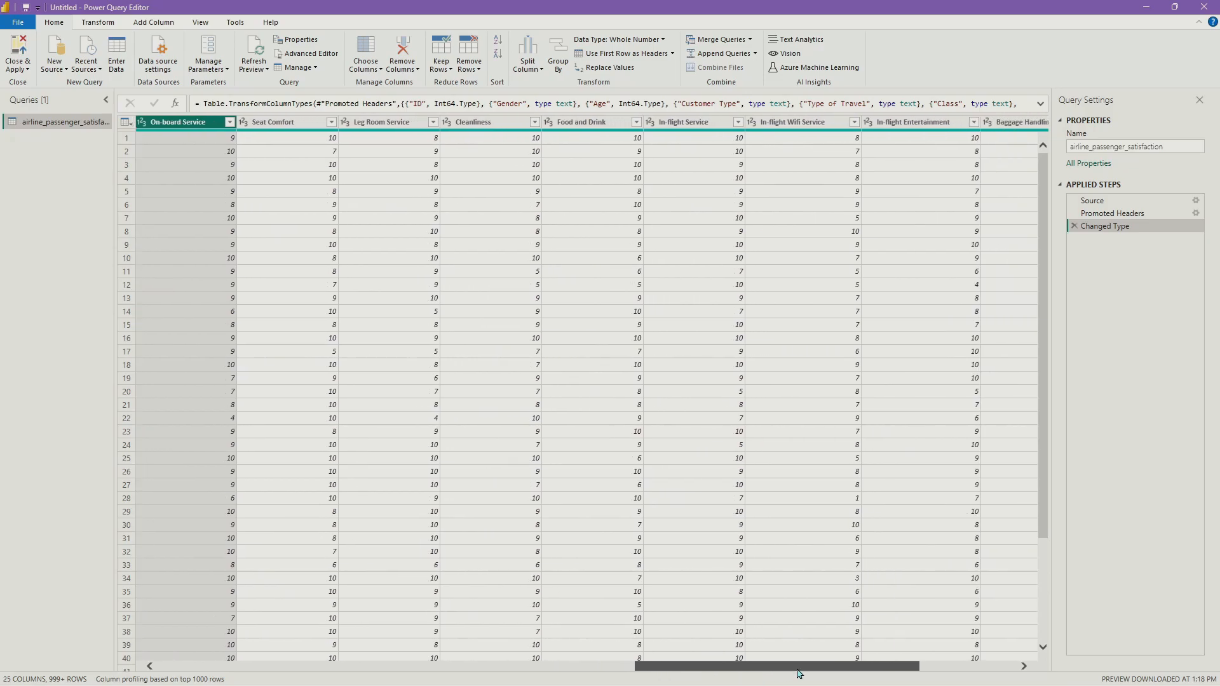
pyautogui.keyDown('shift'); pyautogui.click(925, 124); pyautogui.keyUp('shift')
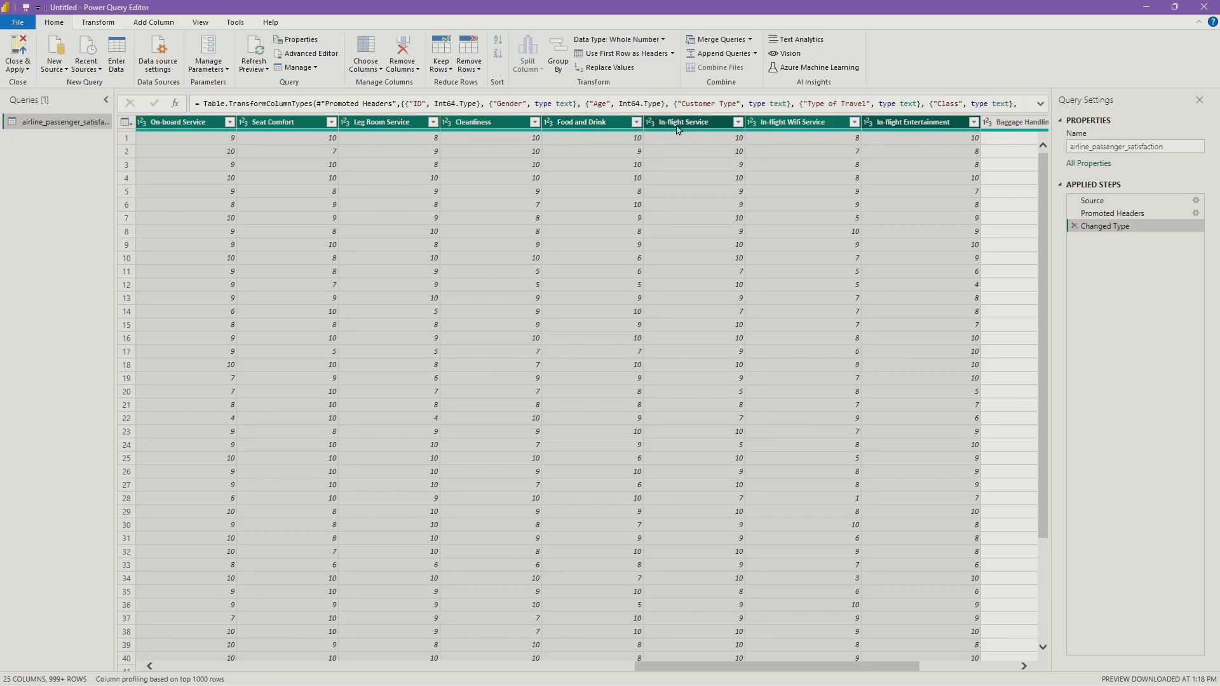
pyautogui.moveTo(902, 667); pyautogui.dragTo(981, 667)
pyautogui.click(788, 127)
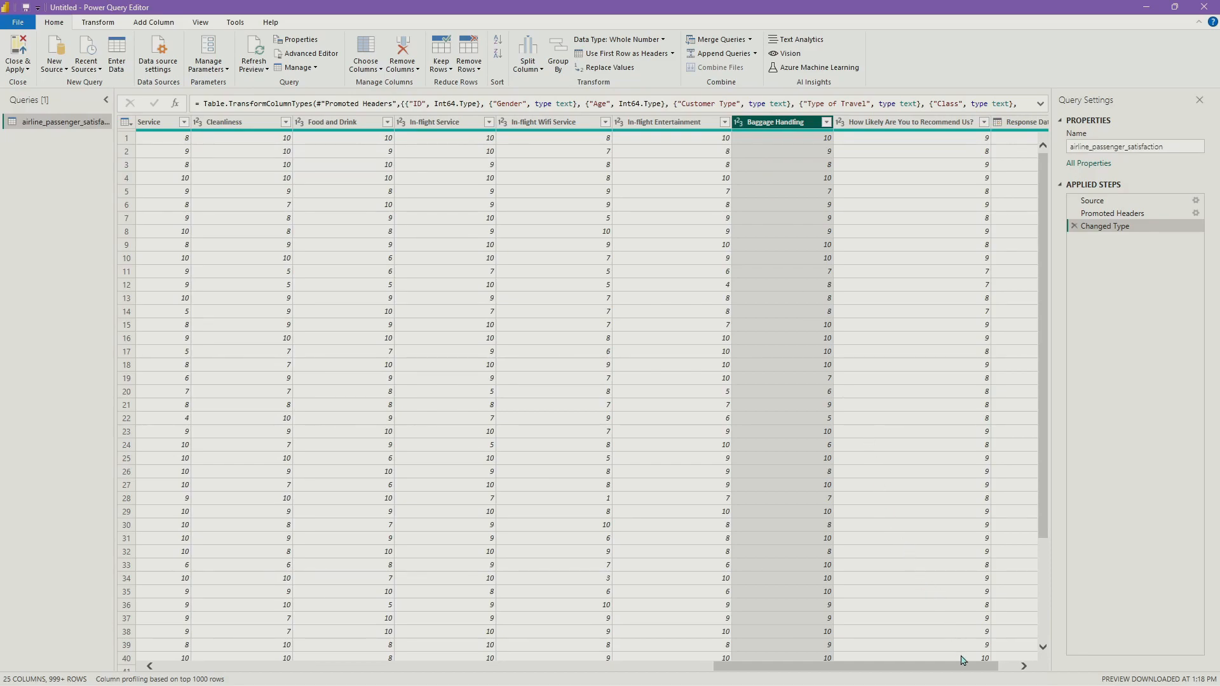
pyautogui.moveTo(964, 670); pyautogui.dragTo(1006, 673)
pyautogui.click(854, 122)
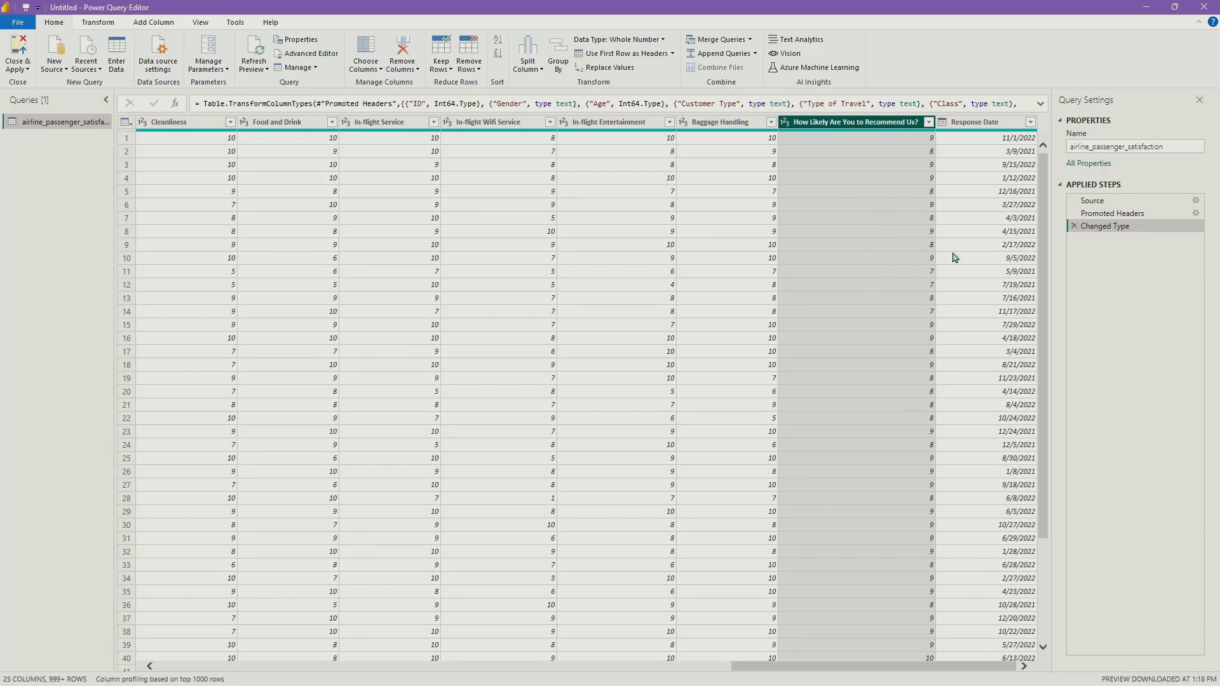
pyautogui.click(1013, 124)
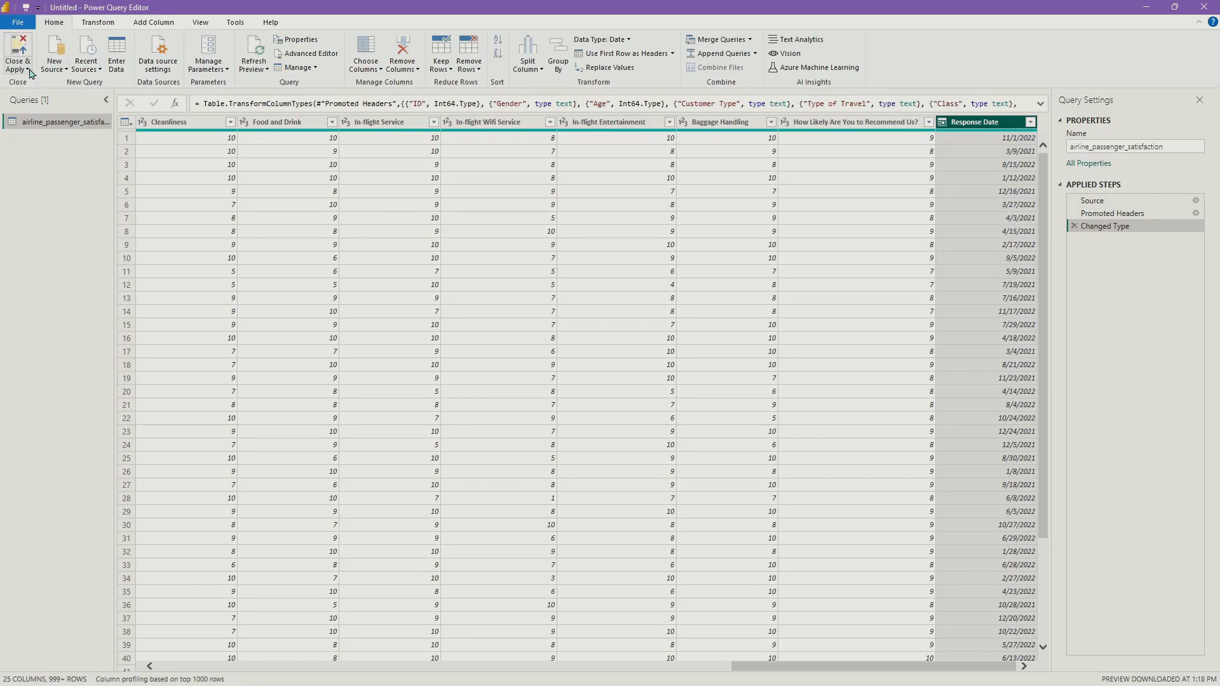
# Step: Import the Dates (Big) sheet from the Dates Excel workbook in the _date_table folder as a new query
pyautogui.click(65, 70)
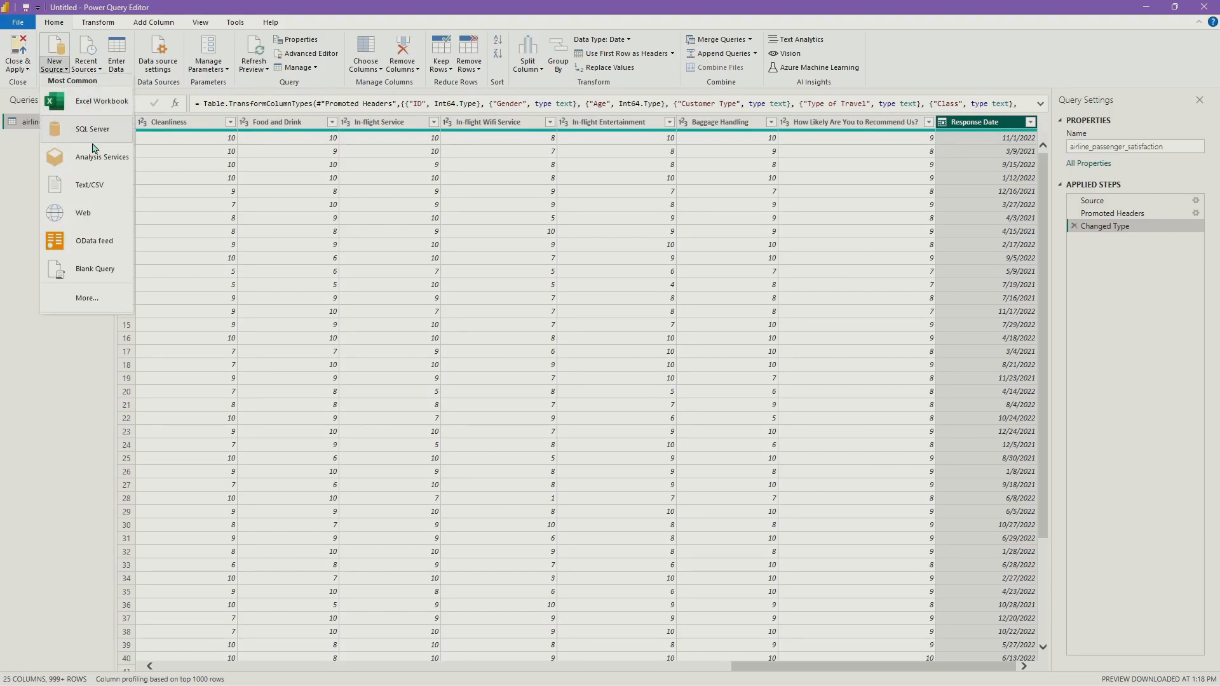
pyautogui.click(98, 102)
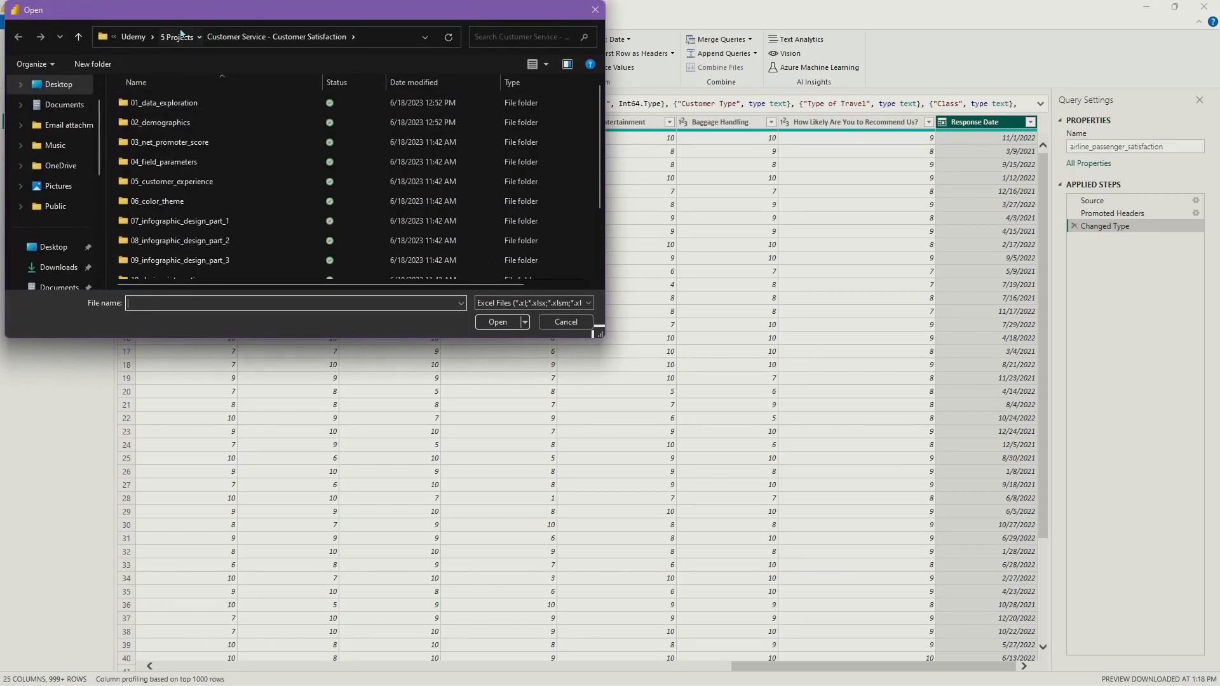
pyautogui.click(180, 37)
pyautogui.doubleClick(172, 103)
pyautogui.click(173, 105)
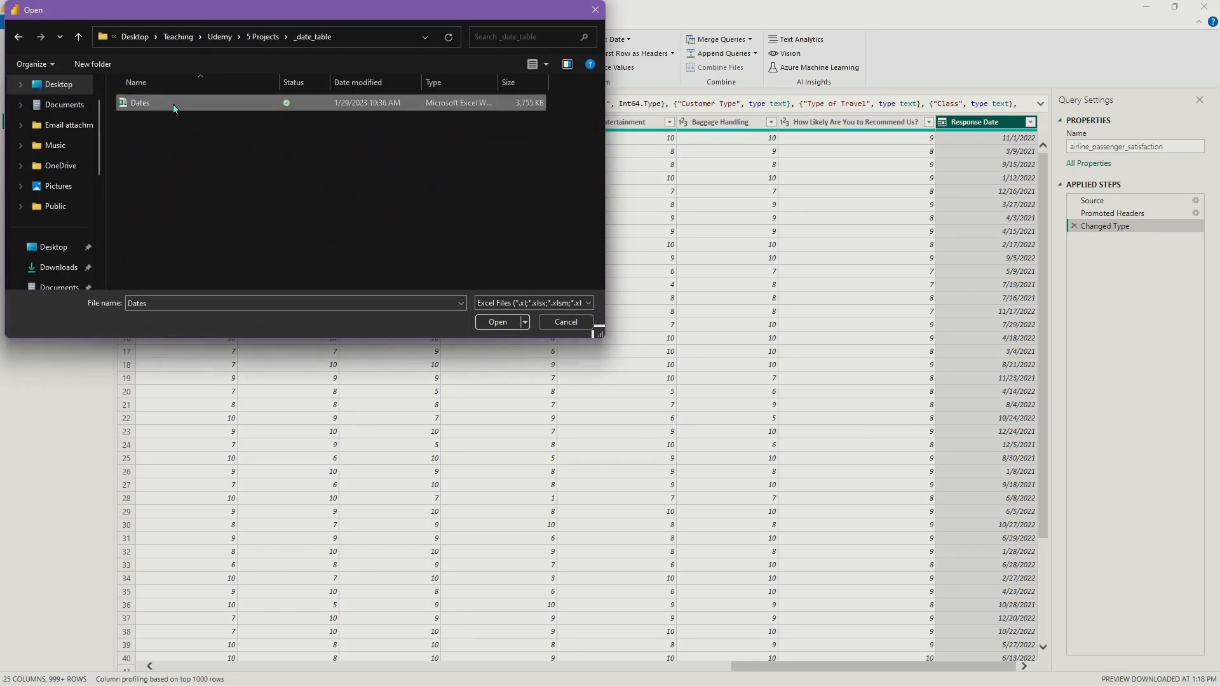
pyautogui.doubleClick(173, 104)
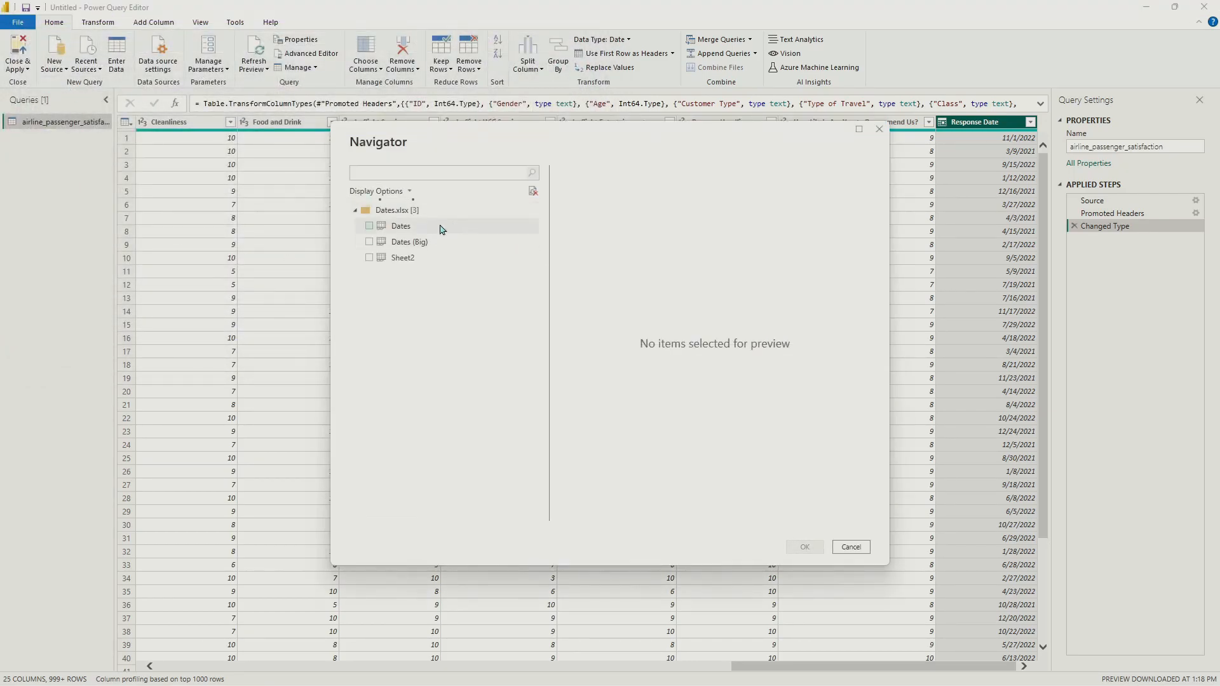
pyautogui.click(370, 242)
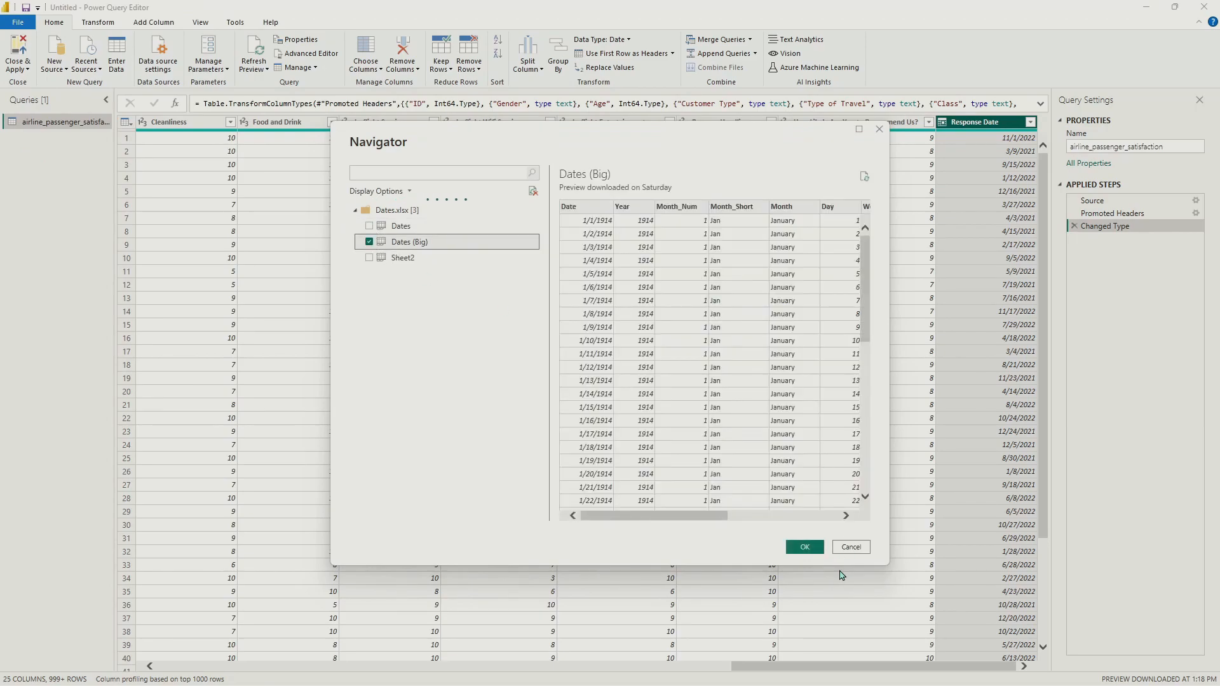
pyautogui.click(804, 547)
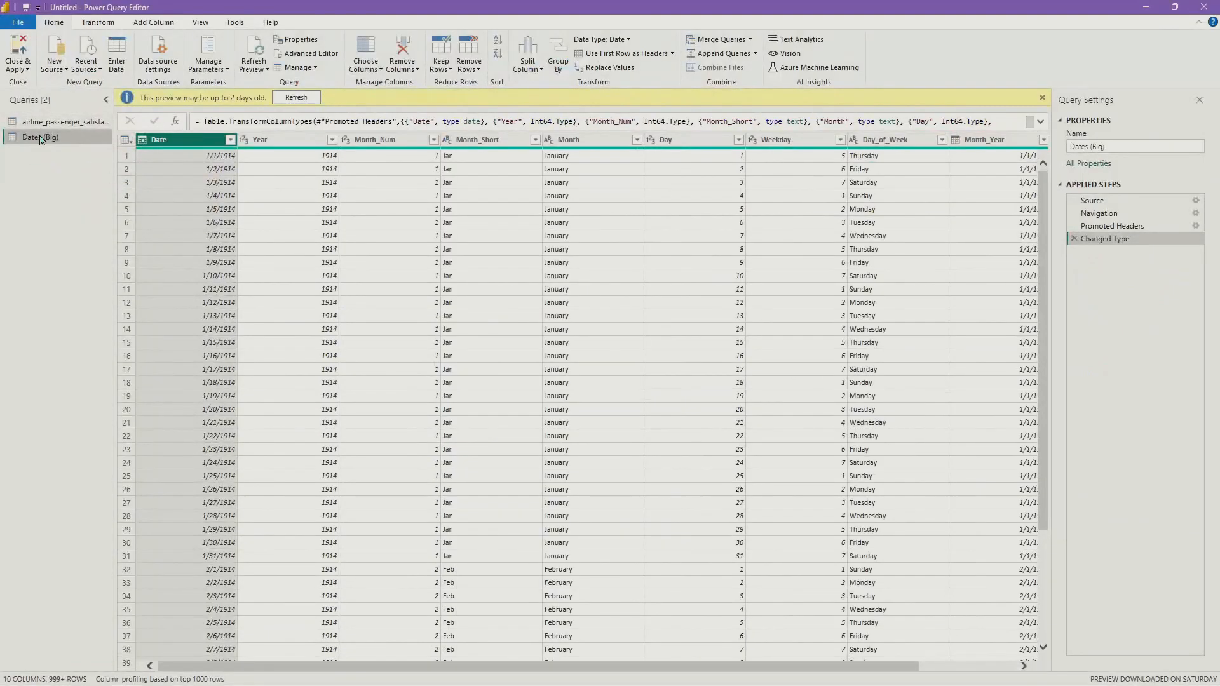
# Step: Rename the Dates (Big) query as Date
pyautogui.press('F2')
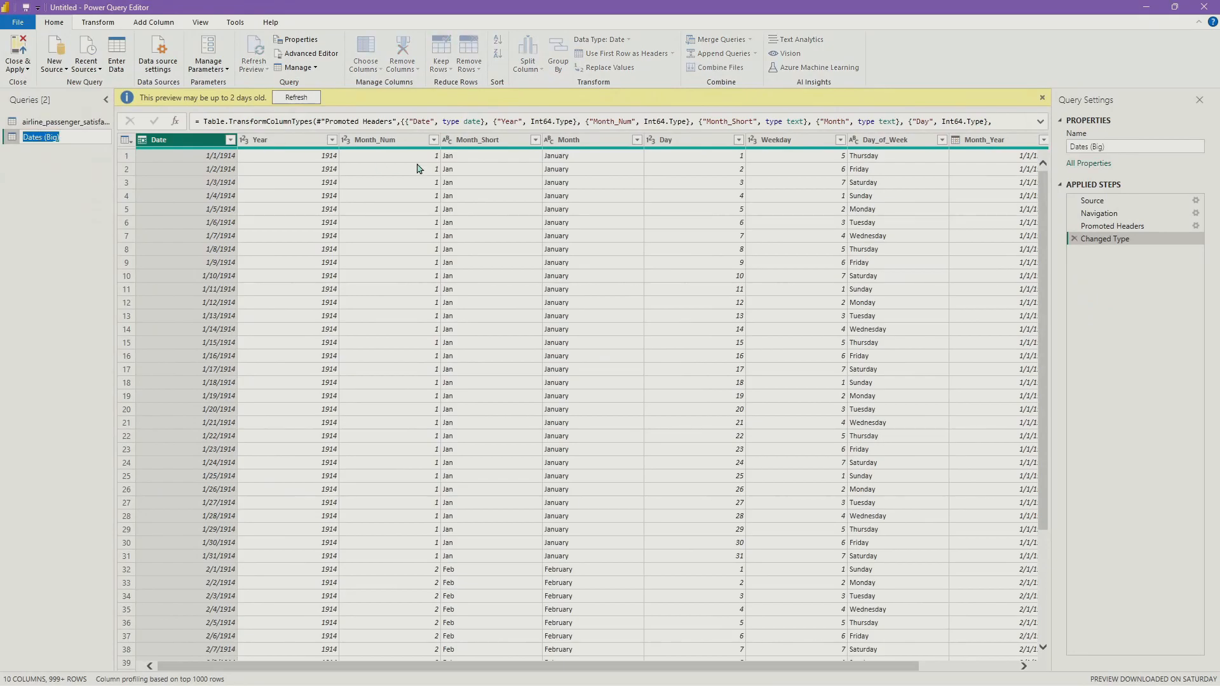
pyautogui.write('Date')
pyautogui.press('Return')
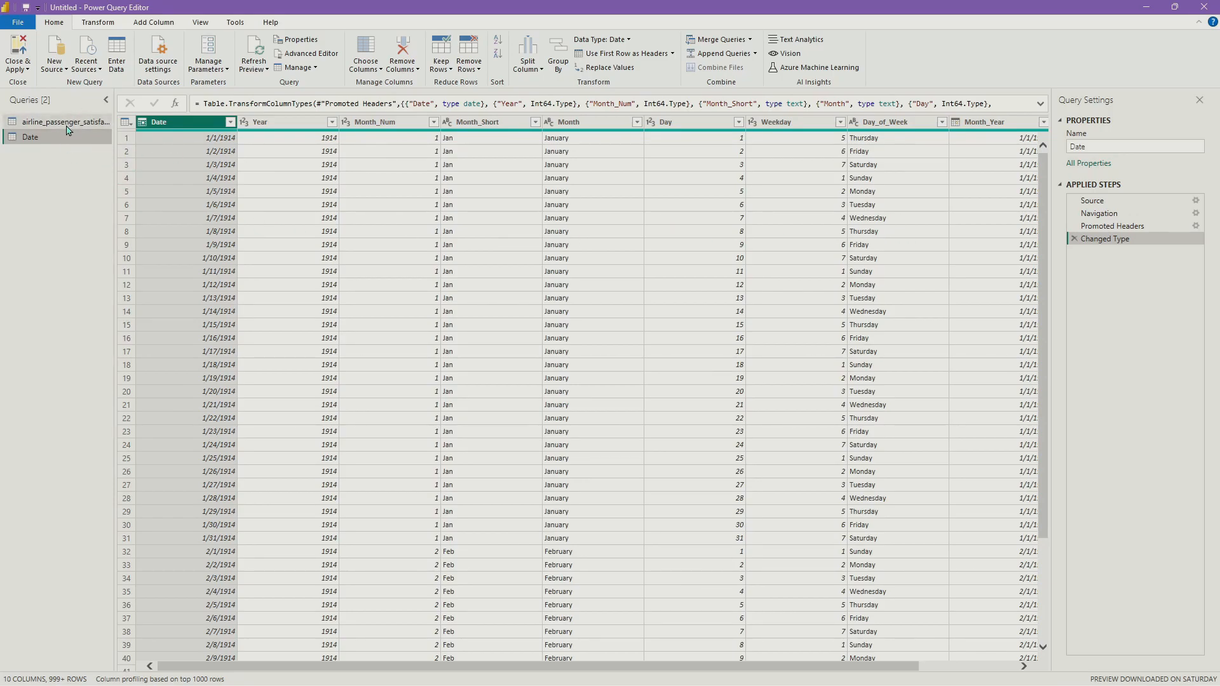
# Step: Apply the queries to load both tables into the model, and view the data of the Date and airline_passenger_satisfaction tables
pyautogui.click(25, 50)
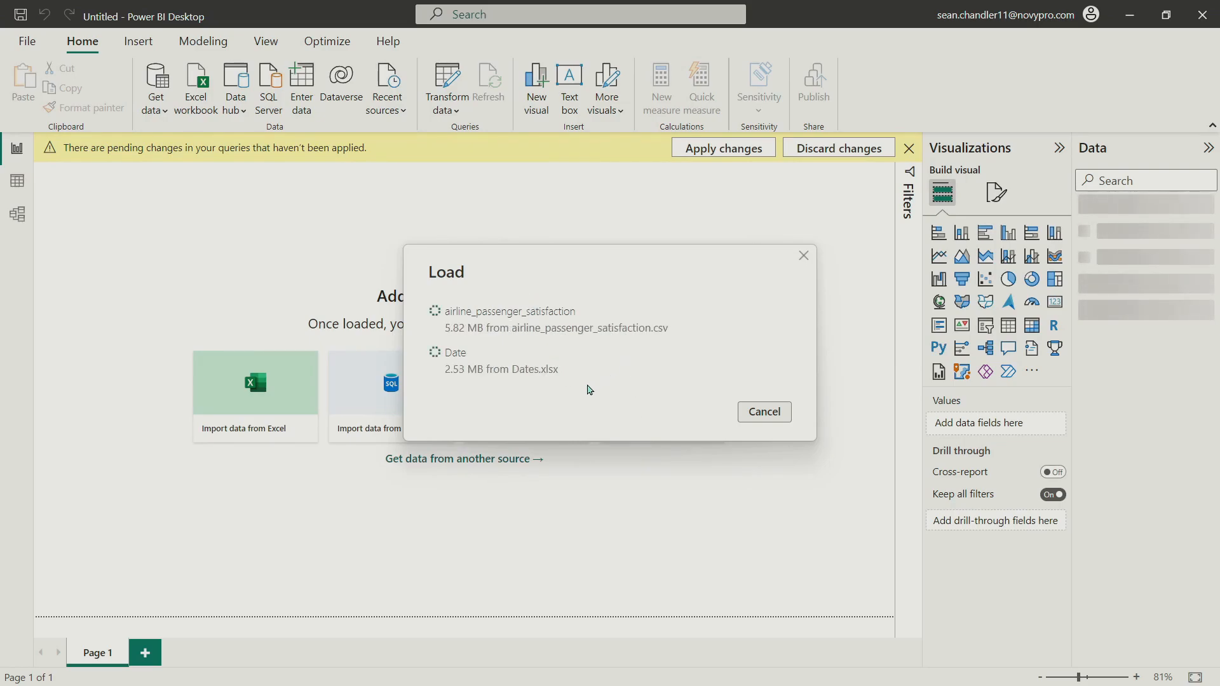
pyautogui.click(18, 182)
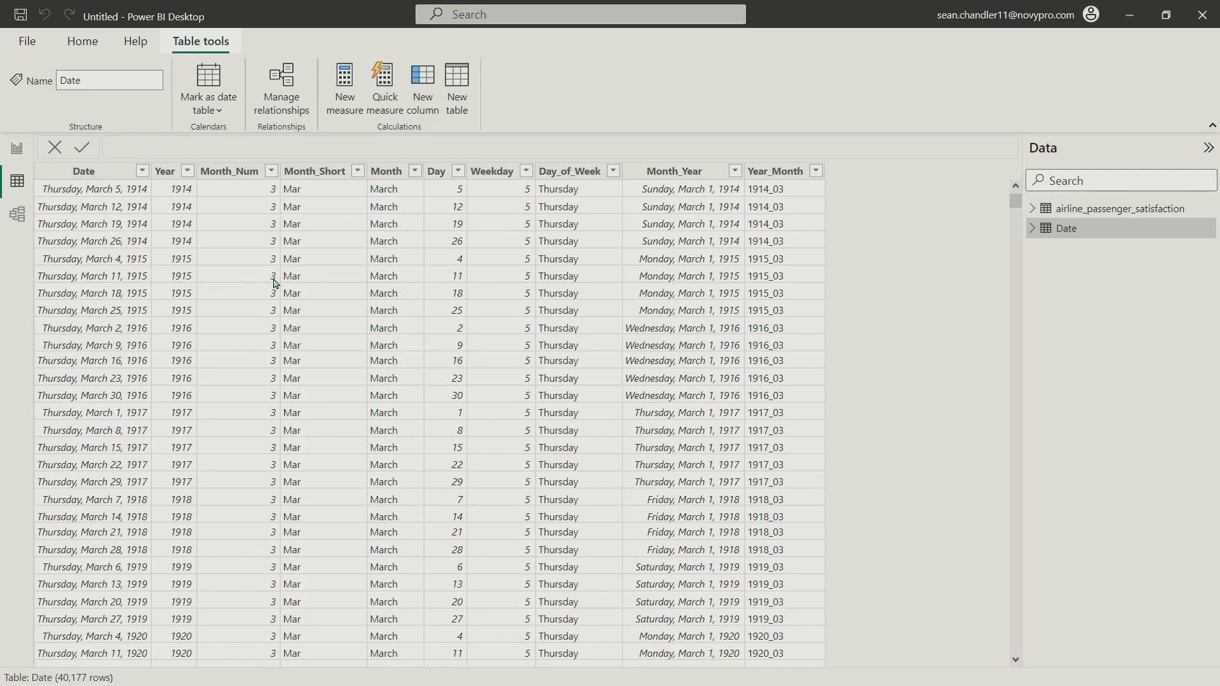
pyautogui.click(1101, 209)
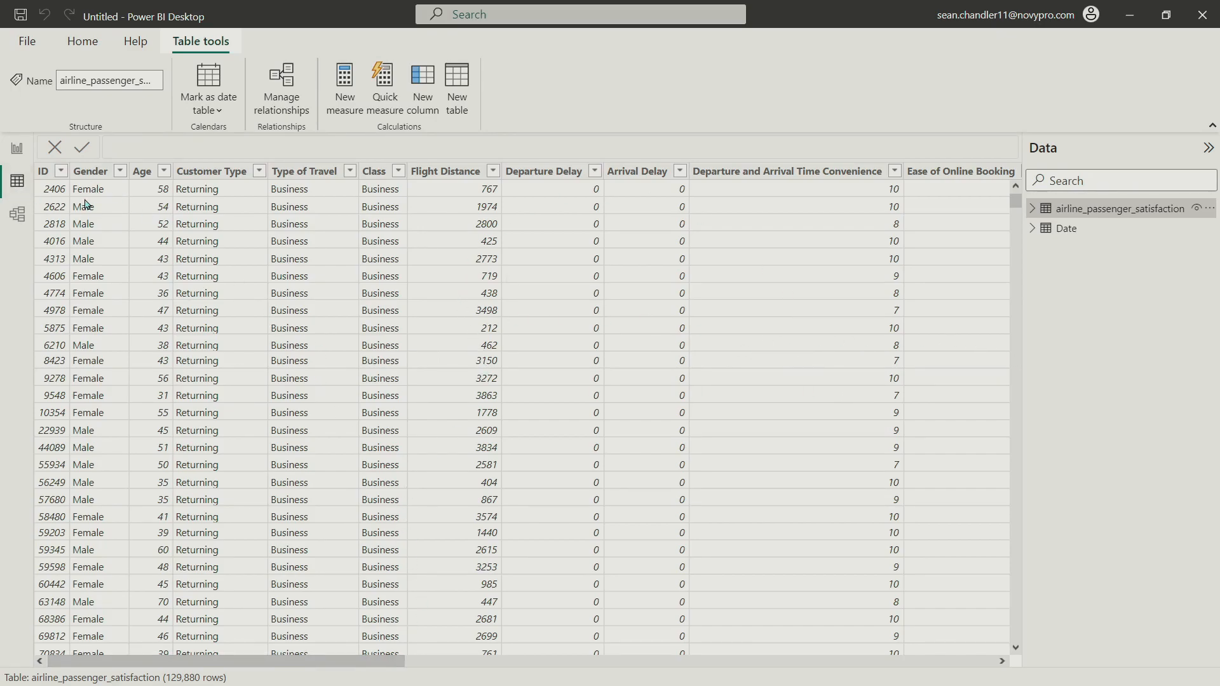
# Step: Relate Response Date in the airline_passenger_satisfaction table to Date in the Date table, and return to the report canvas
pyautogui.click(17, 214)
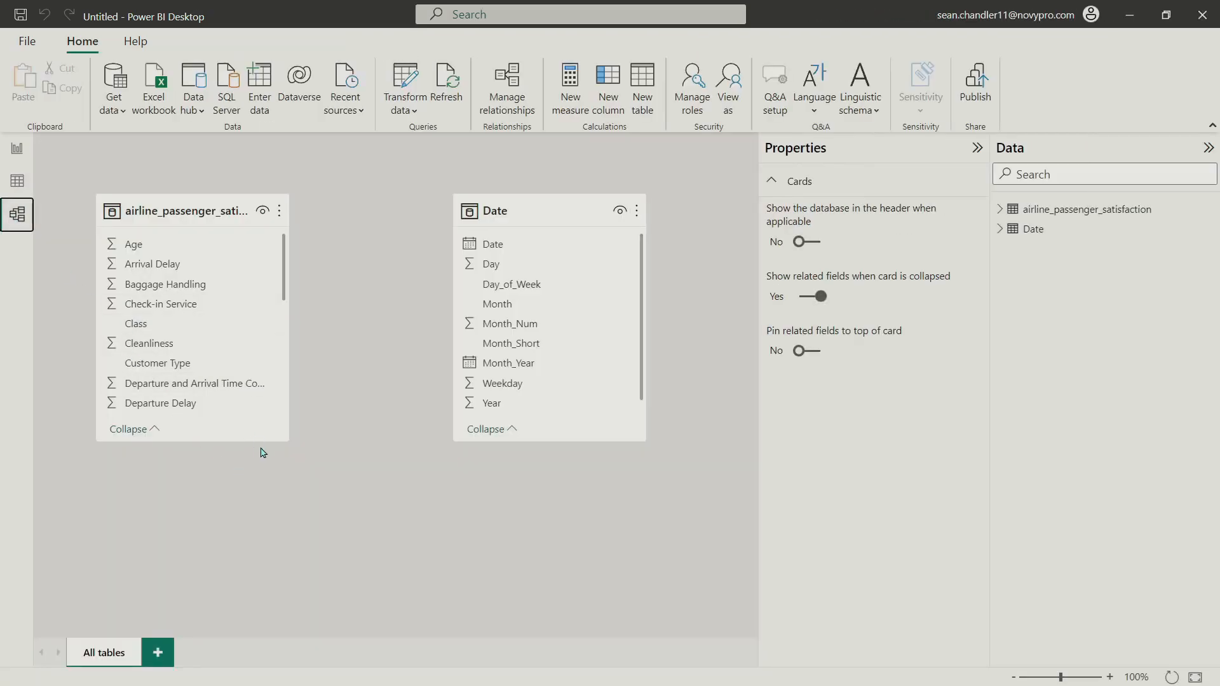
pyautogui.moveTo(268, 442); pyautogui.dragTo(264, 621)
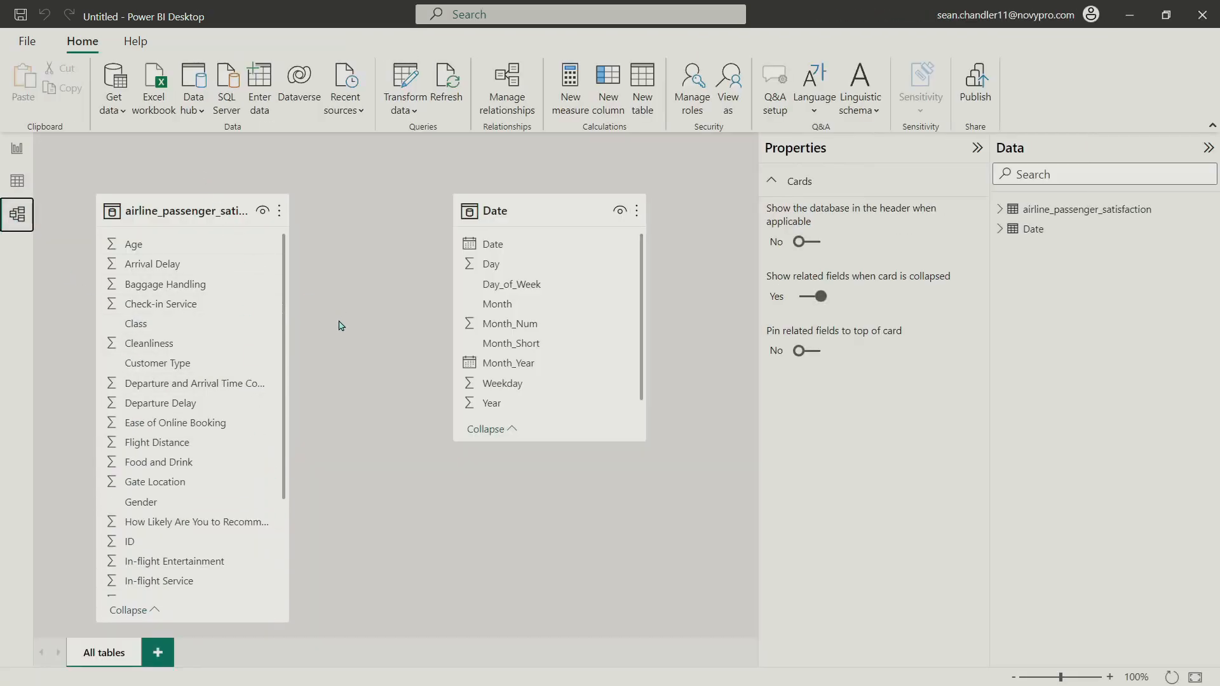
pyautogui.scroll(-3, 216, 417)
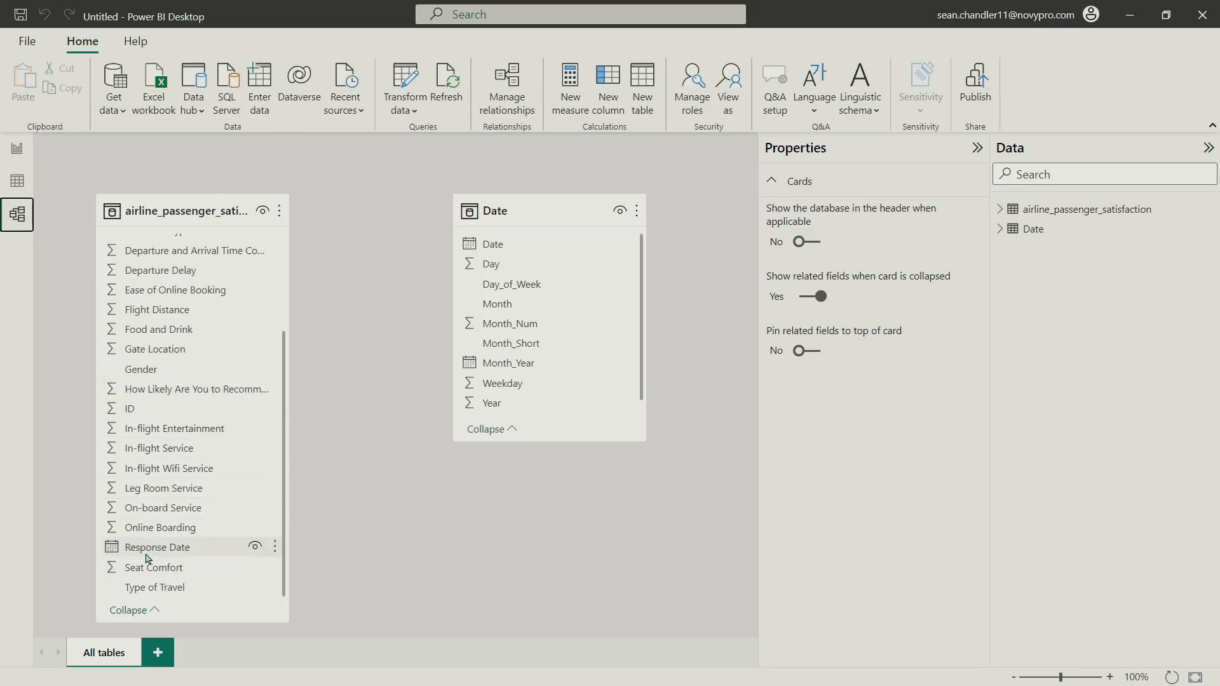
pyautogui.moveTo(154, 551); pyautogui.dragTo(535, 249)
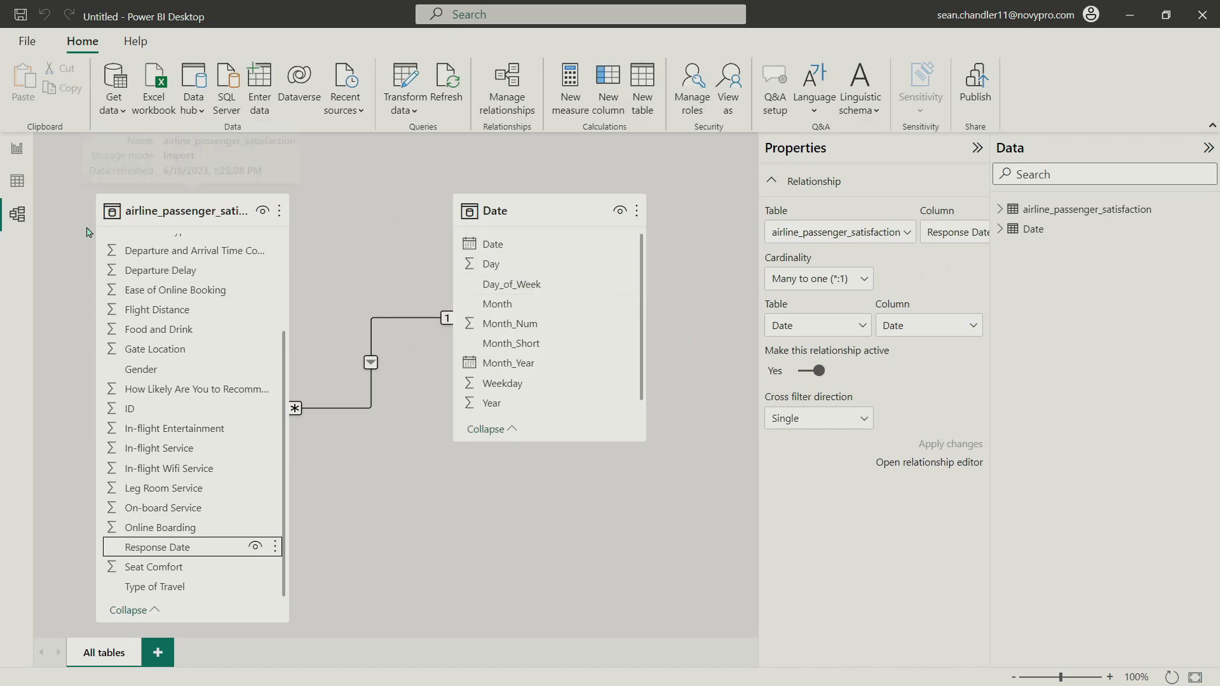
pyautogui.click(17, 148)
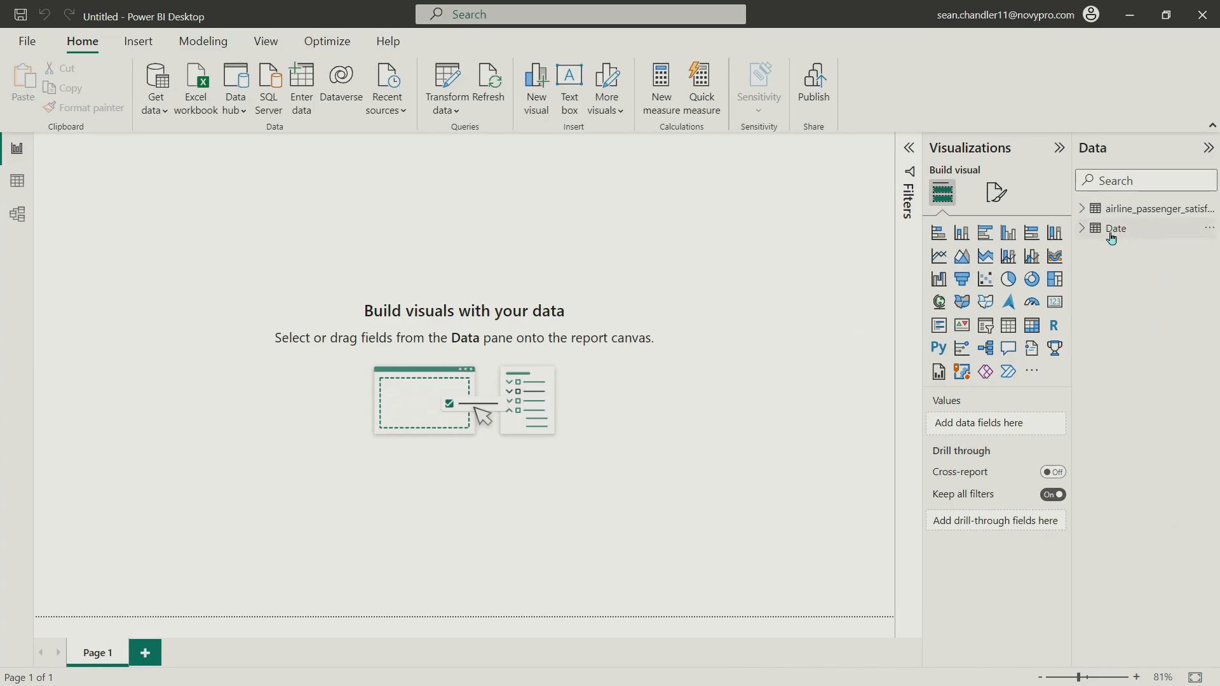
# Step: Add a calculated column named Date Filter to the Date table and start its formula with an IF function on a new line
pyautogui.click(1082, 229)
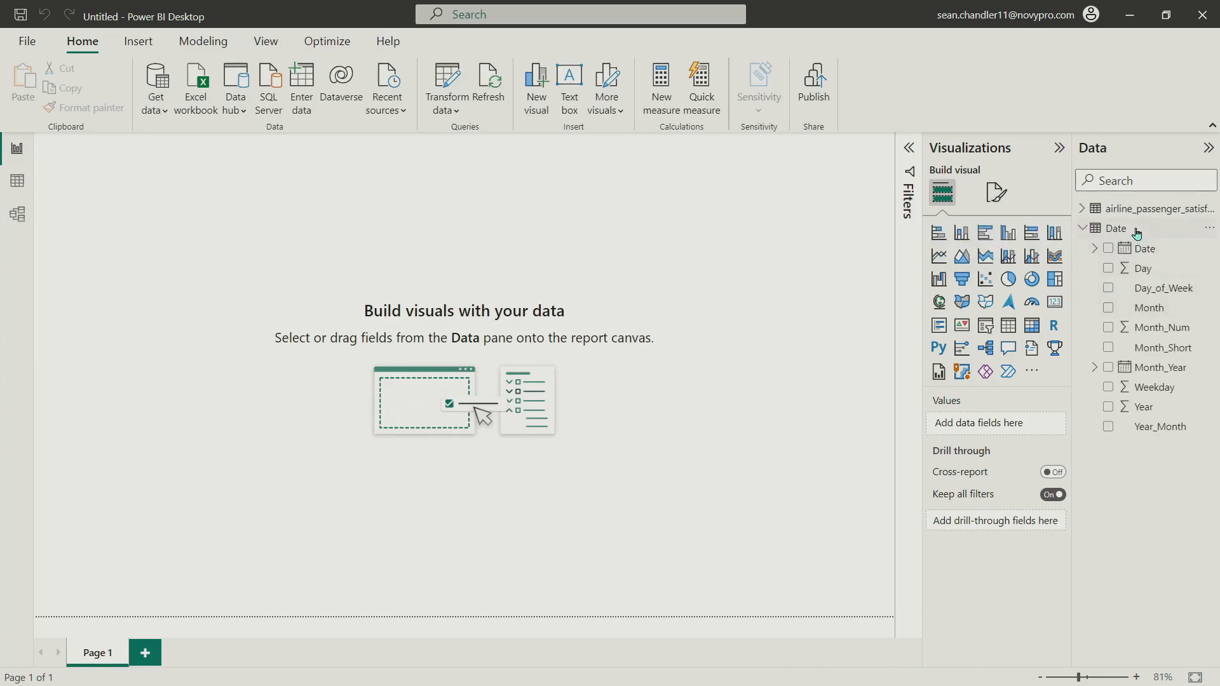
pyautogui.rightClick(1147, 288)
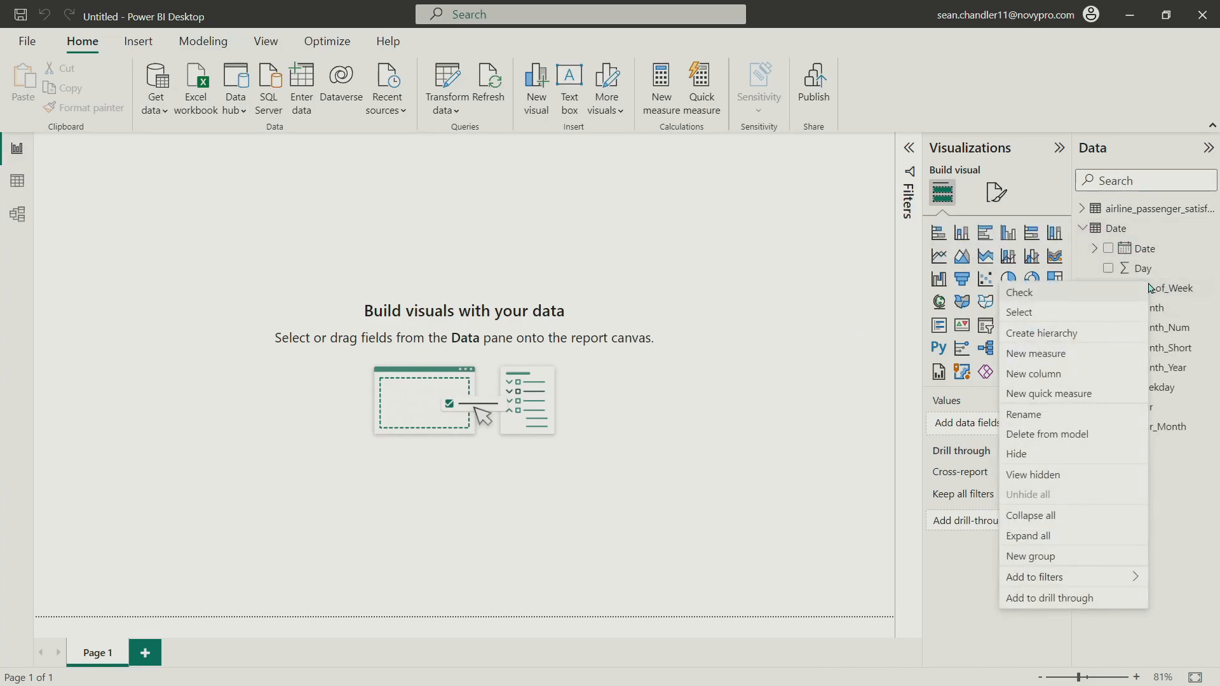
pyautogui.click(1100, 373)
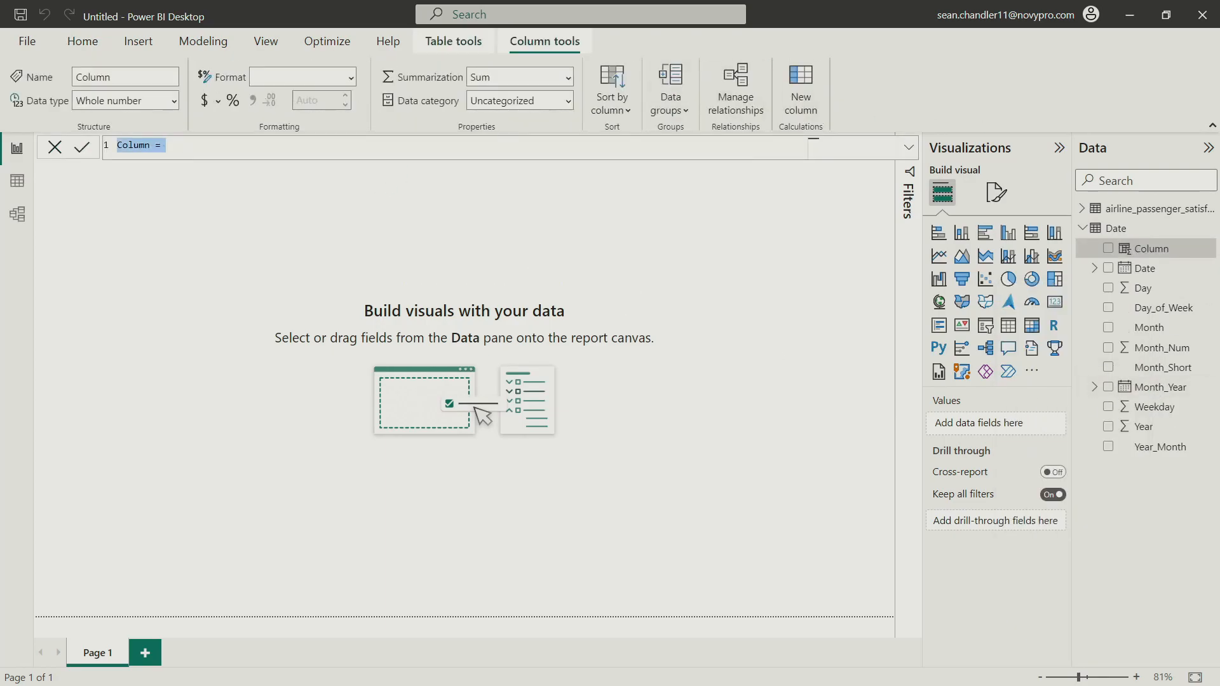
pyautogui.write('Date Filter')
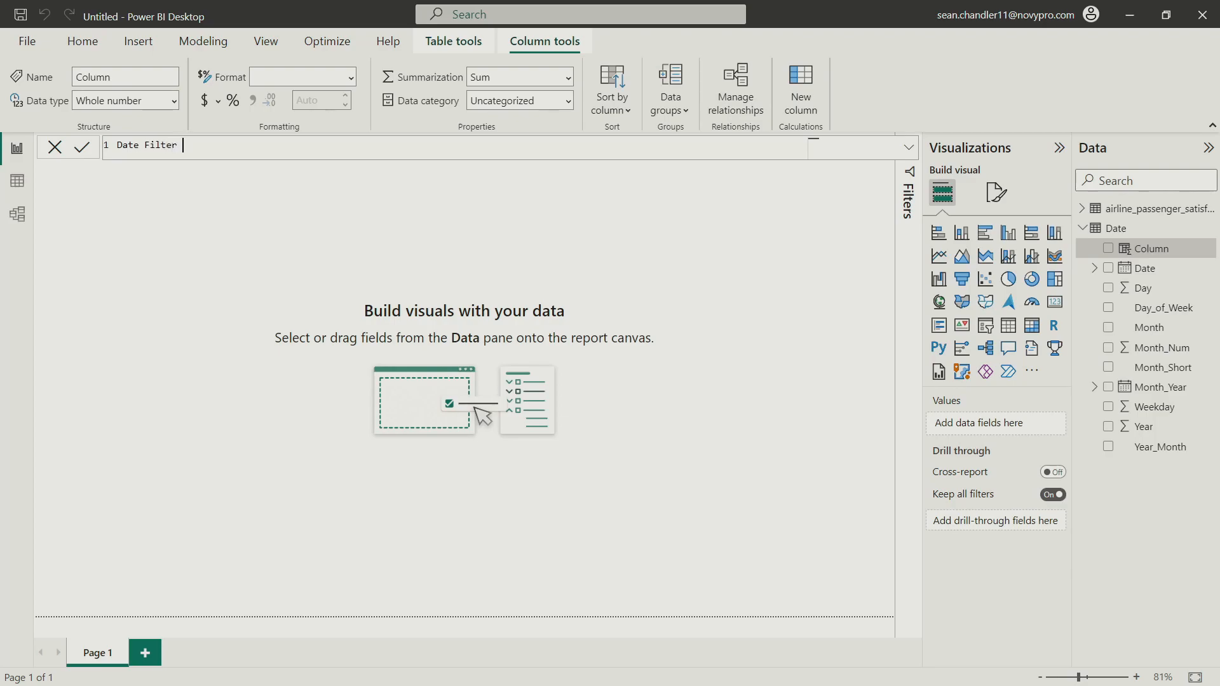
pyautogui.write(' =')
pyautogui.hotkey('shift', 'Return')
pyautogui.write('IF (')
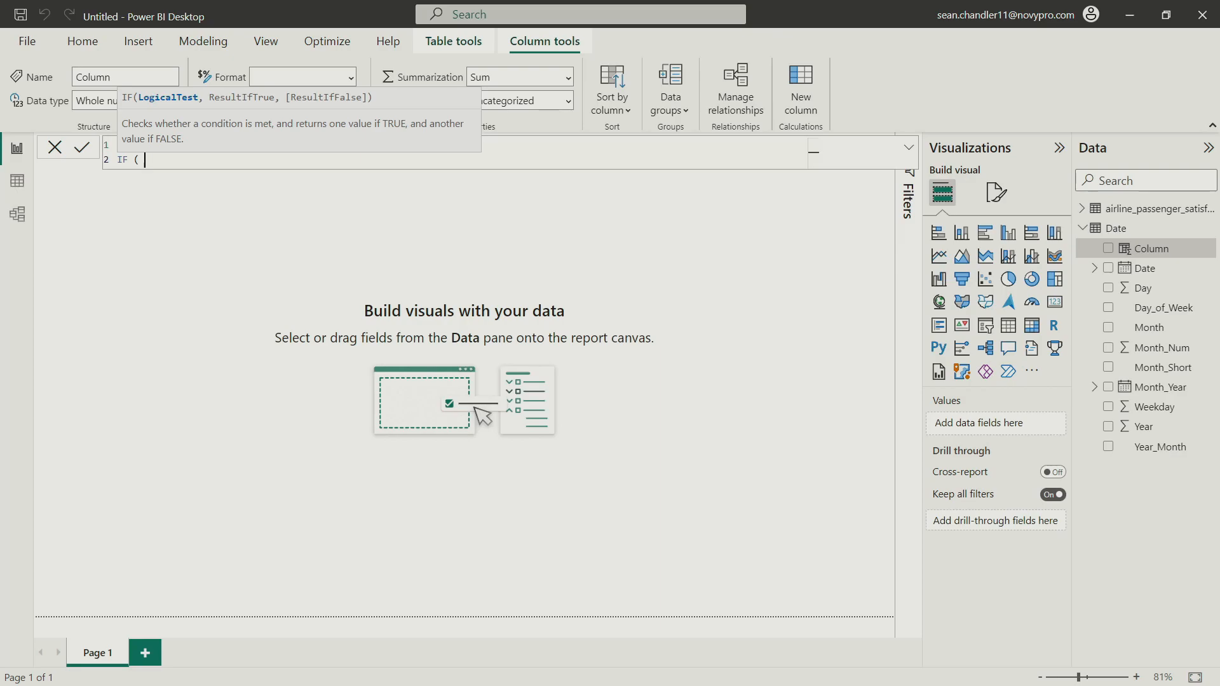
# Step: Enter the first IF condition as 'Date'[Date] >= min(airline_passenger_satisfaction[Response Date])
pyautogui.write('date')
pyautogui.press('Down')
pyautogui.press('Tab')
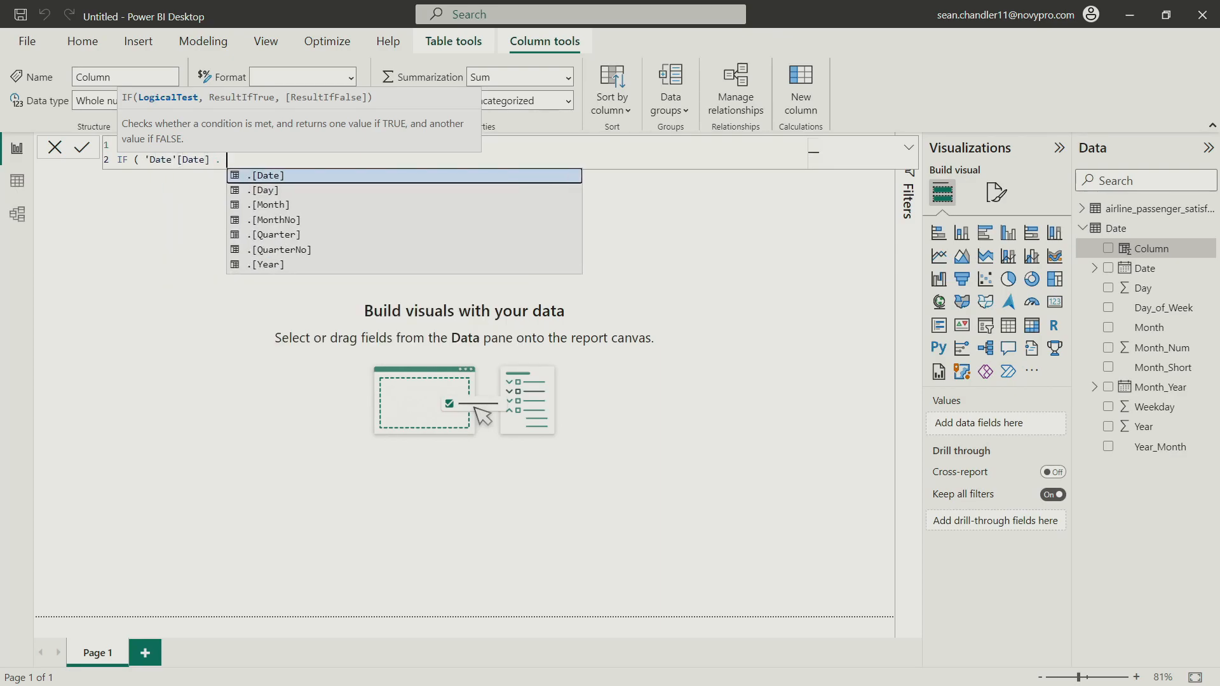
pyautogui.write('>')
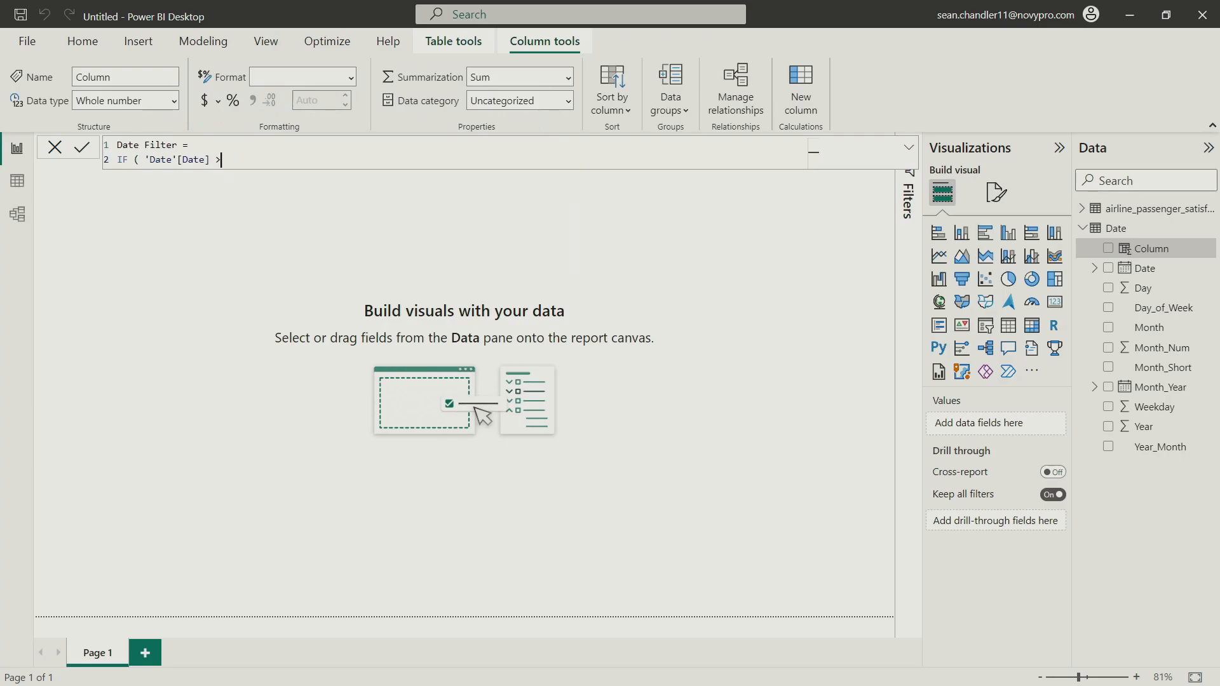
pyautogui.write('= min(airline_passenger_satisfaction[Response Date]_')
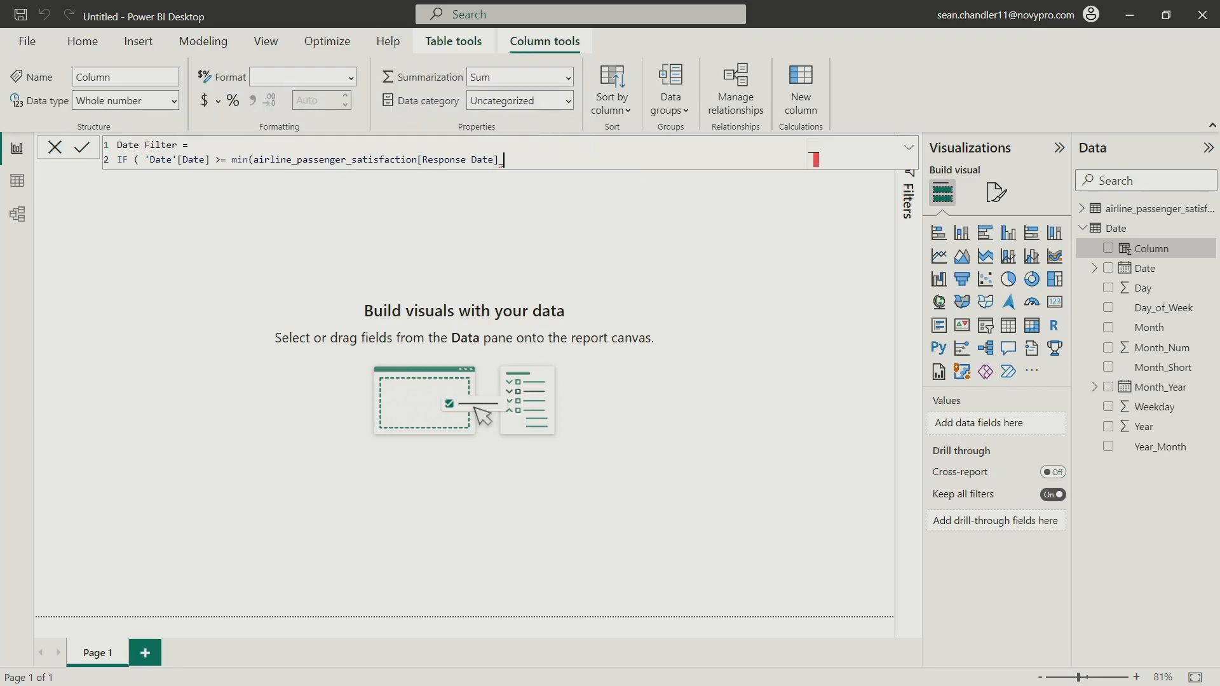
# Step: Add the condition && 'Date'[Date] <= max(airline_passenger_satisfaction[Response Date]), return 1 if true and 0 otherwise, and commit the Date Filter formula
pyautogui.write(') && date')
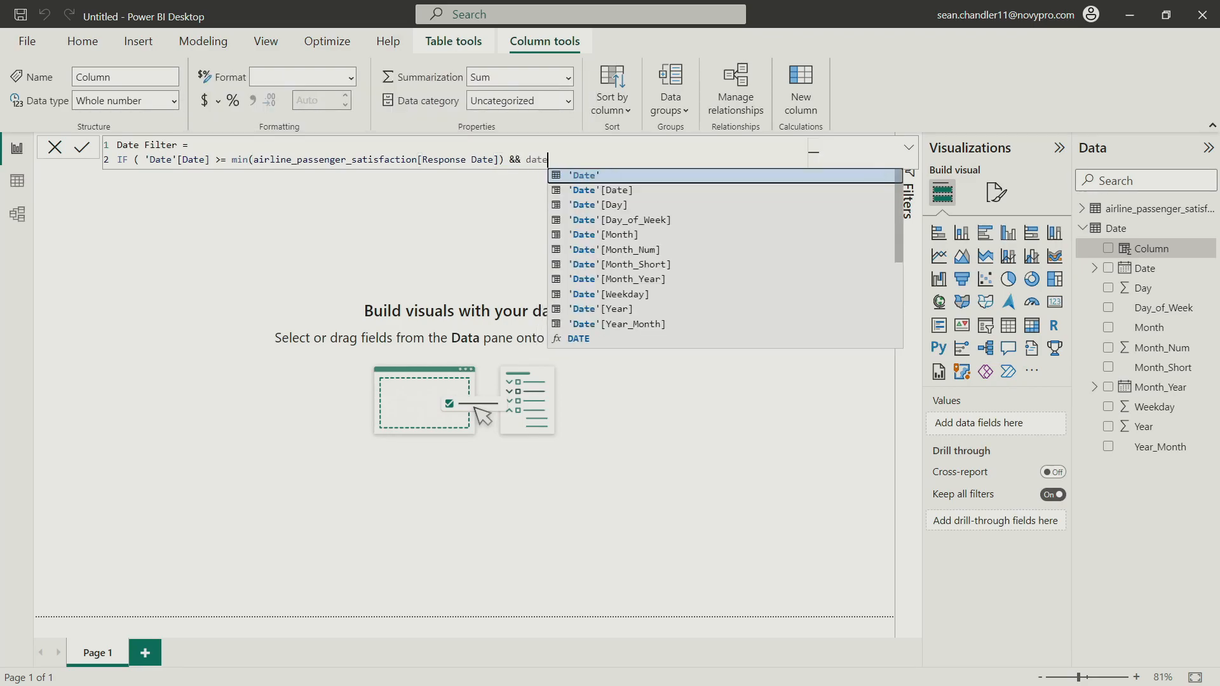
pyautogui.press('BackSpace')
pyautogui.press('BackSpace')
pyautogui.press('BackSpace')
pyautogui.press('BackSpace')
pyautogui.write("'Date'[Date] <=")
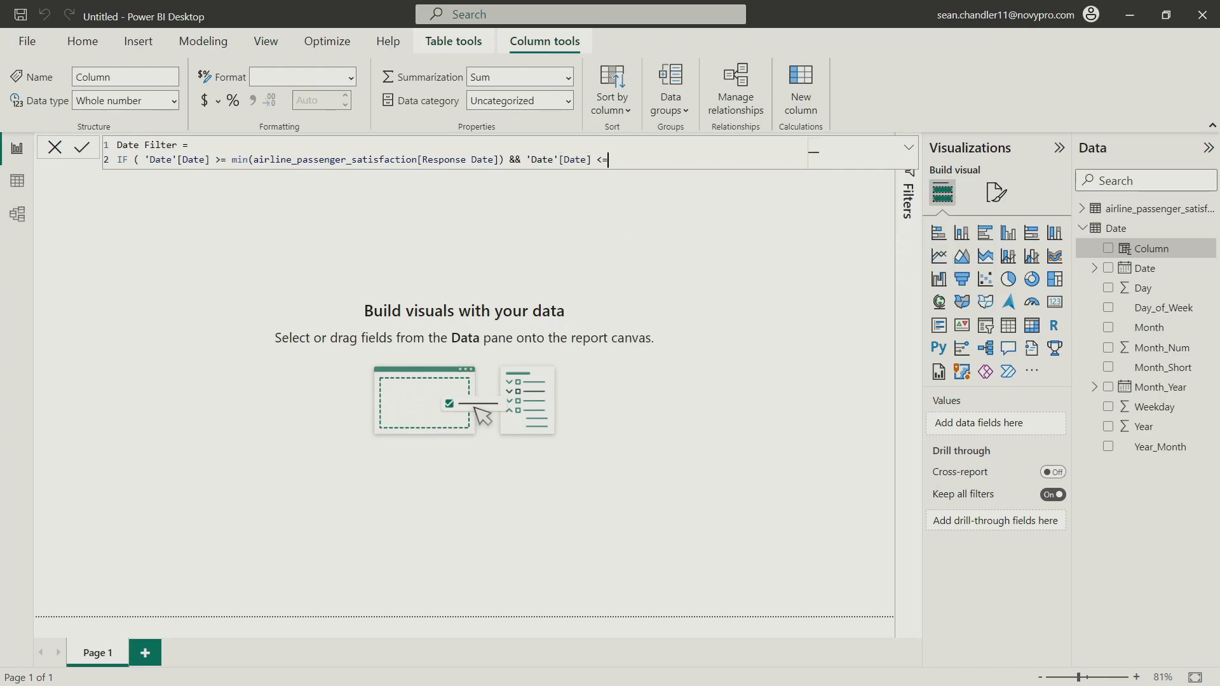
pyautogui.write(' max(respon')
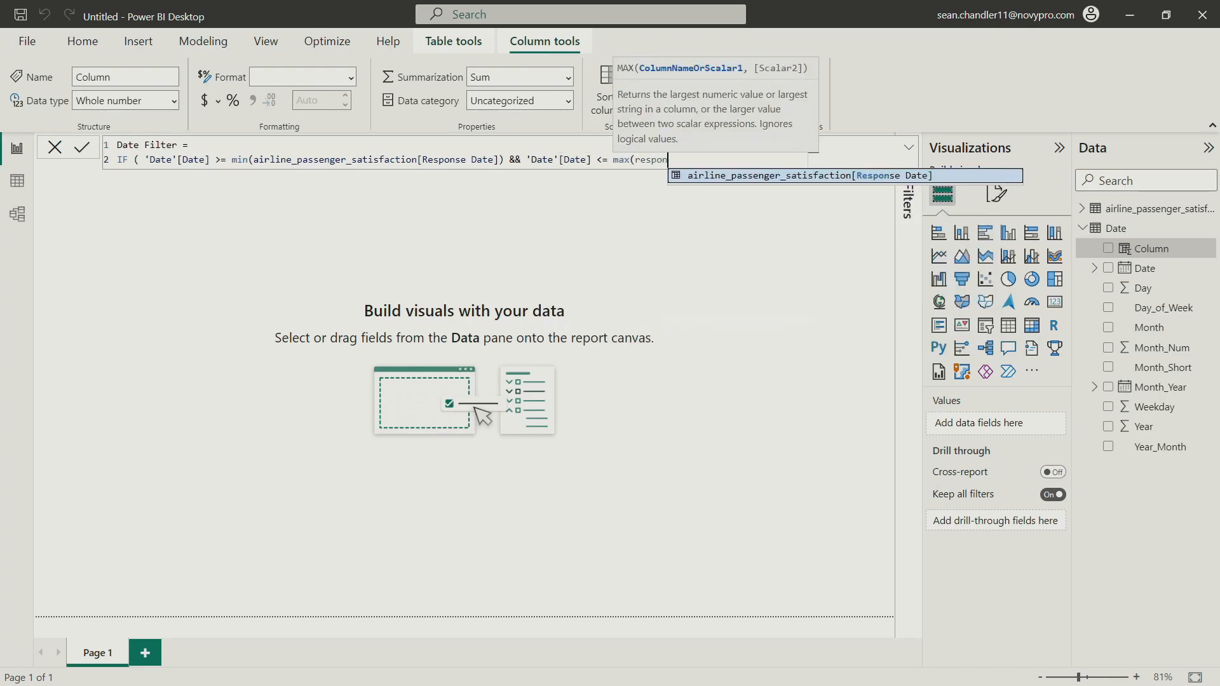
pyautogui.press('Tab')
pyautogui.write('),1,0)')
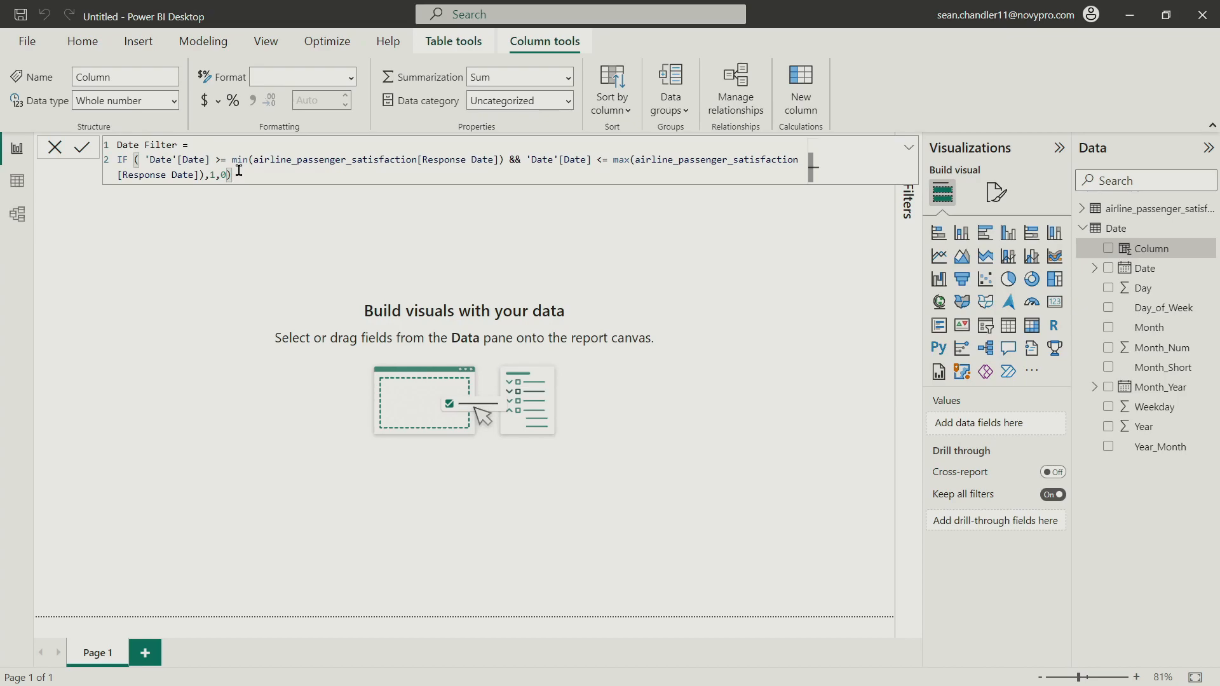
pyautogui.press('Return')
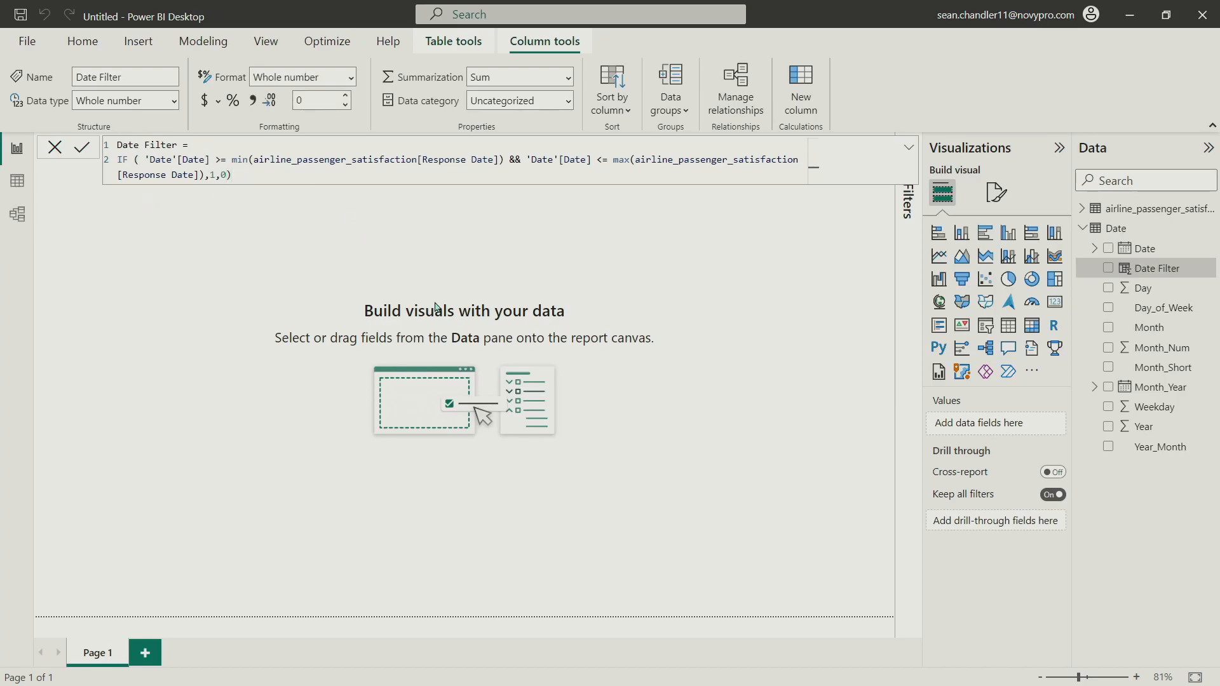
# Step: Show the Date table's data and sort it by the Date column in ascending order
pyautogui.click(17, 181)
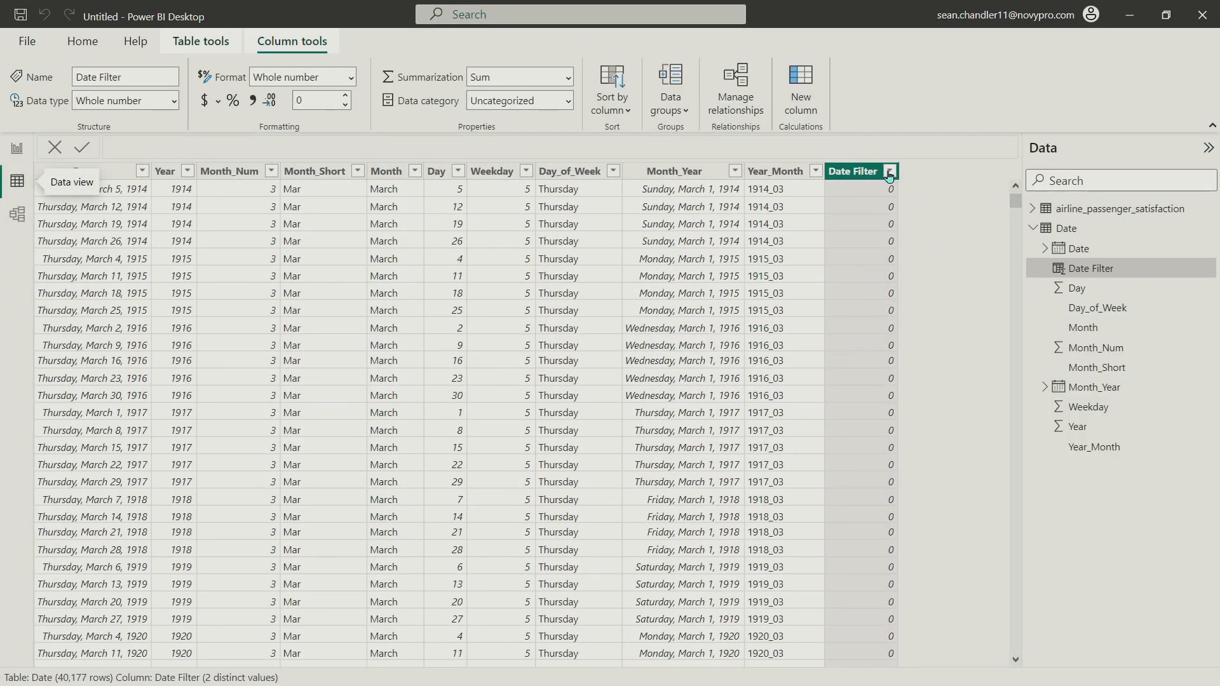
pyautogui.click(889, 171)
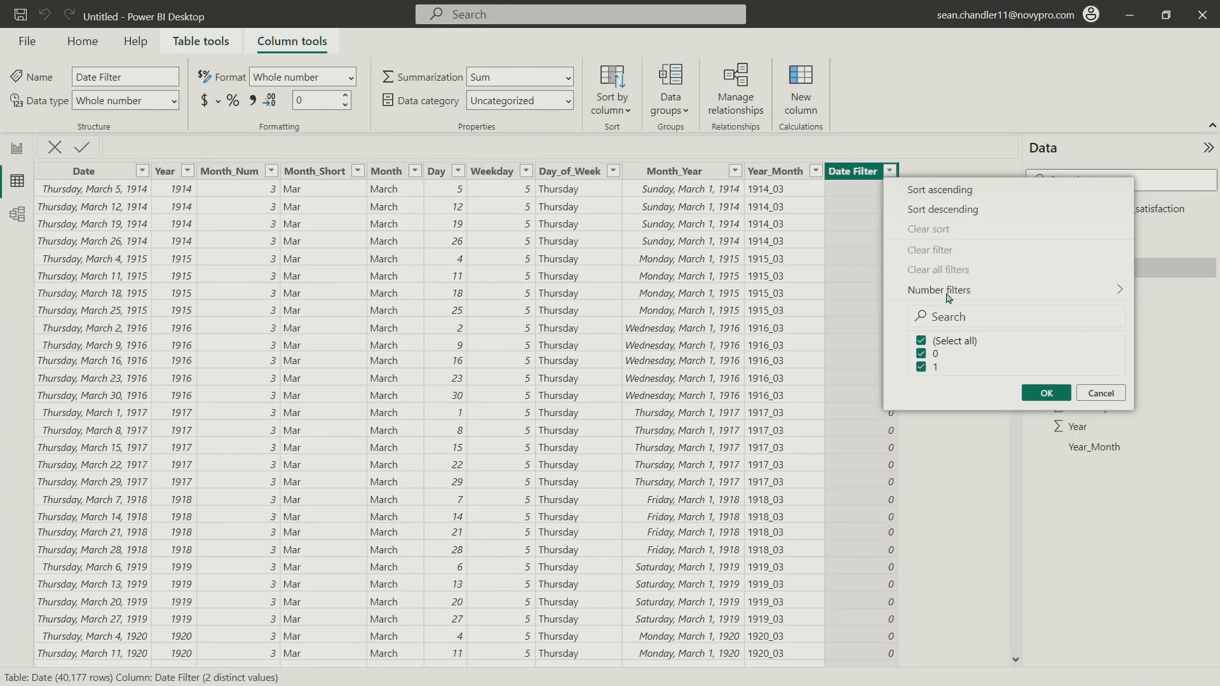
pyautogui.click(1100, 393)
pyautogui.click(1078, 249)
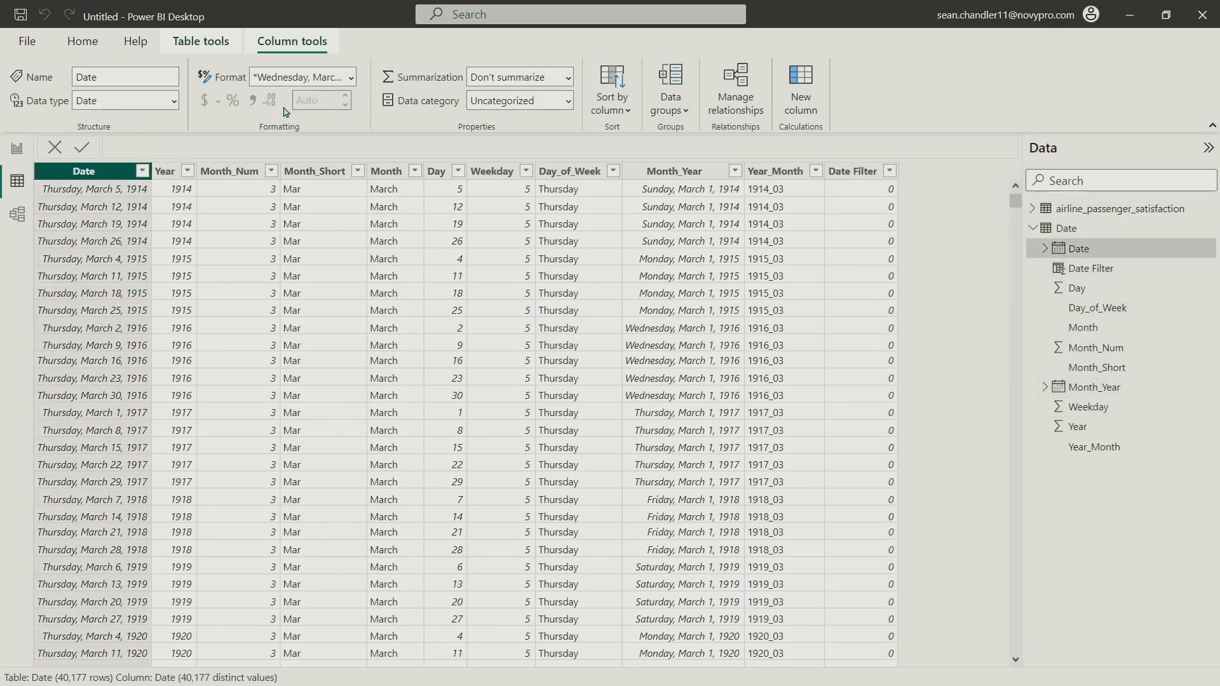
pyautogui.rightClick(127, 174)
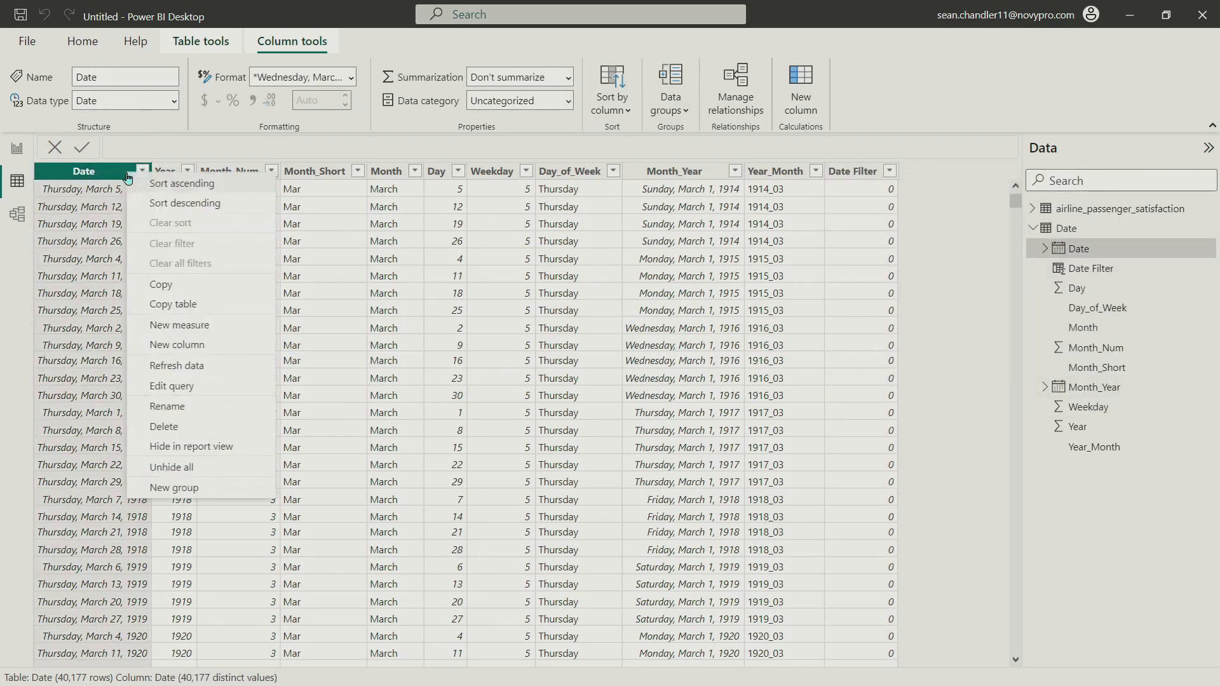
pyautogui.click(182, 183)
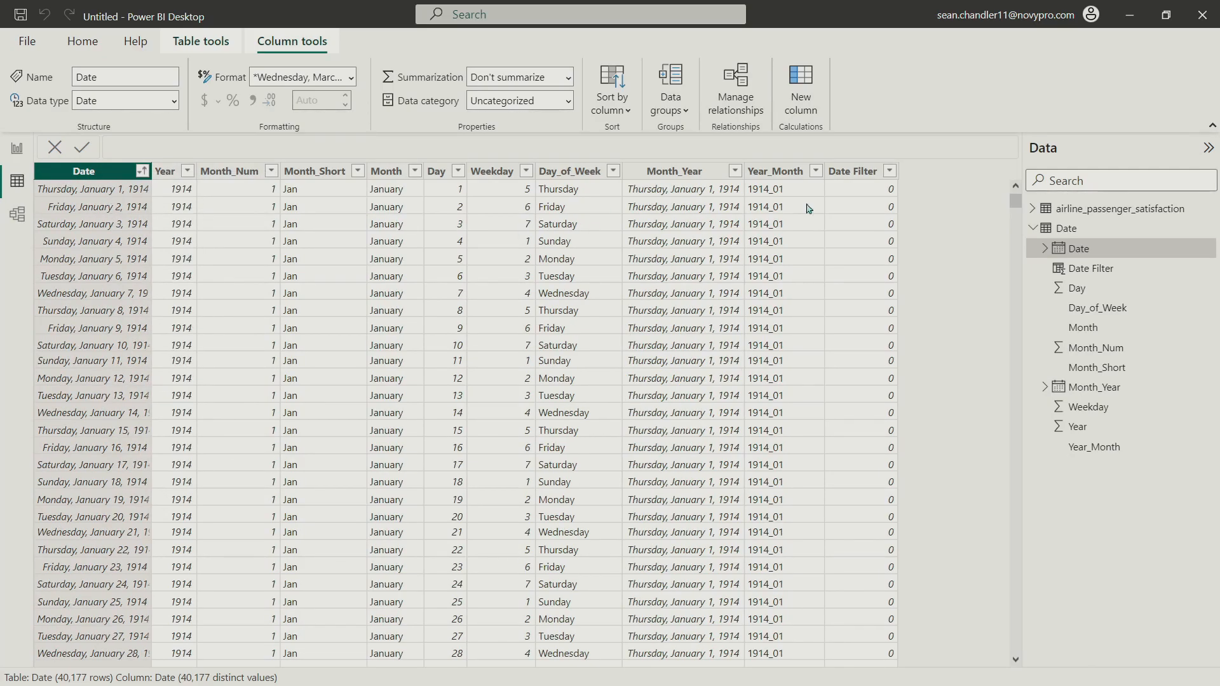
# Step: Fit the Date column's width to its contents and examine at which dates the Date Filter values switch between 0 and 1
pyautogui.moveTo(1015, 200)
pyautogui.mouseDown()
pyautogui.moveTo(1030, 210)
pyautogui.moveTo(963, 589)
pyautogui.moveTo(996, 667)
pyautogui.mouseUp()
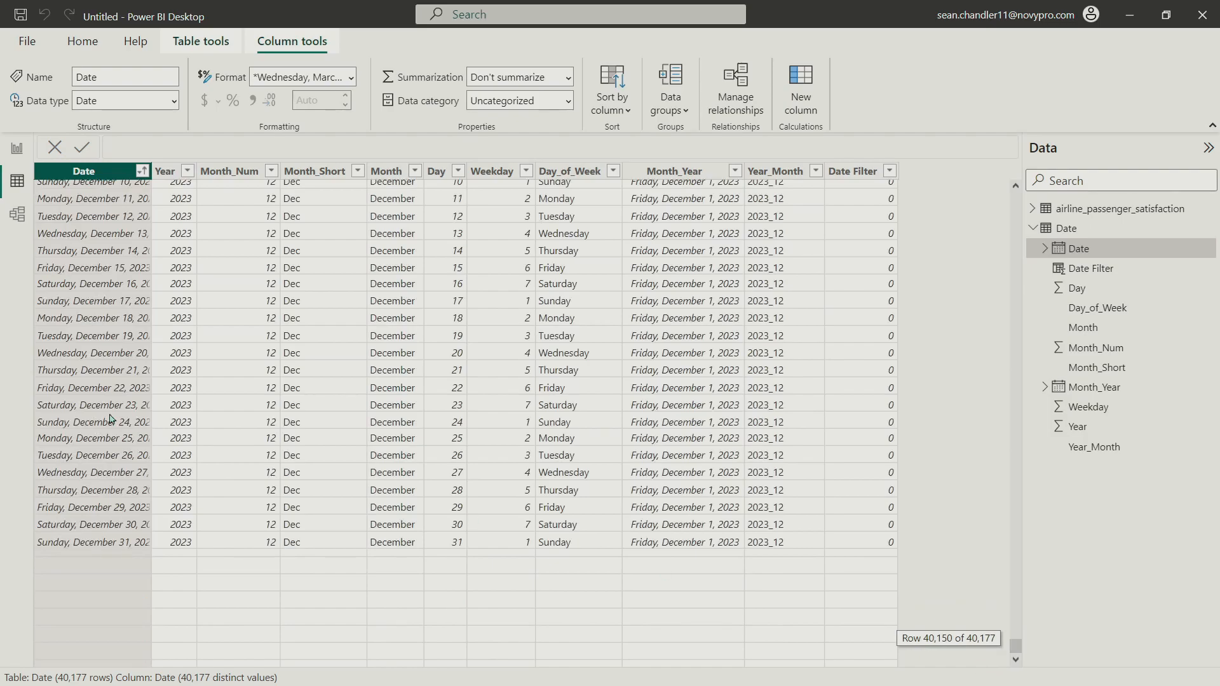
pyautogui.doubleClick(151, 172)
pyautogui.moveTo(1015, 646); pyautogui.dragTo(1017, 639)
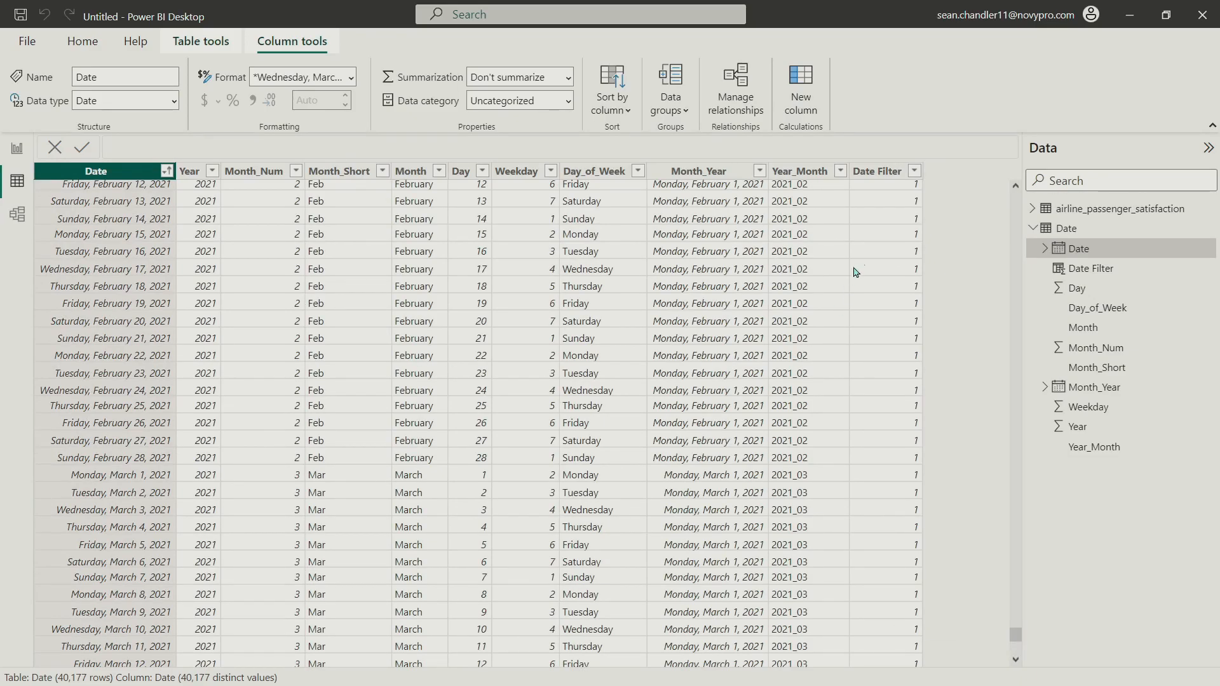
pyautogui.click(893, 204)
pyautogui.moveTo(1015, 635); pyautogui.dragTo(1019, 625)
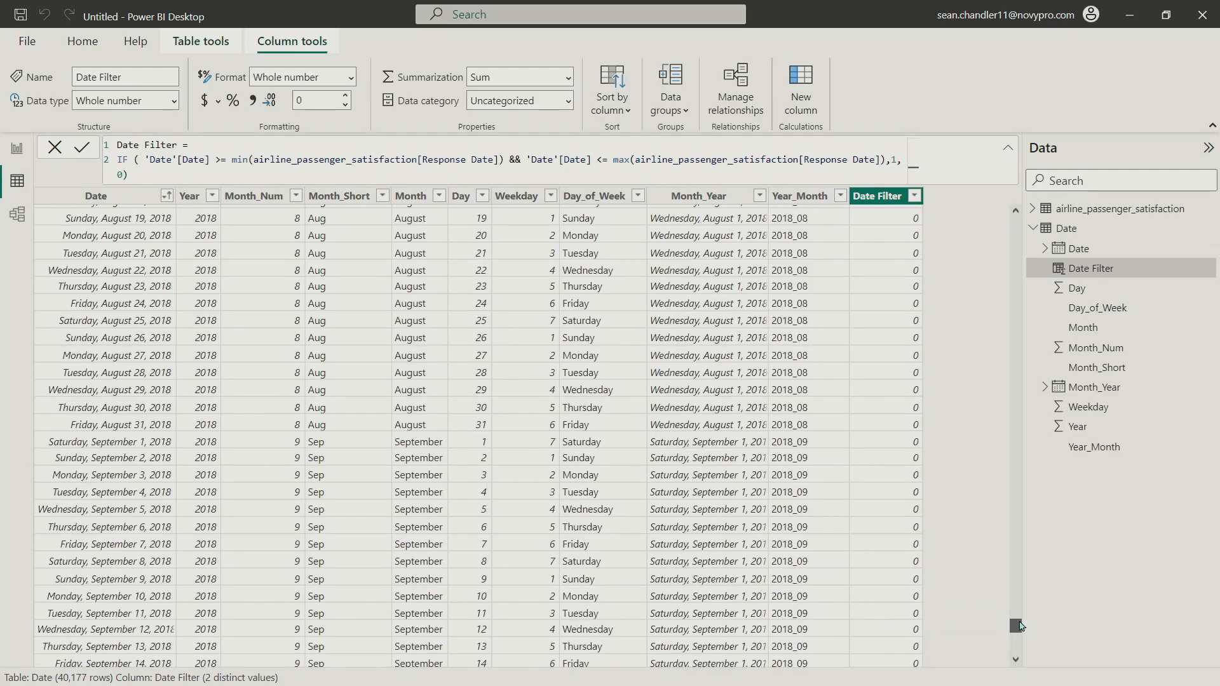
pyautogui.scroll(-20, 591, 481)
pyautogui.scroll(-20, 590, 481)
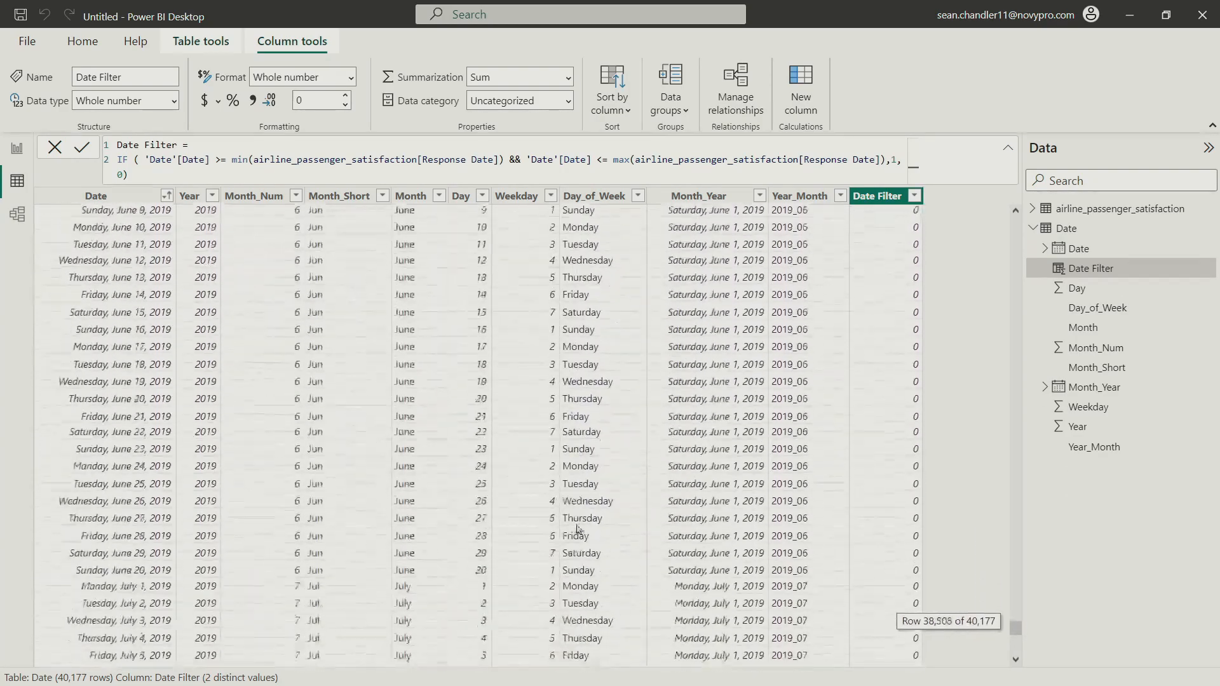
pyautogui.scroll(-12, 136, 467)
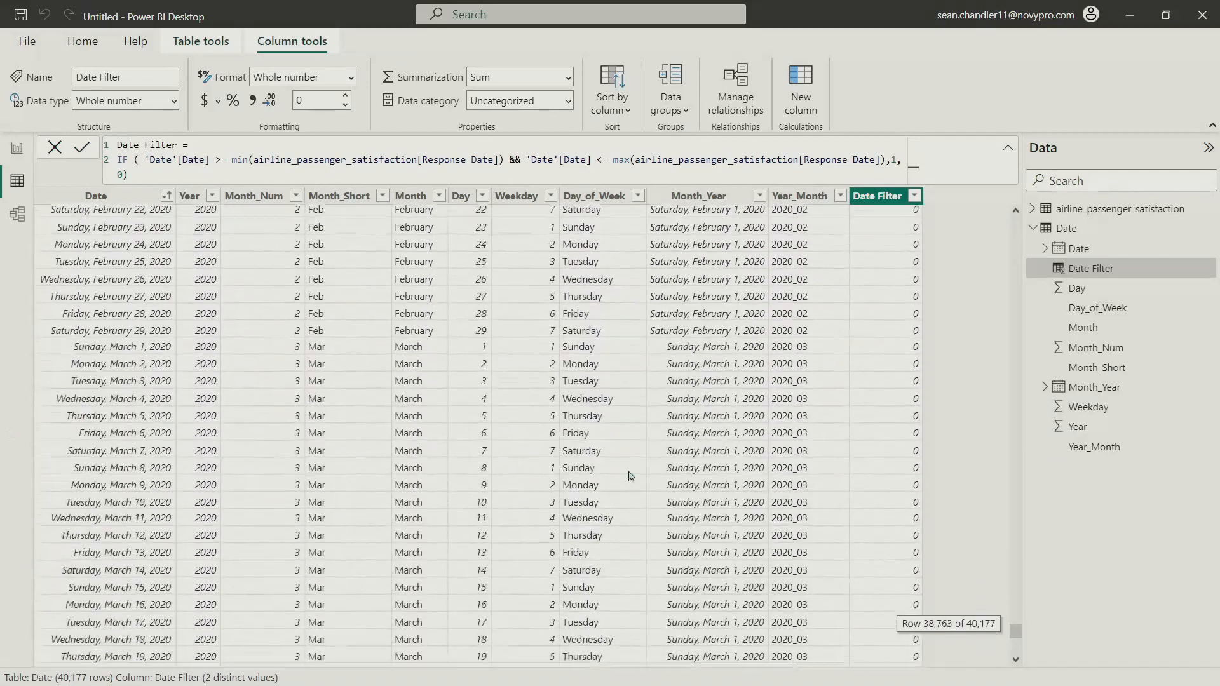
pyautogui.scroll(-16, 286, 416)
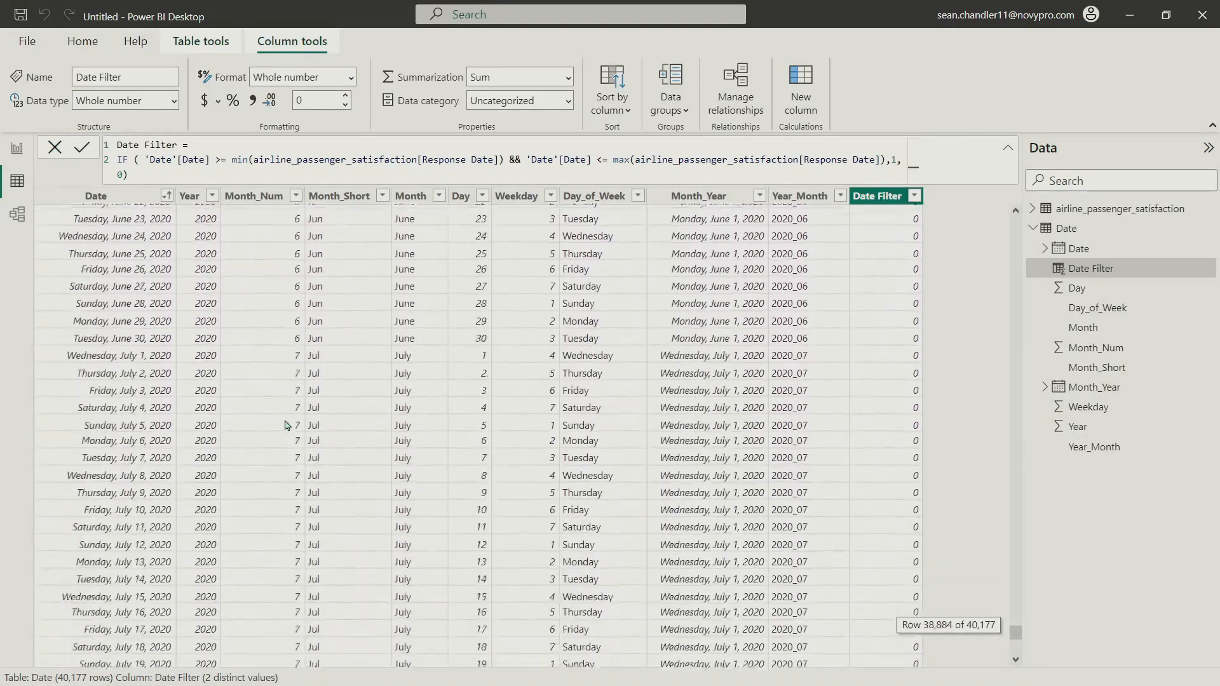
pyautogui.scroll(-5, 317, 432)
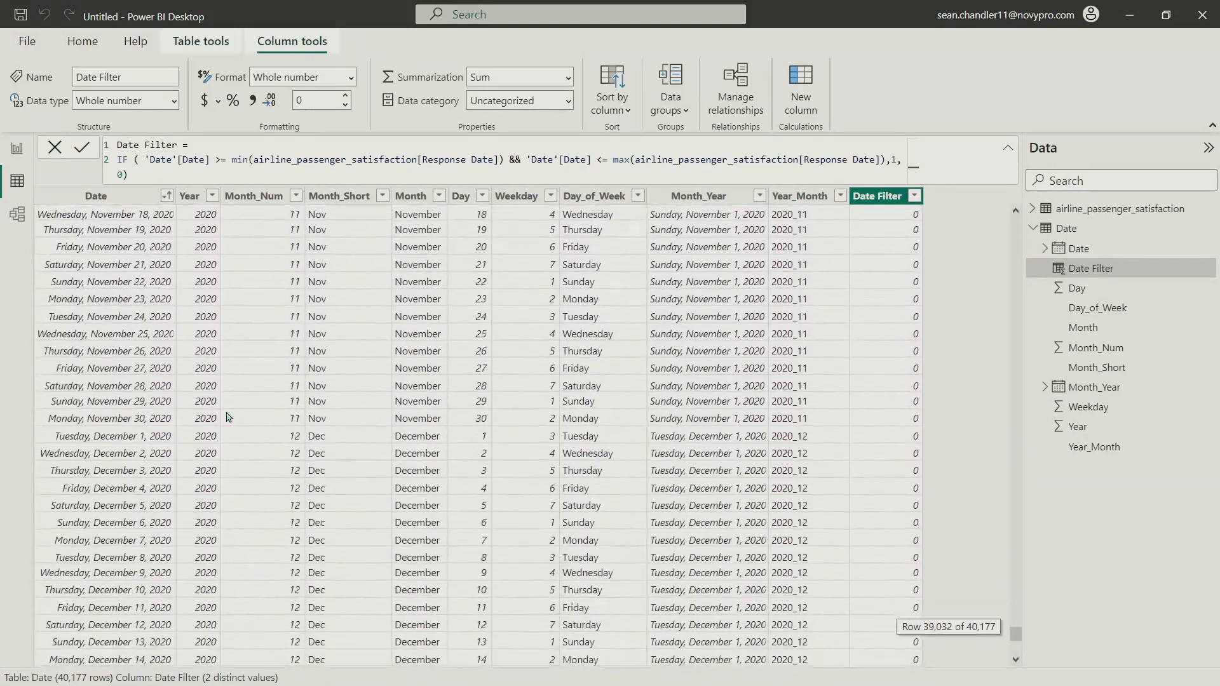
pyautogui.scroll(-5, 190, 445)
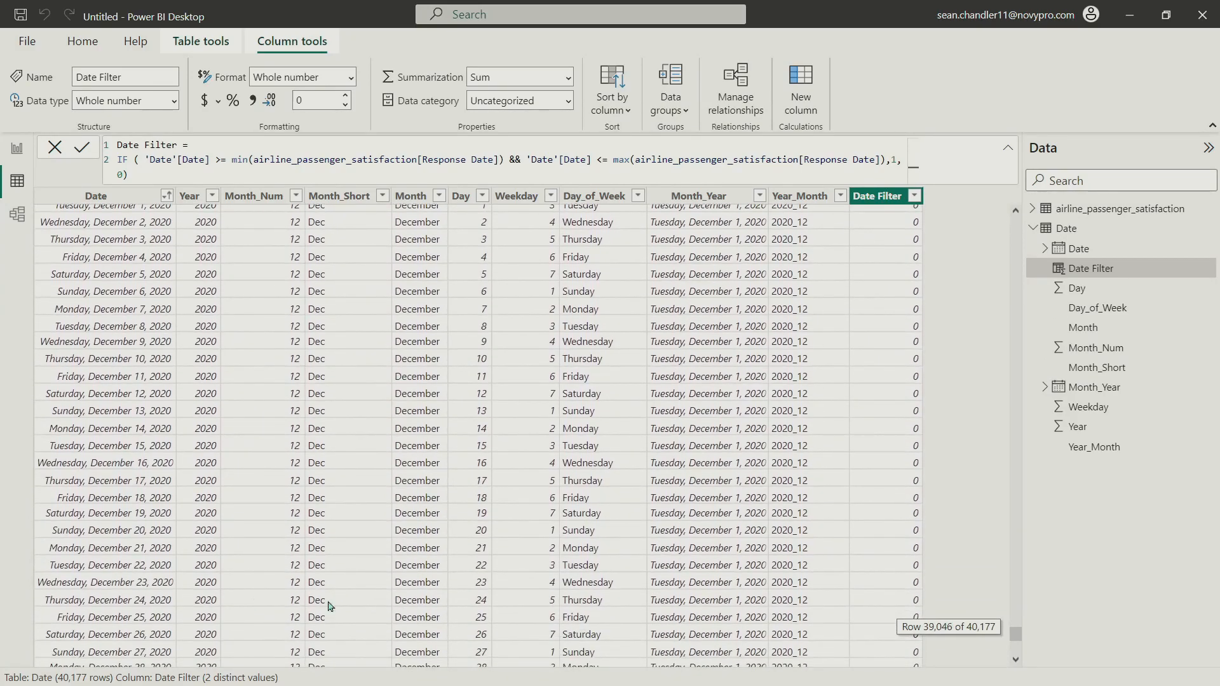
pyautogui.scroll(-4, 251, 571)
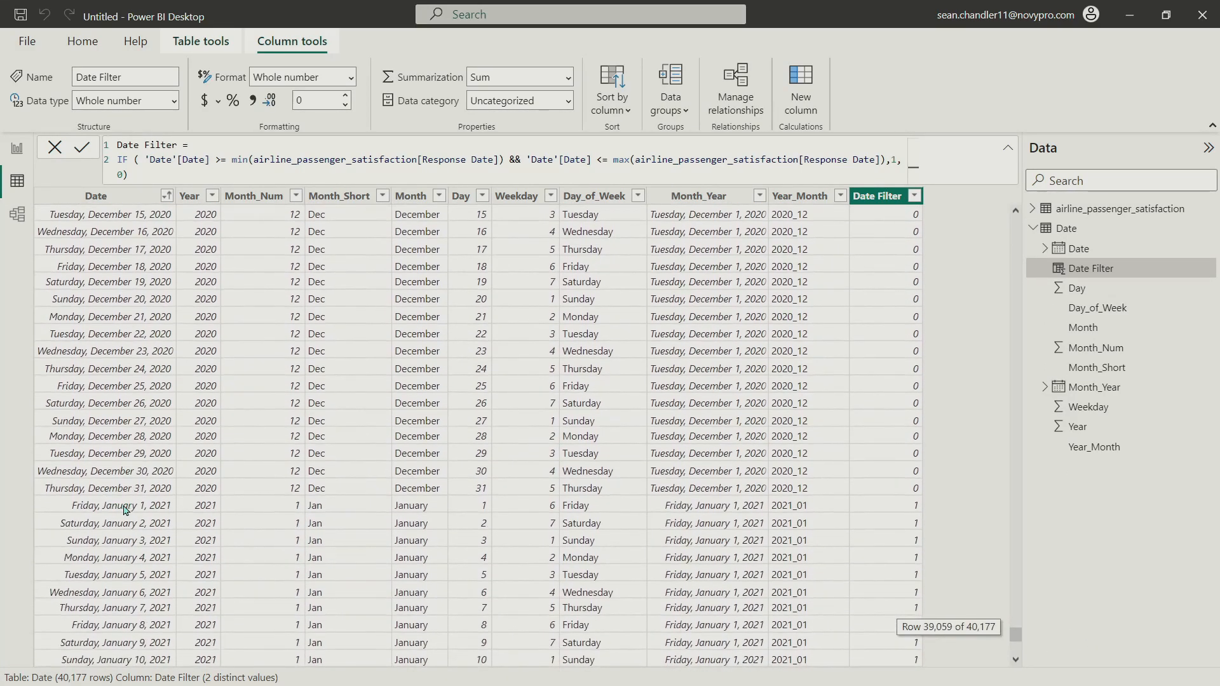
# Step: Filter the Date Filter column to show only the value 1, and check the first and last dates that remain
pyautogui.click(914, 196)
pyautogui.click(946, 378)
pyautogui.click(1070, 417)
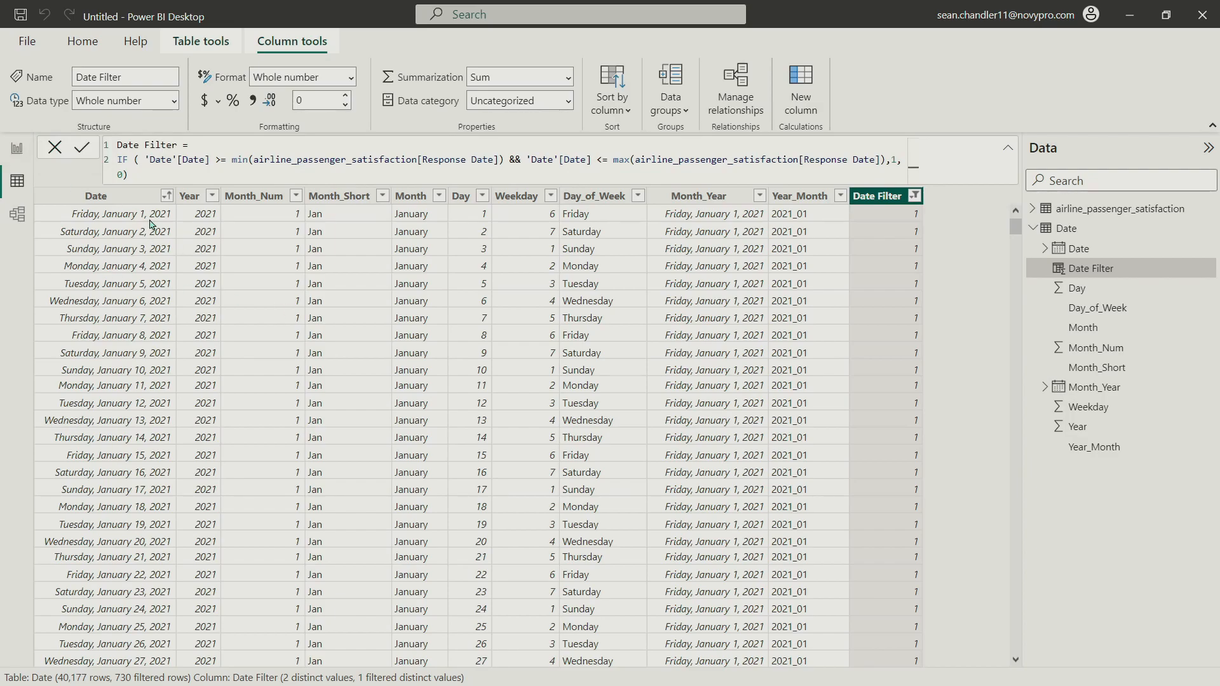
pyautogui.moveTo(1014, 227); pyautogui.dragTo(1014, 645)
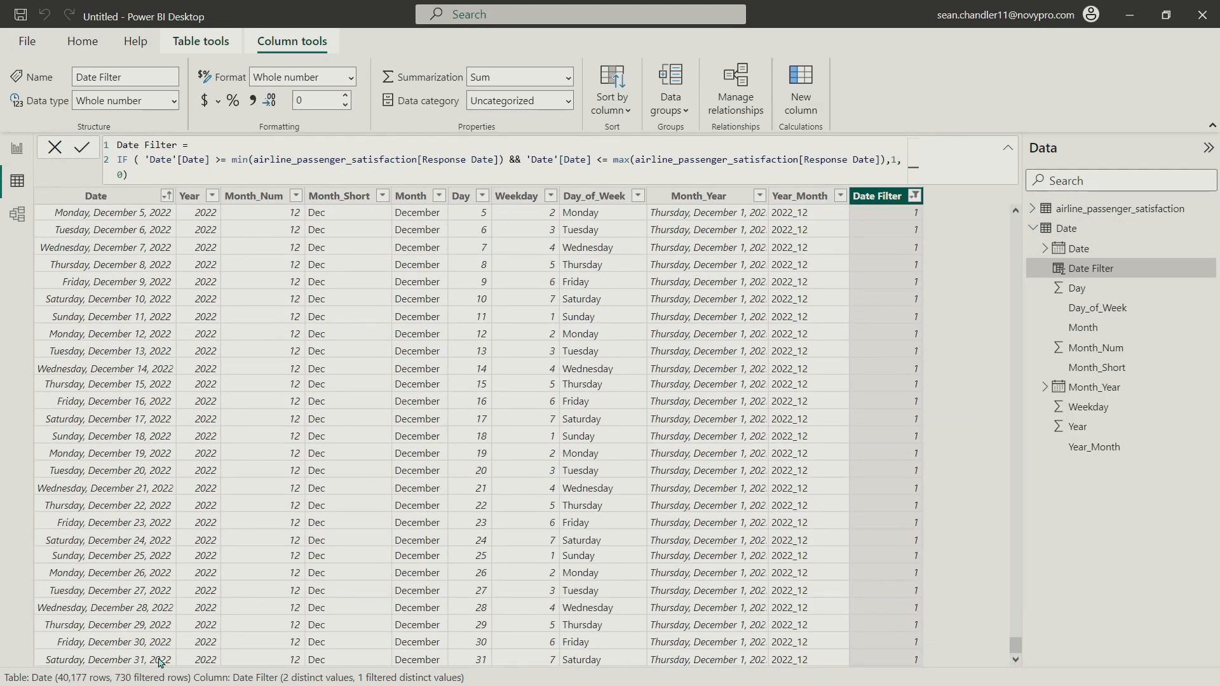
# Step: Return to the report canvas and add Date Filter as a filter on all pages
pyautogui.click(17, 149)
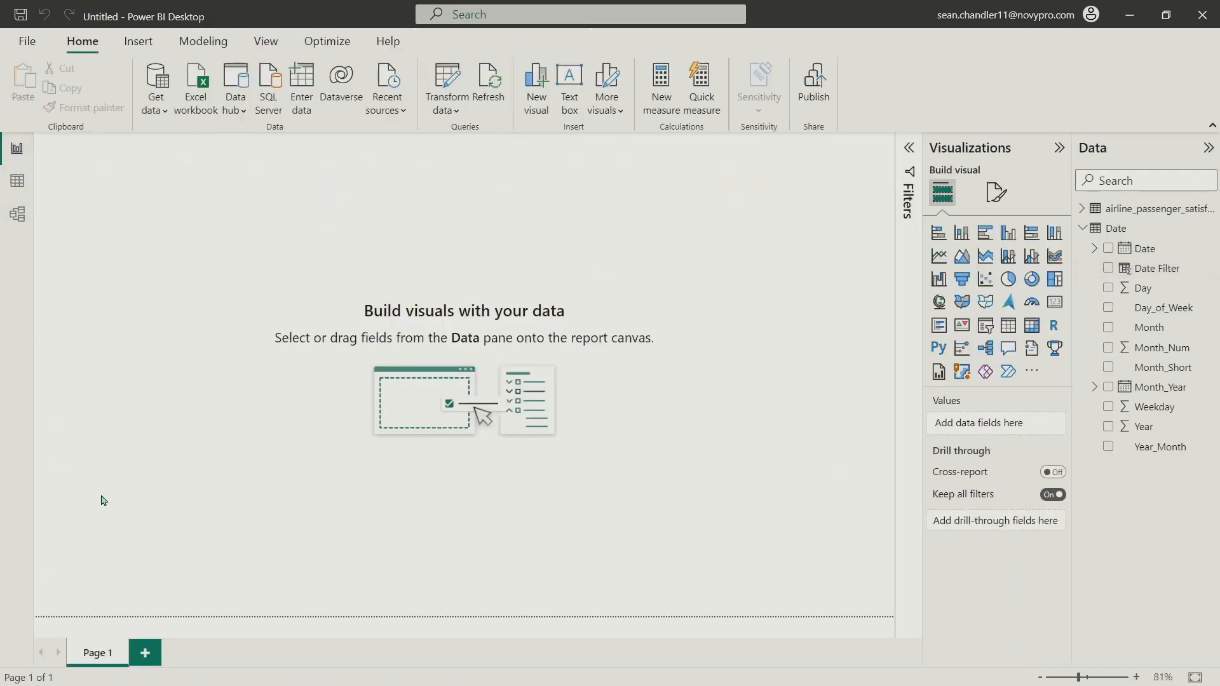
pyautogui.click(17, 181)
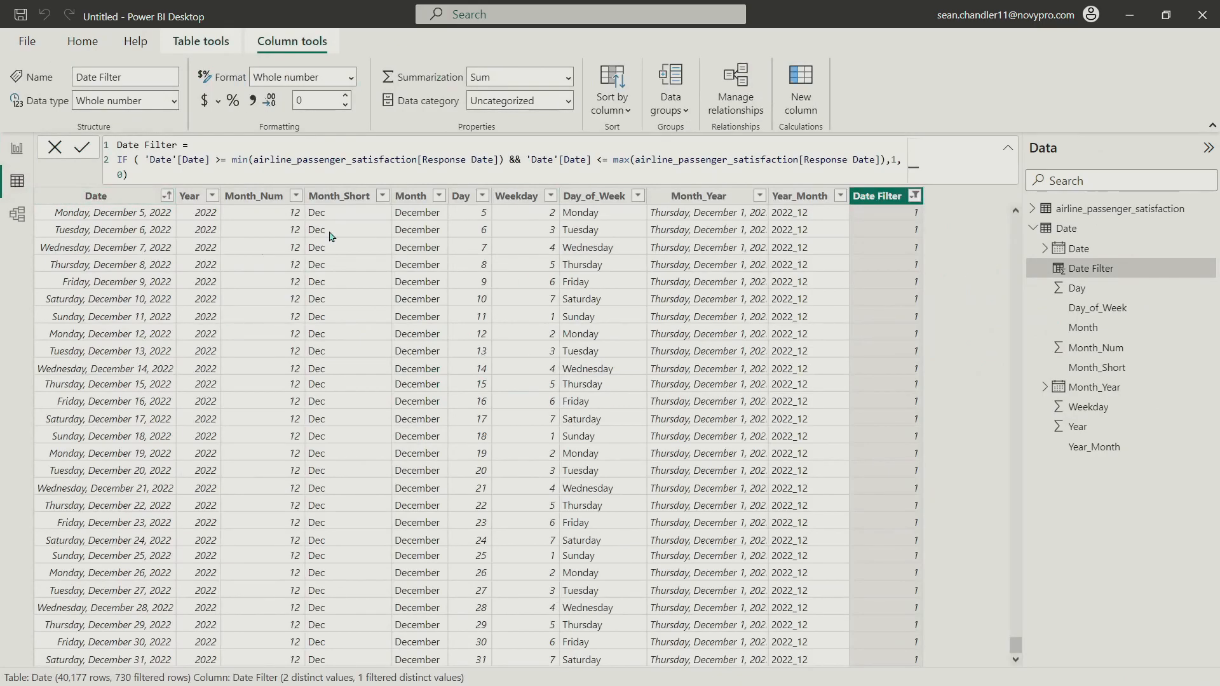
pyautogui.click(16, 149)
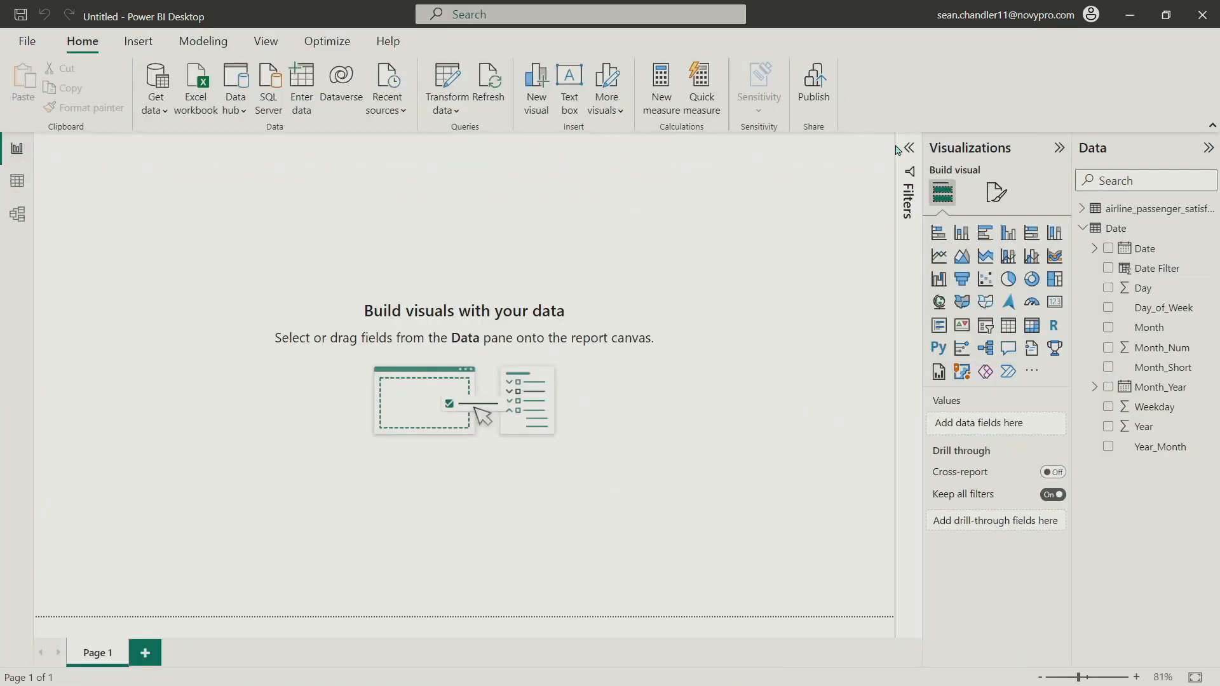
pyautogui.click(909, 150)
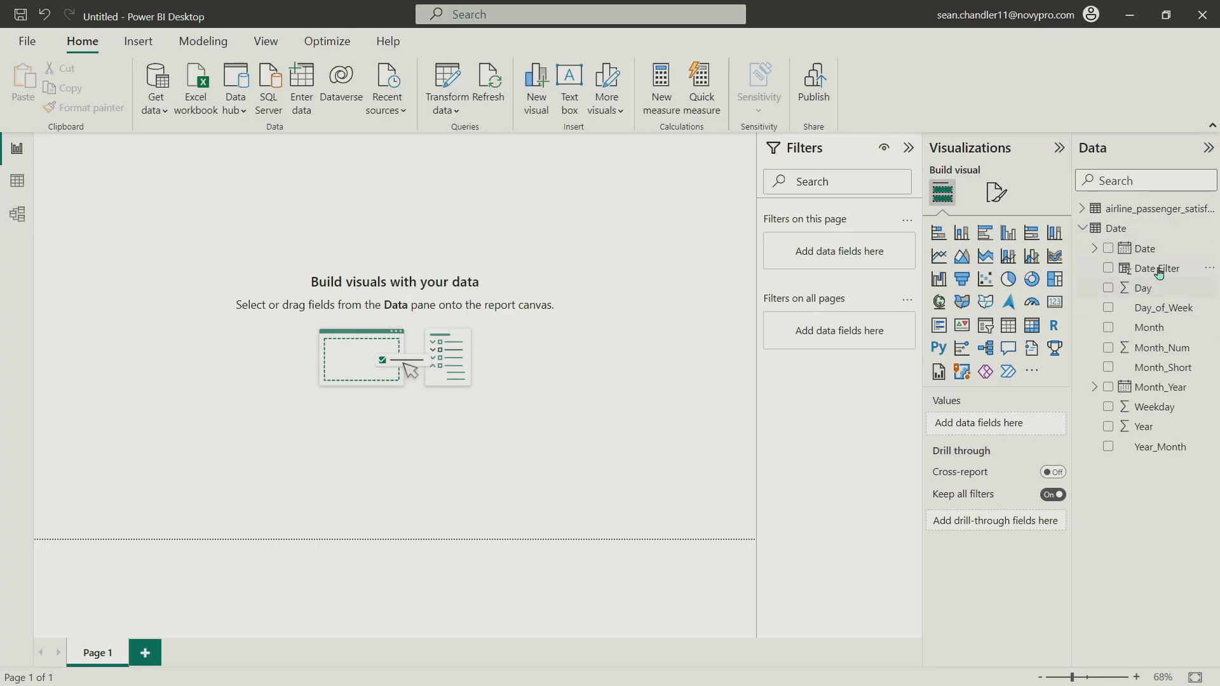
pyautogui.moveTo(1150, 272); pyautogui.dragTo(819, 329)
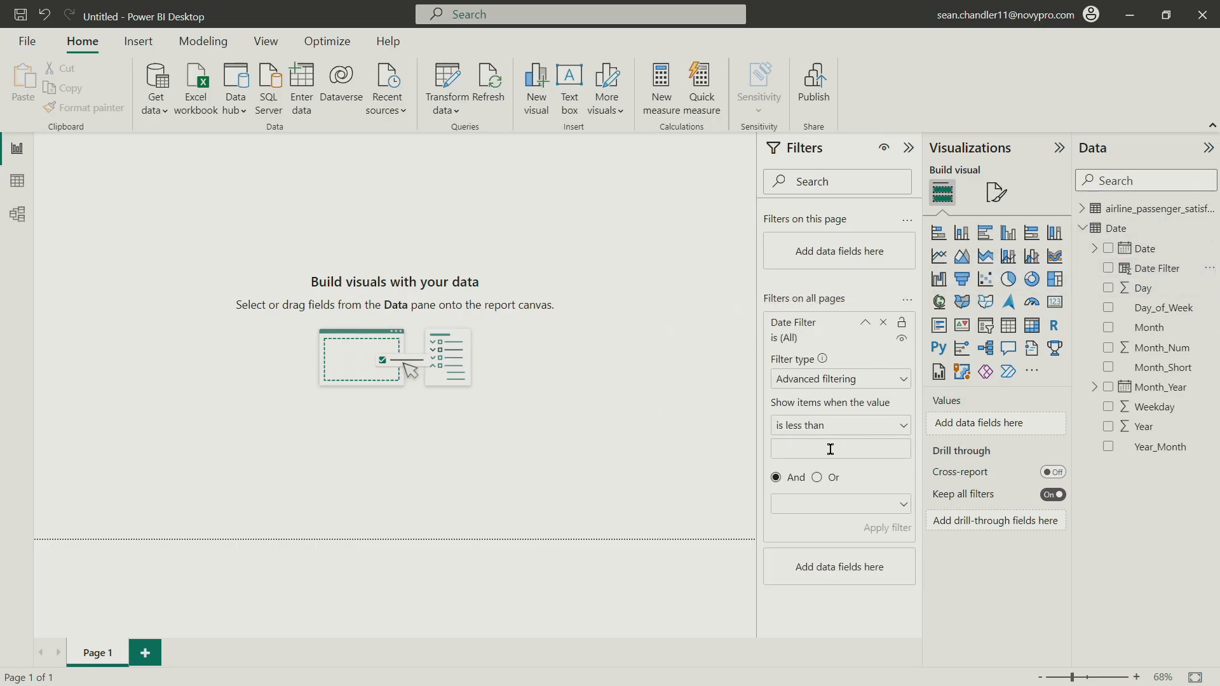
# Step: Set the all-pages Date Filter to show items when the value is 1, and apply the filter
pyautogui.click(829, 425)
pyautogui.click(787, 526)
pyautogui.click(824, 450)
pyautogui.write('1')
pyautogui.click(868, 531)
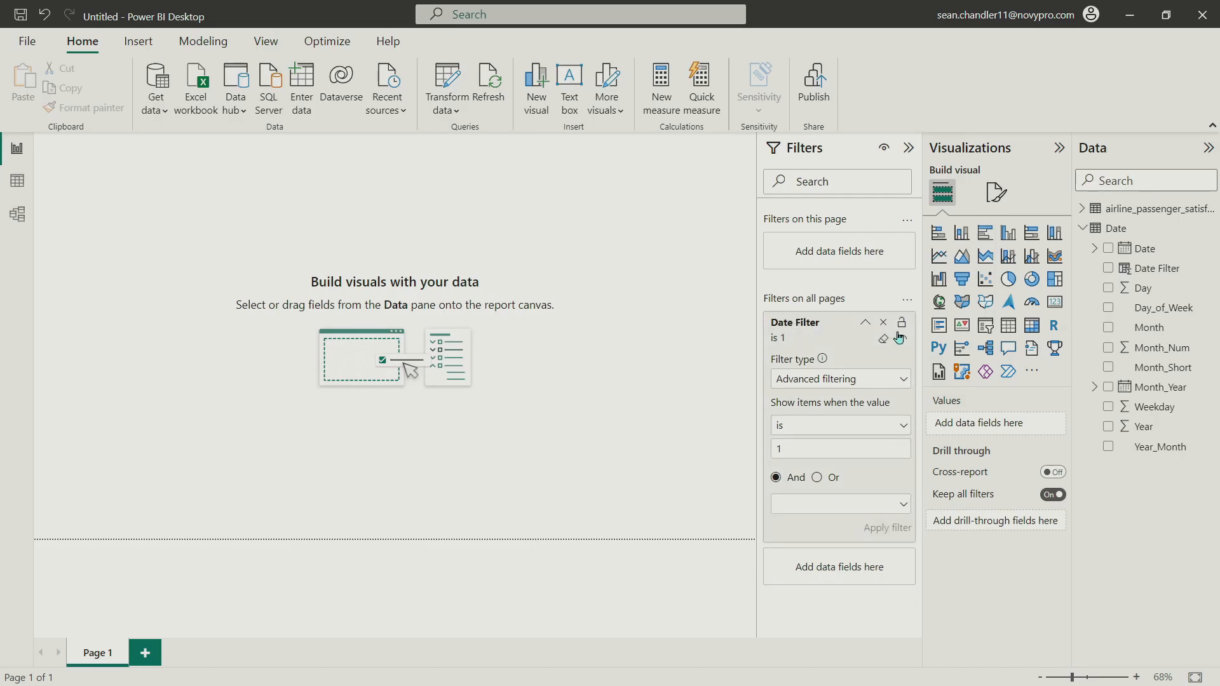
# Step: Show the Date table's Year unsummarized in a table visual to check which years the Date Filter leaves, and delete the visual
pyautogui.click(865, 322)
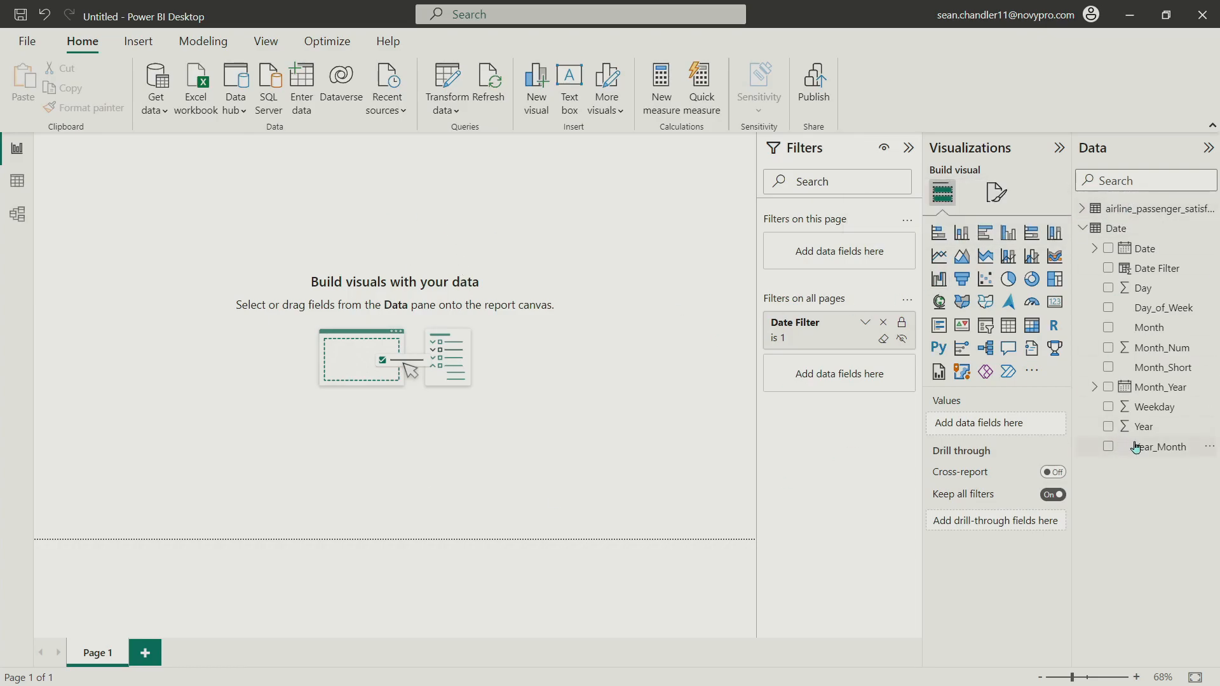
pyautogui.moveTo(1141, 428); pyautogui.dragTo(310, 259)
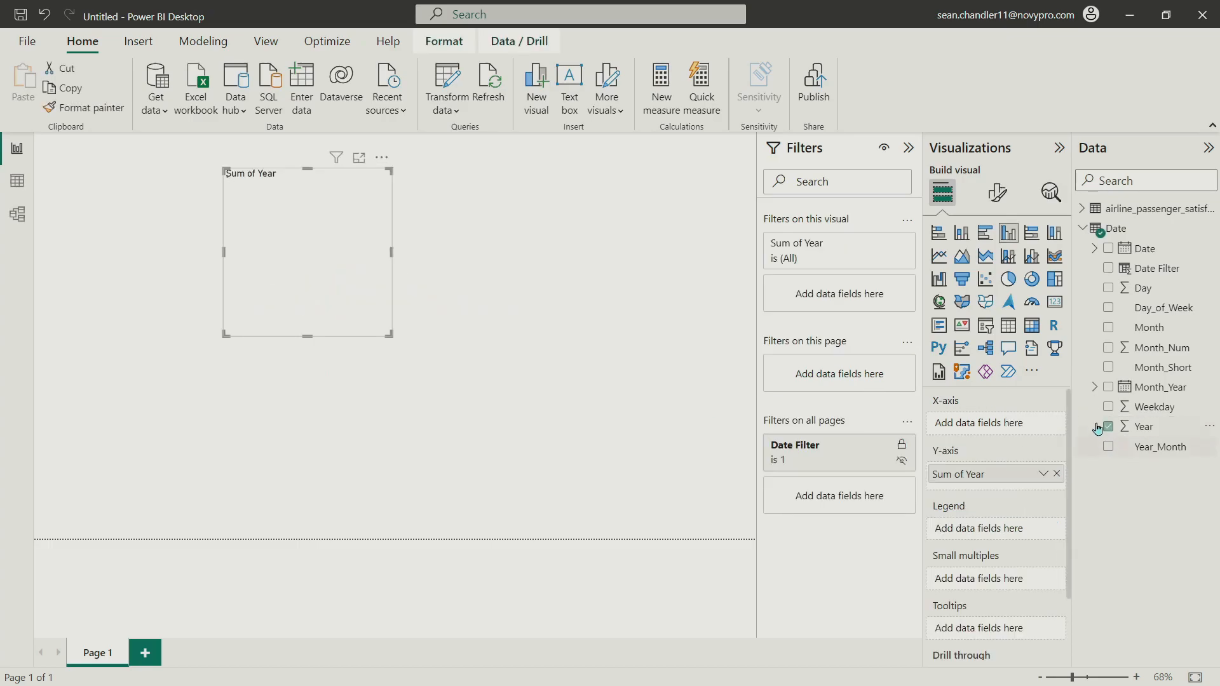
pyautogui.click(1042, 473)
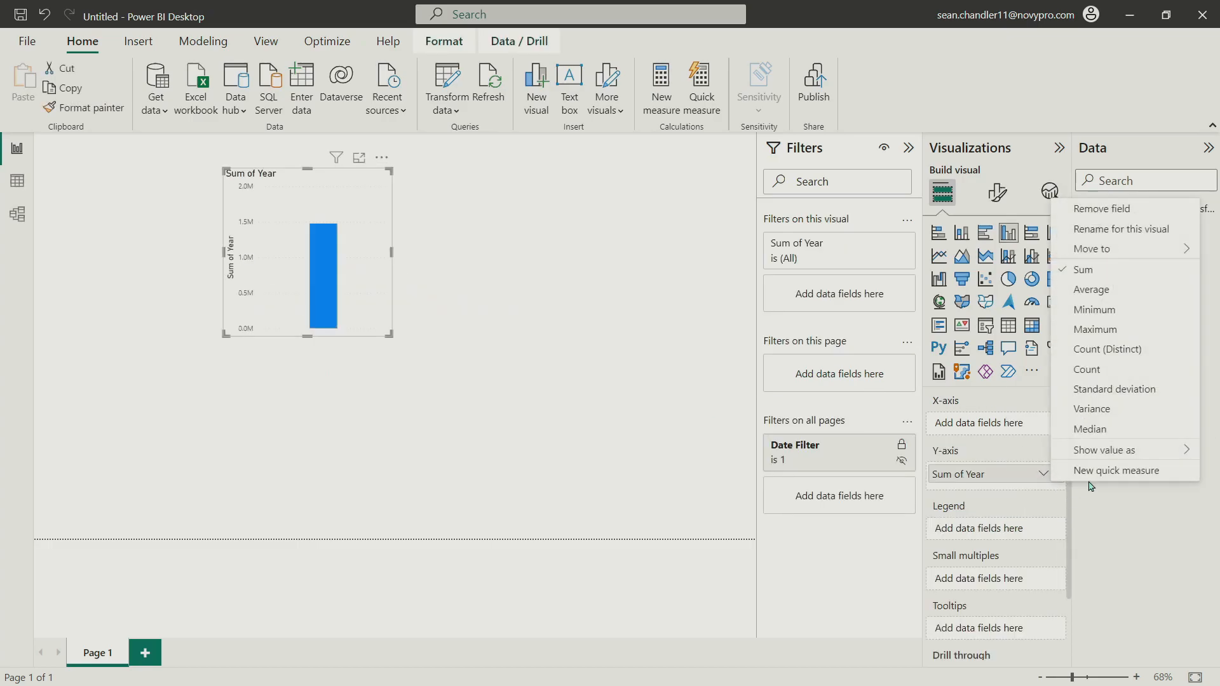
pyautogui.click(1010, 325)
pyautogui.click(1042, 425)
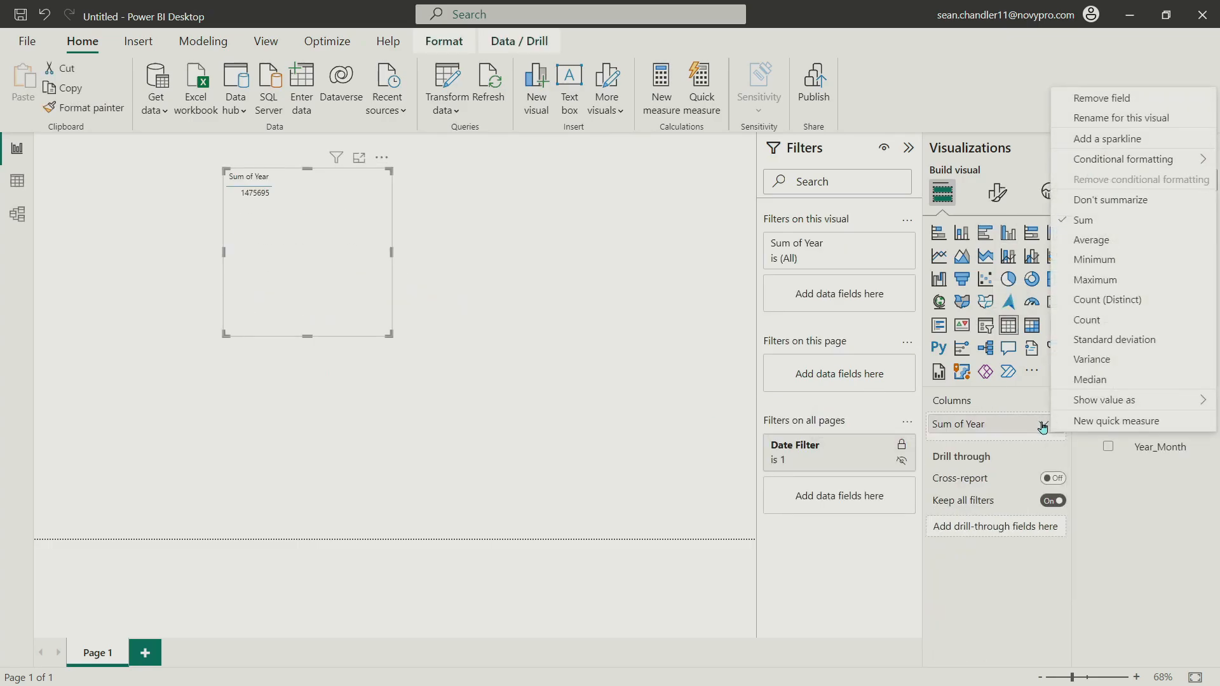
pyautogui.click(1082, 200)
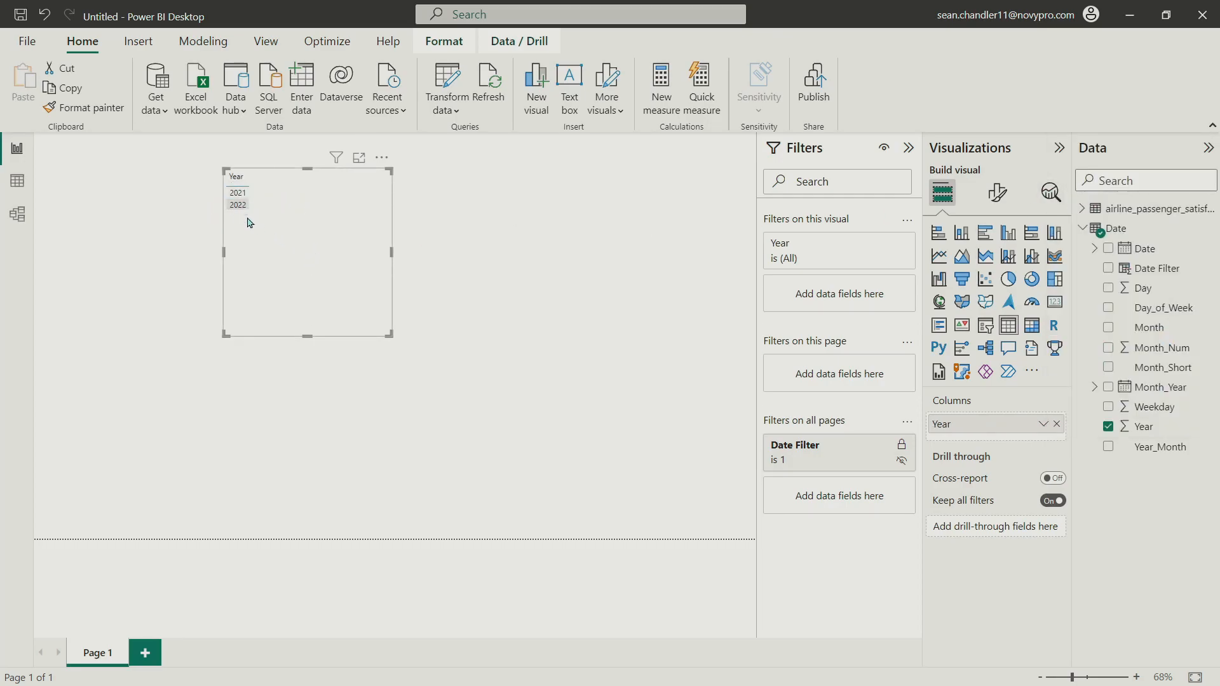
pyautogui.press('Delete')
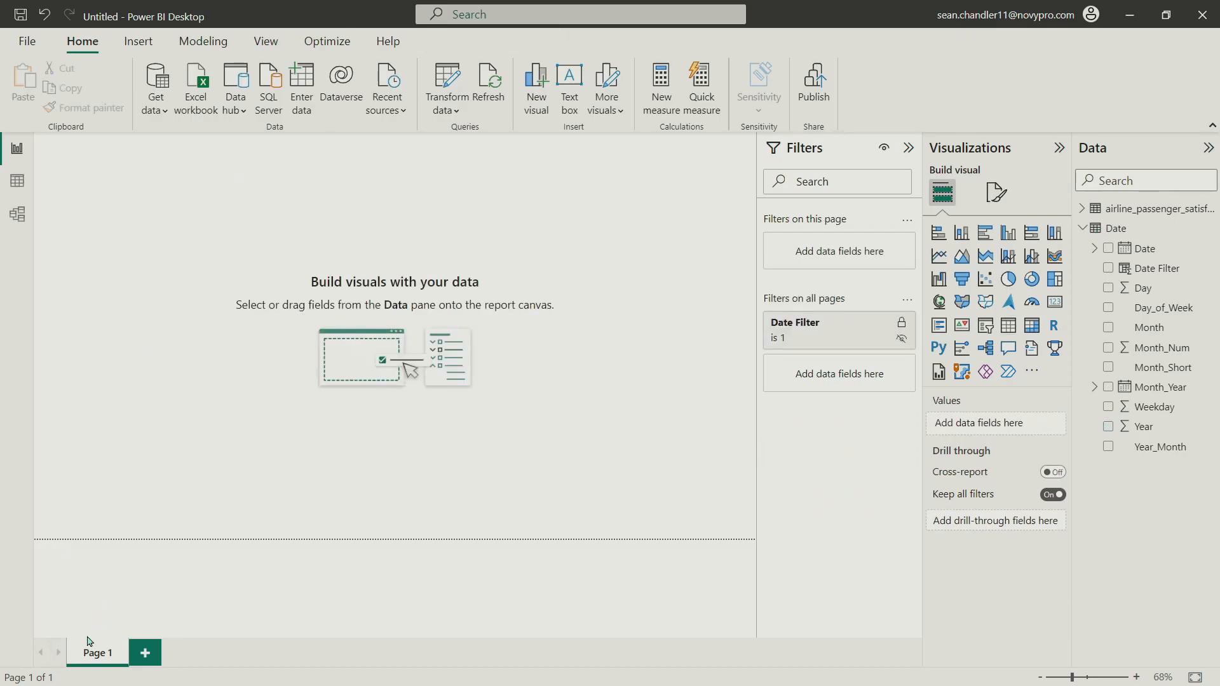
# Step: Create and load a blank manually entered table named _measure
pyautogui.click(1085, 230)
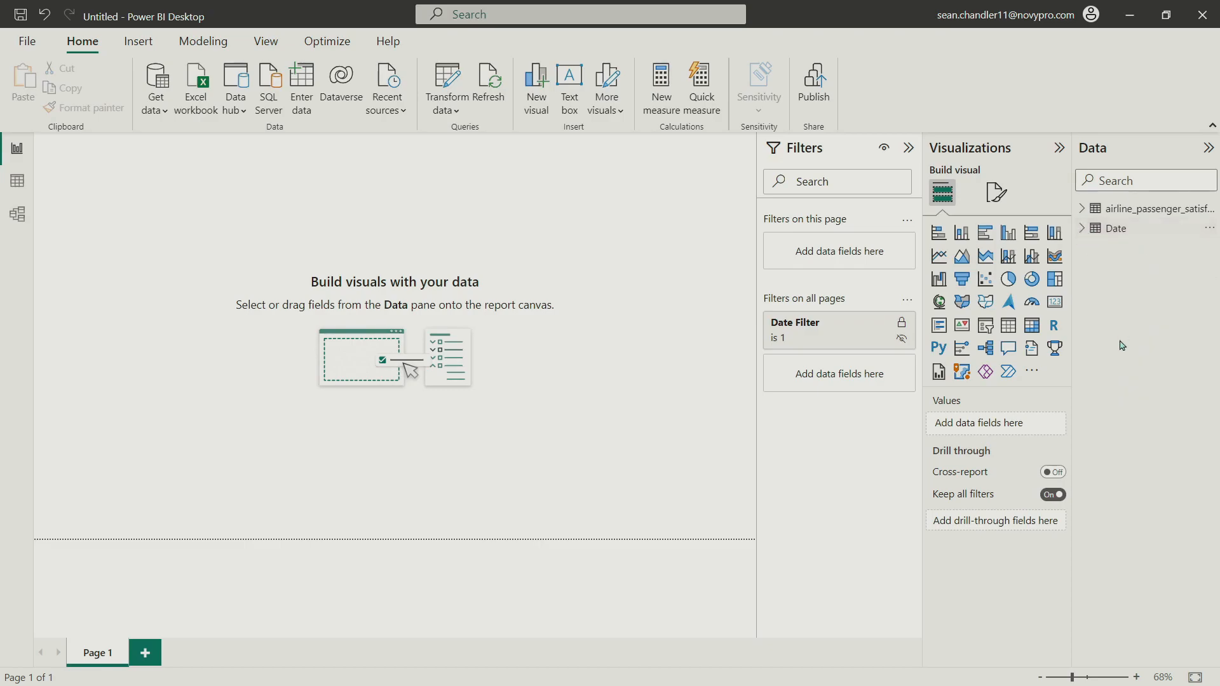
pyautogui.click(303, 76)
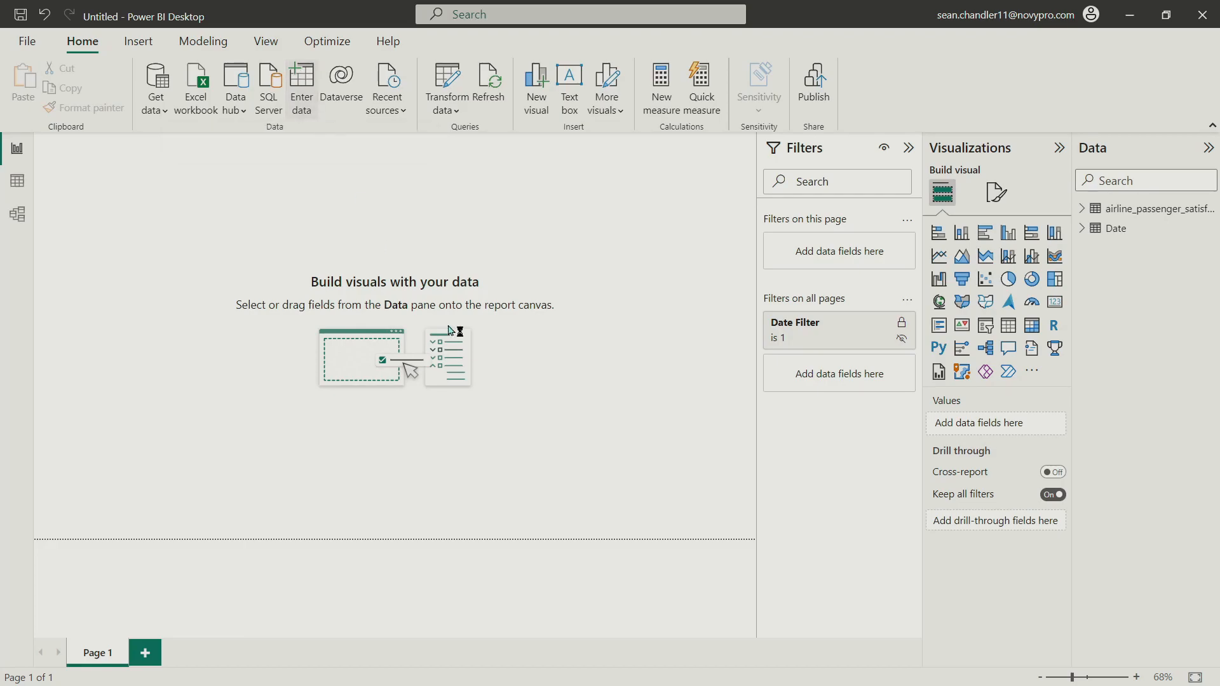
pyautogui.doubleClick(430, 495)
pyautogui.write('_measure')
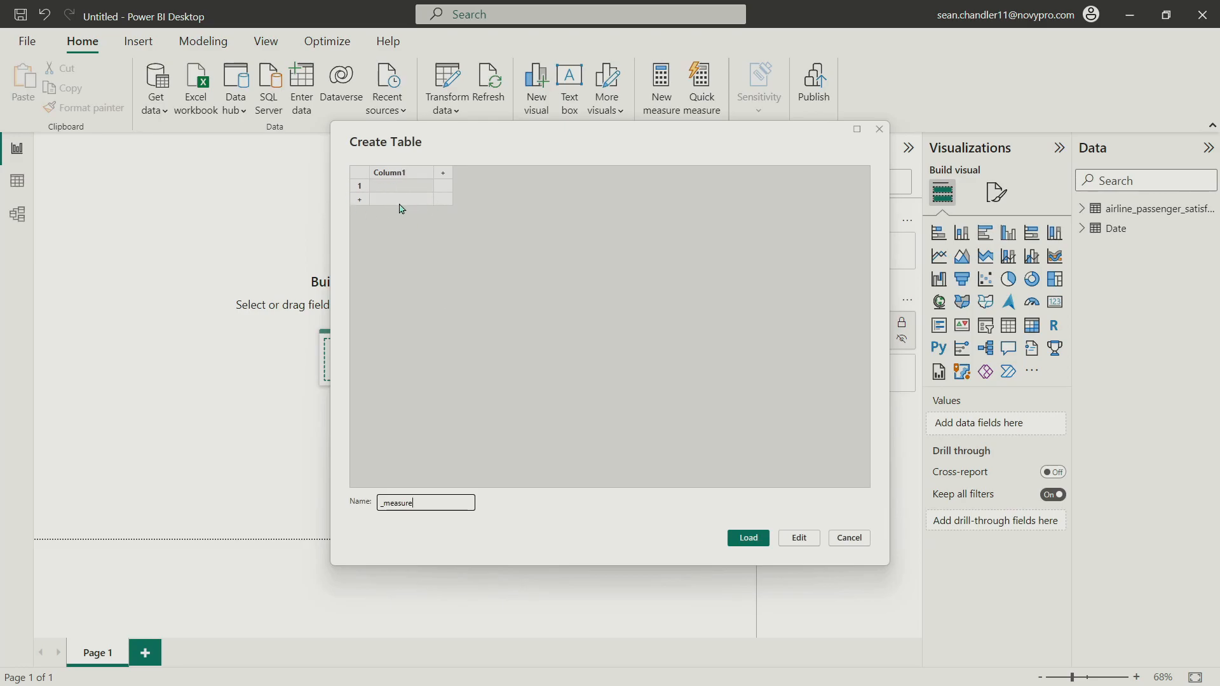
pyautogui.click(739, 540)
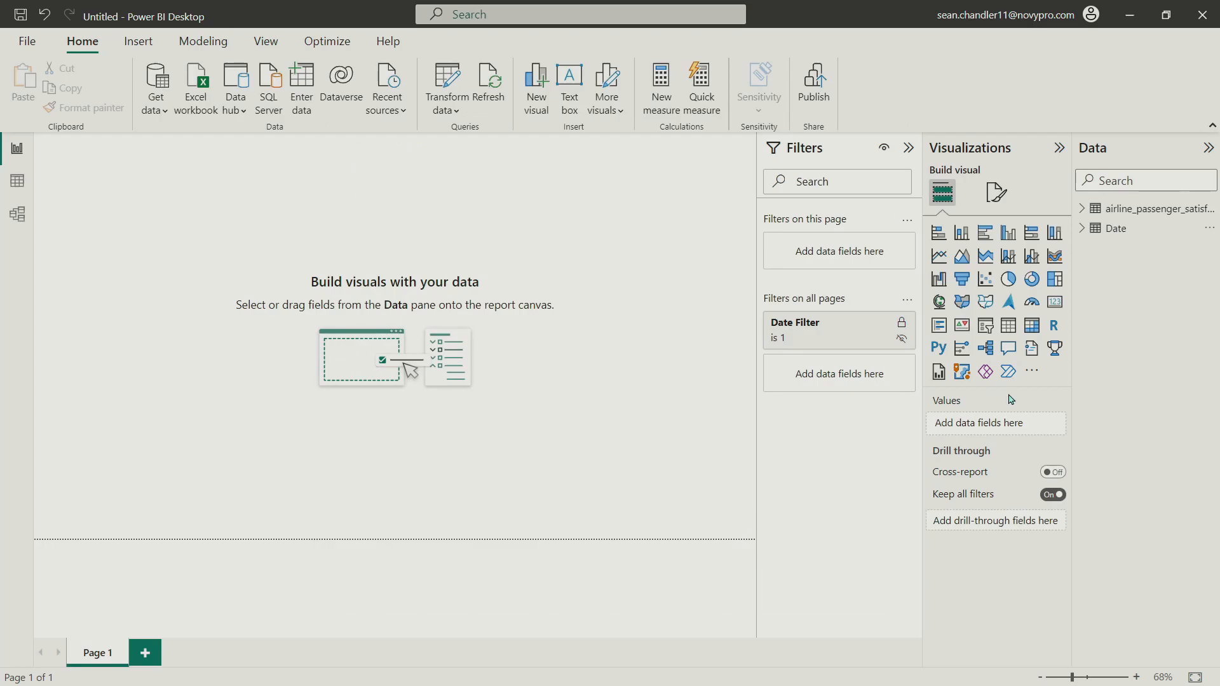
# Step: Add a measure to the _measure table with the formula Placeholder = BLANK()
pyautogui.click(1083, 209)
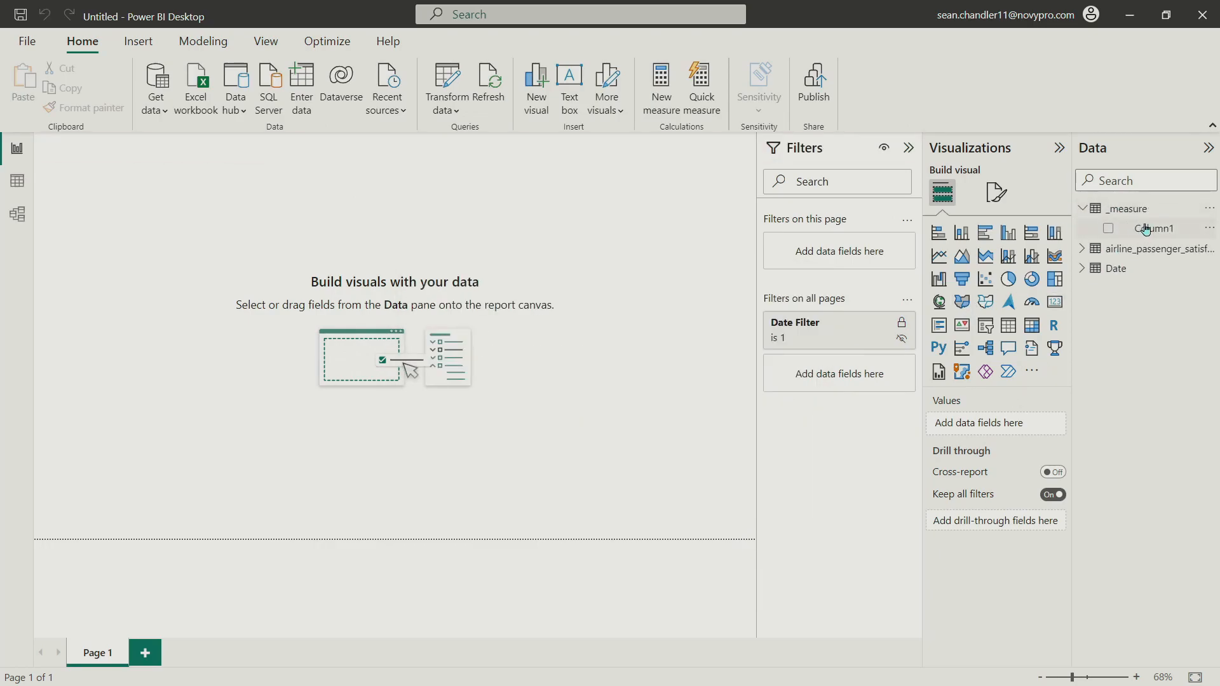
pyautogui.rightClick(1146, 229)
pyautogui.click(1077, 295)
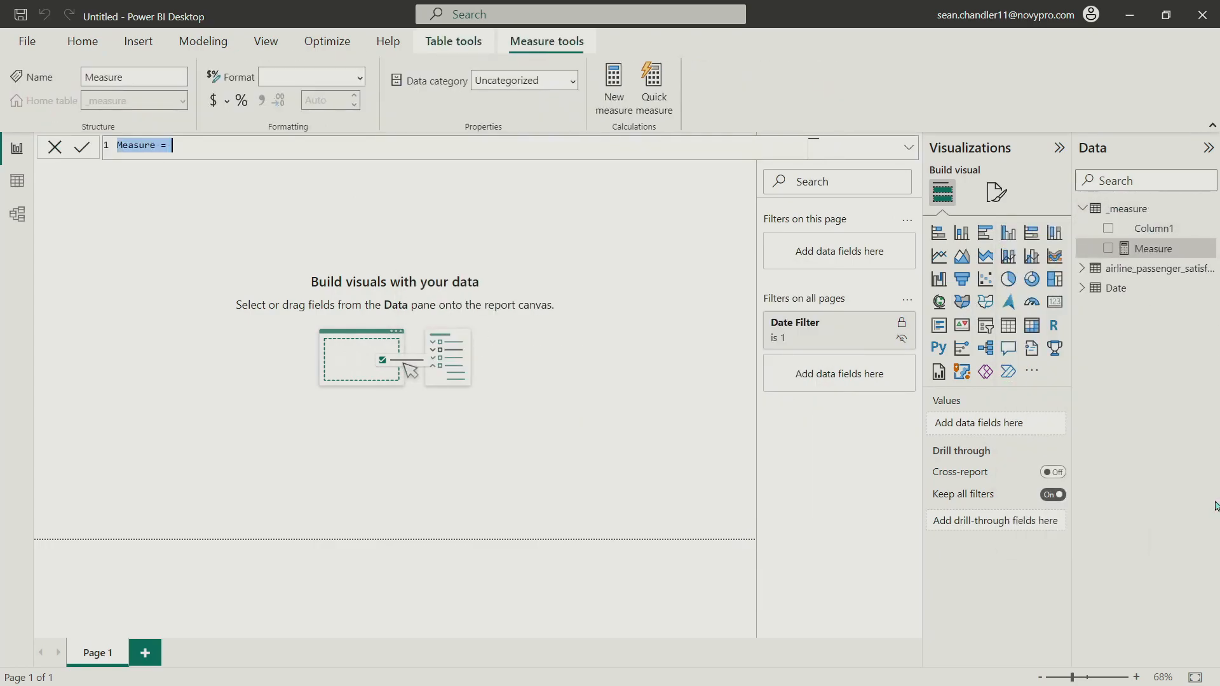
pyautogui.write('pLA')
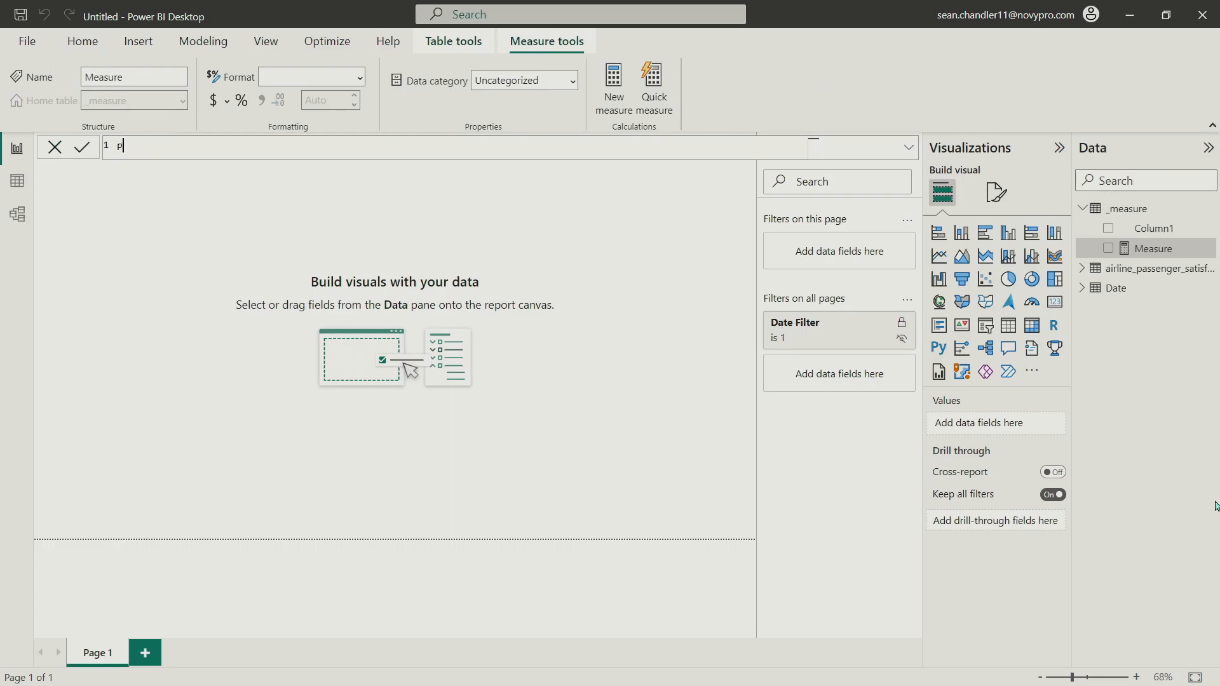
pyautogui.write('ceholder = blank()')
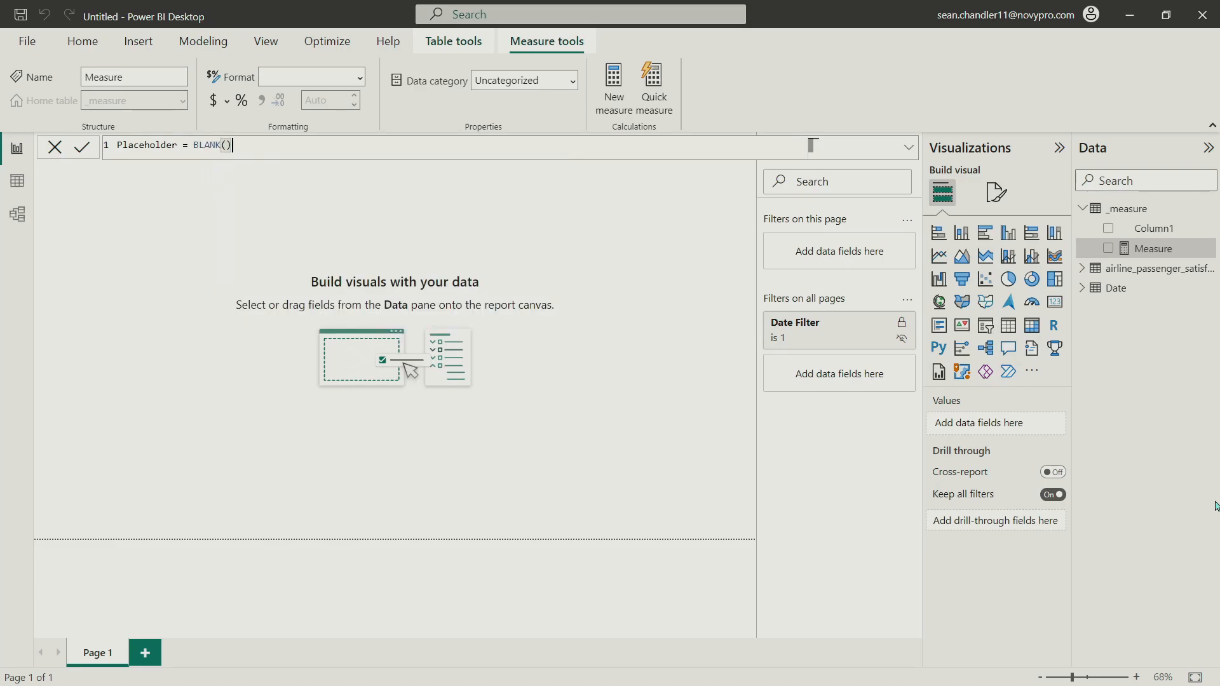
pyautogui.press('Return')
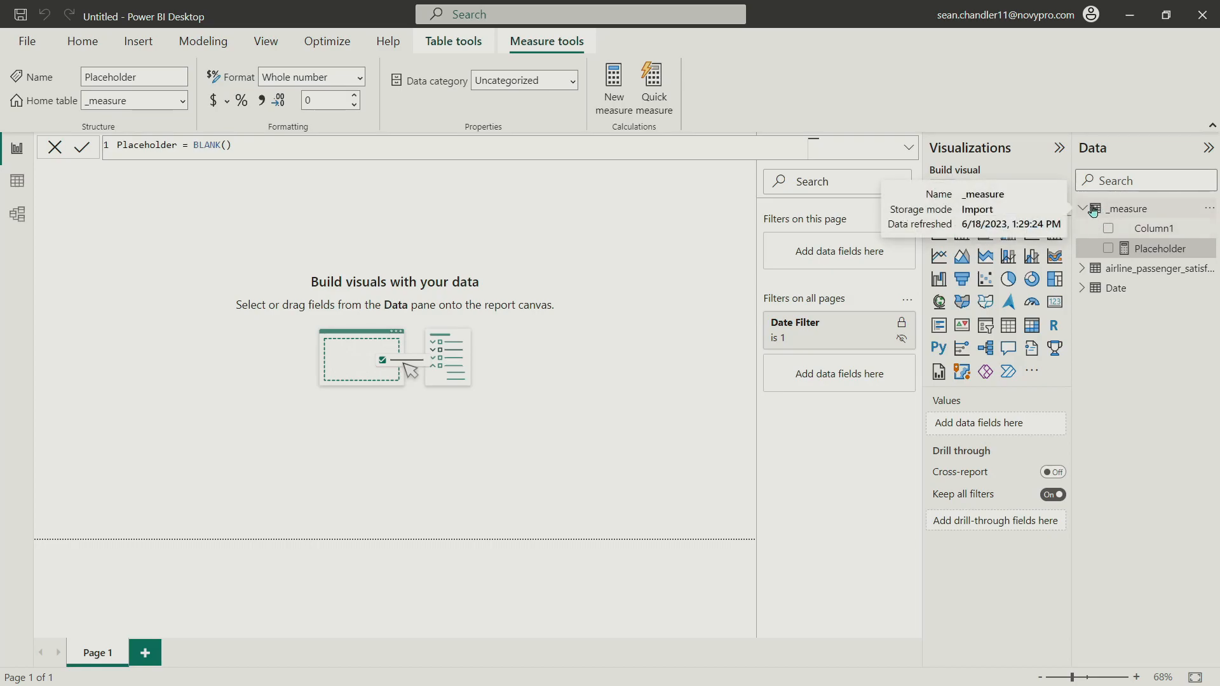
# Step: Hide Column1 of the _measure table so that it holds only measures in the report
pyautogui.rightClick(1139, 229)
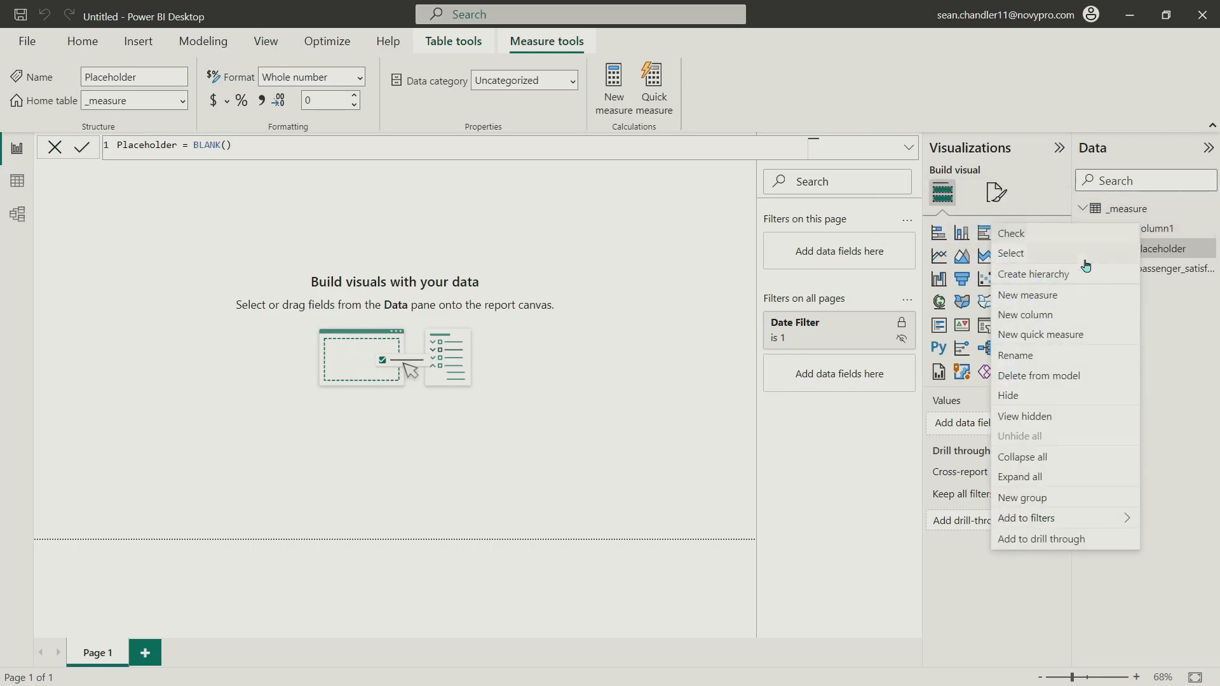
pyautogui.click(1040, 397)
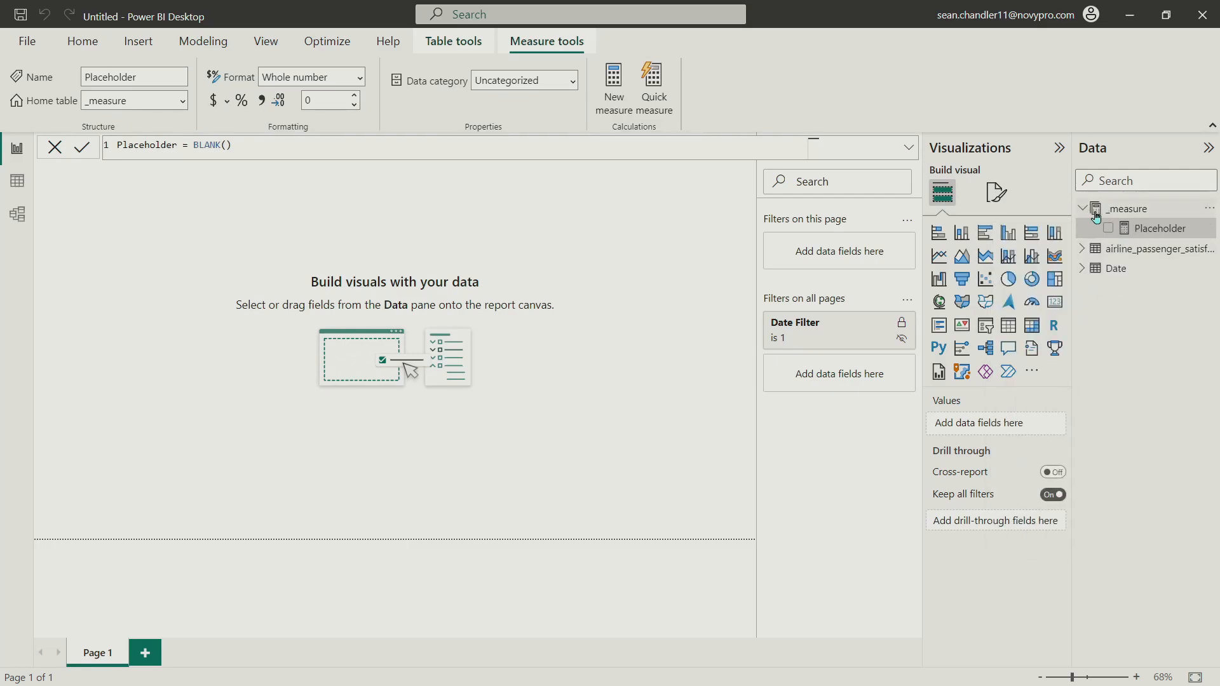
pyautogui.click(511, 275)
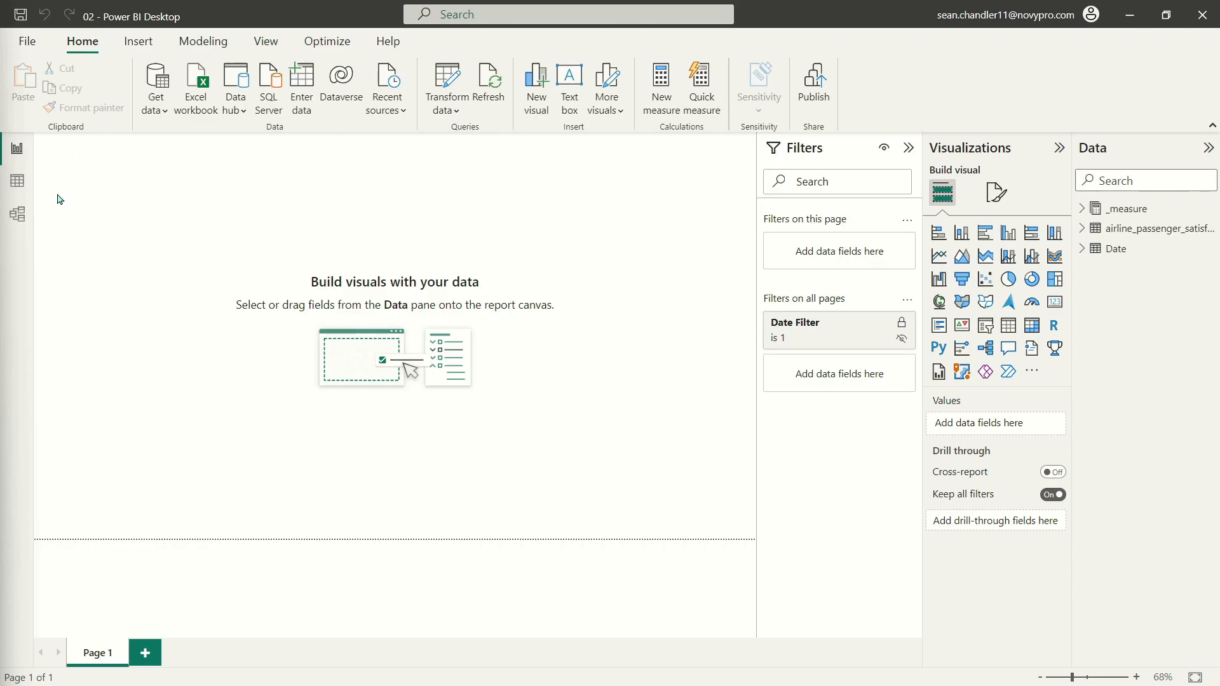
# Step: Examine the passenger and trip columns of the airline_passenger_satisfaction table's data, from ID and Gender through Class and Flight Distance
pyautogui.click(17, 181)
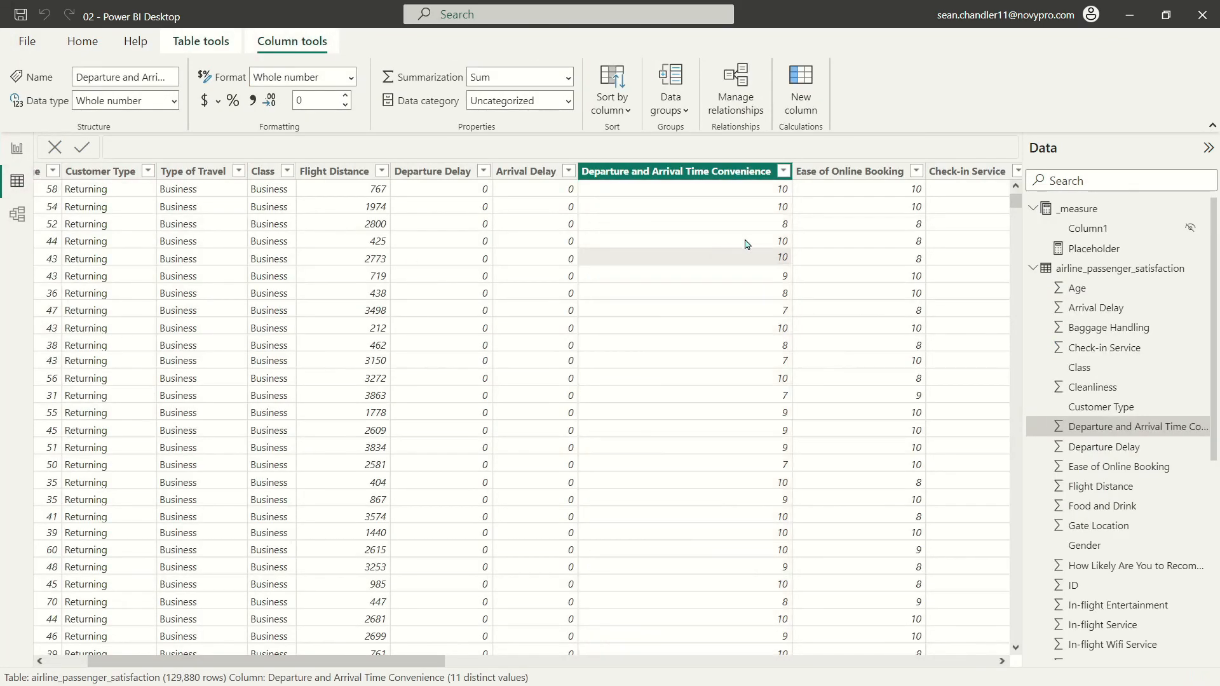
pyautogui.moveTo(235, 664); pyautogui.dragTo(194, 664)
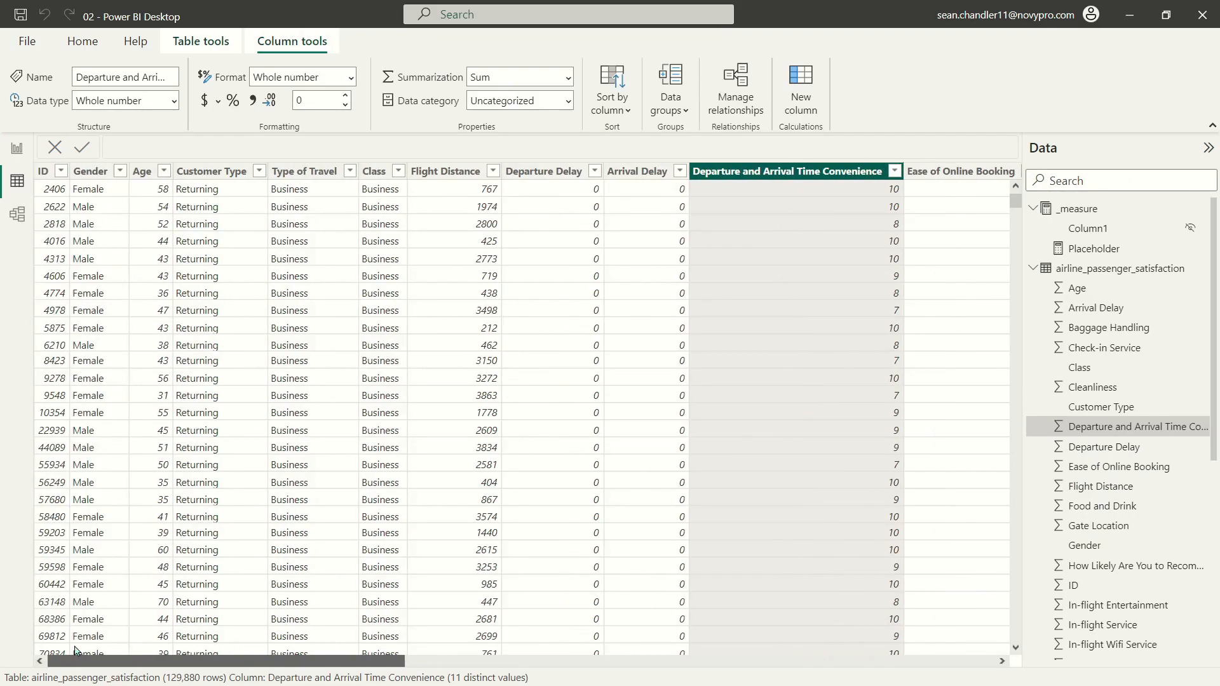
pyautogui.click(44, 171)
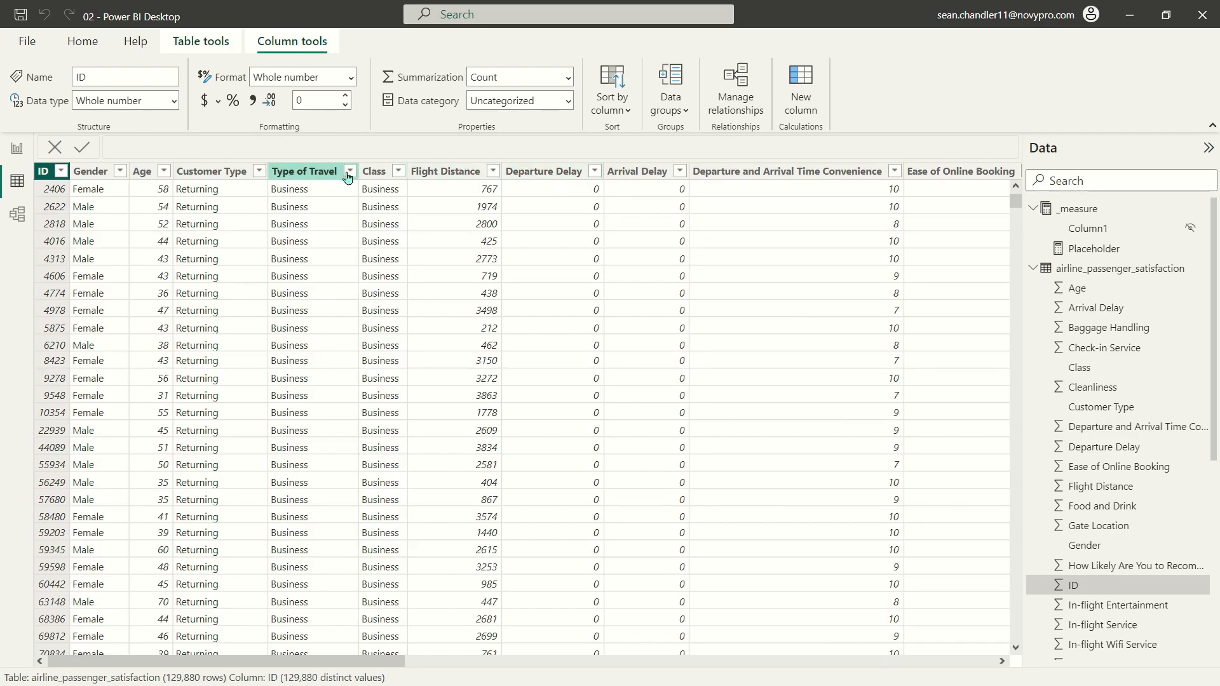
pyautogui.click(448, 177)
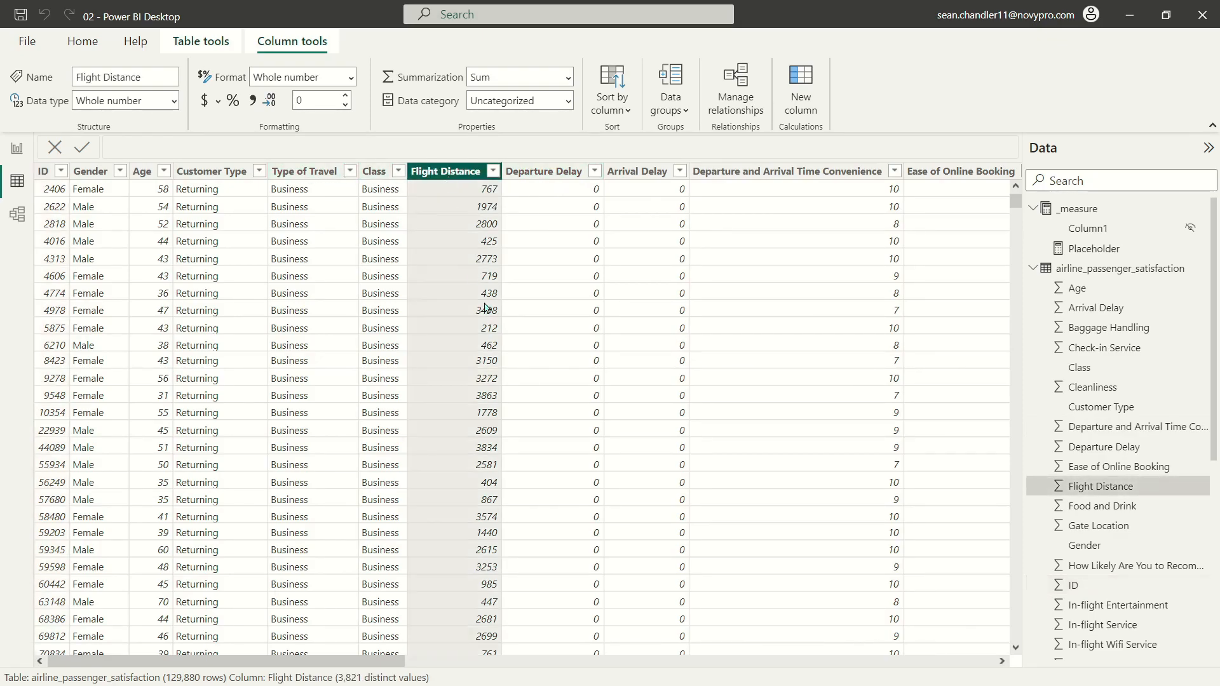
pyautogui.click(44, 174)
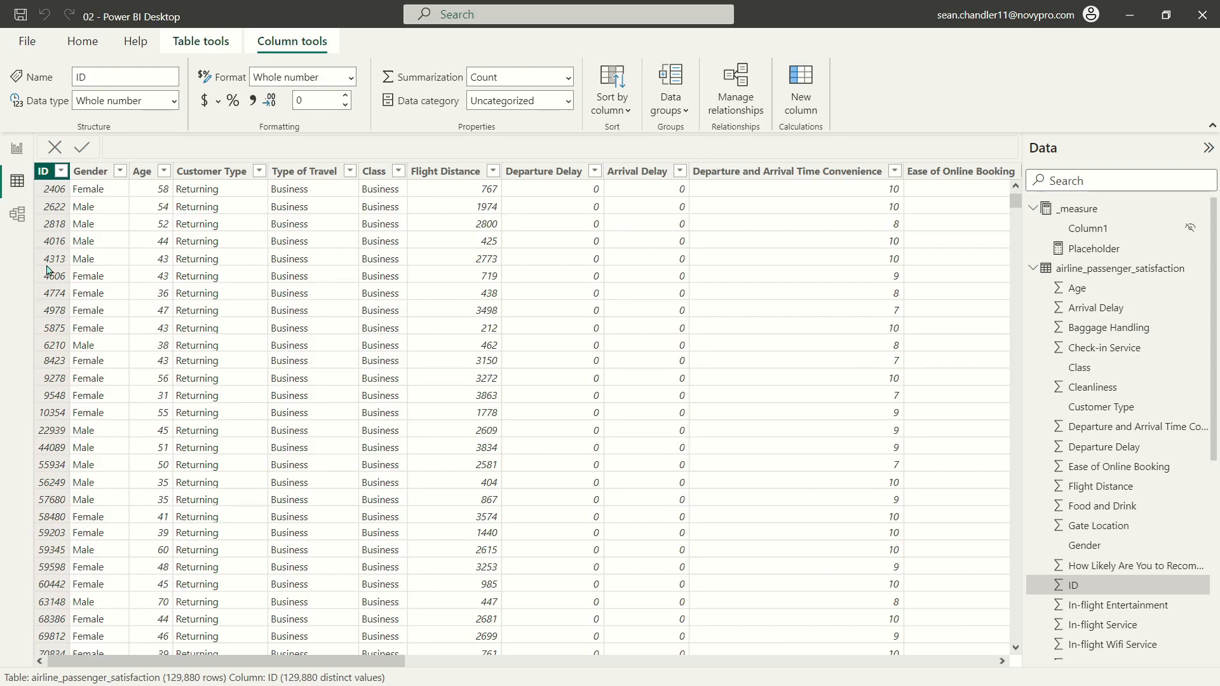
pyautogui.click(92, 171)
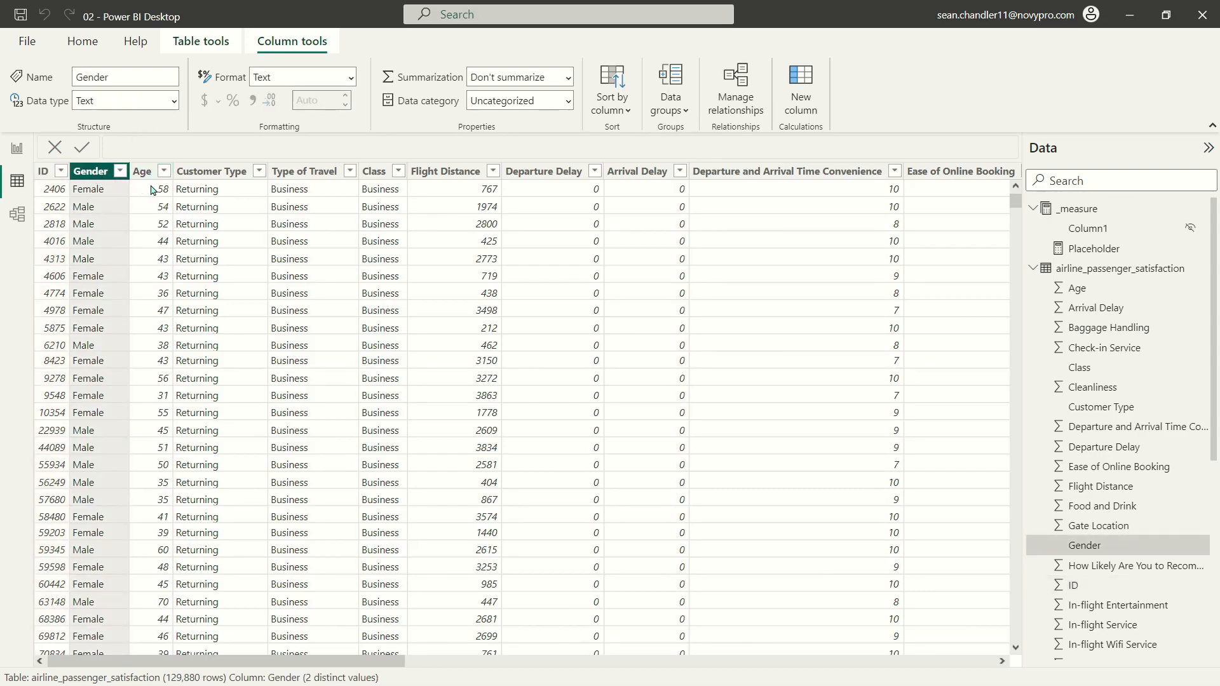
pyautogui.click(147, 176)
pyautogui.click(205, 173)
pyautogui.click(324, 174)
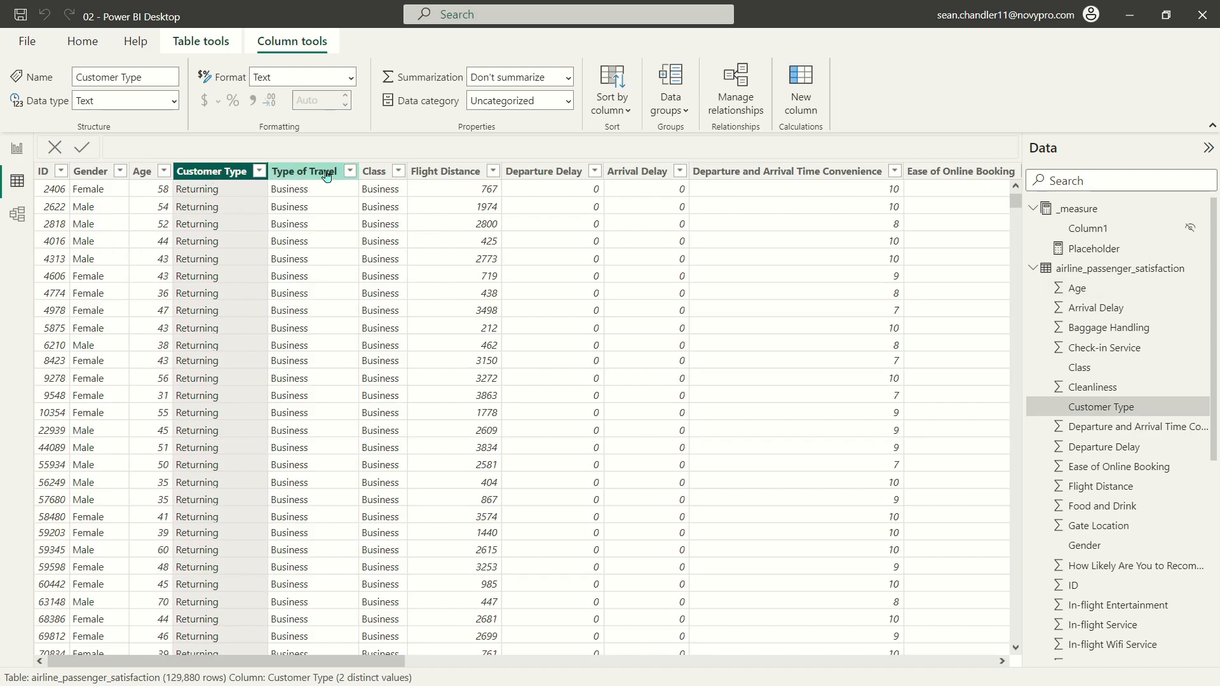
pyautogui.click(385, 176)
pyautogui.click(465, 178)
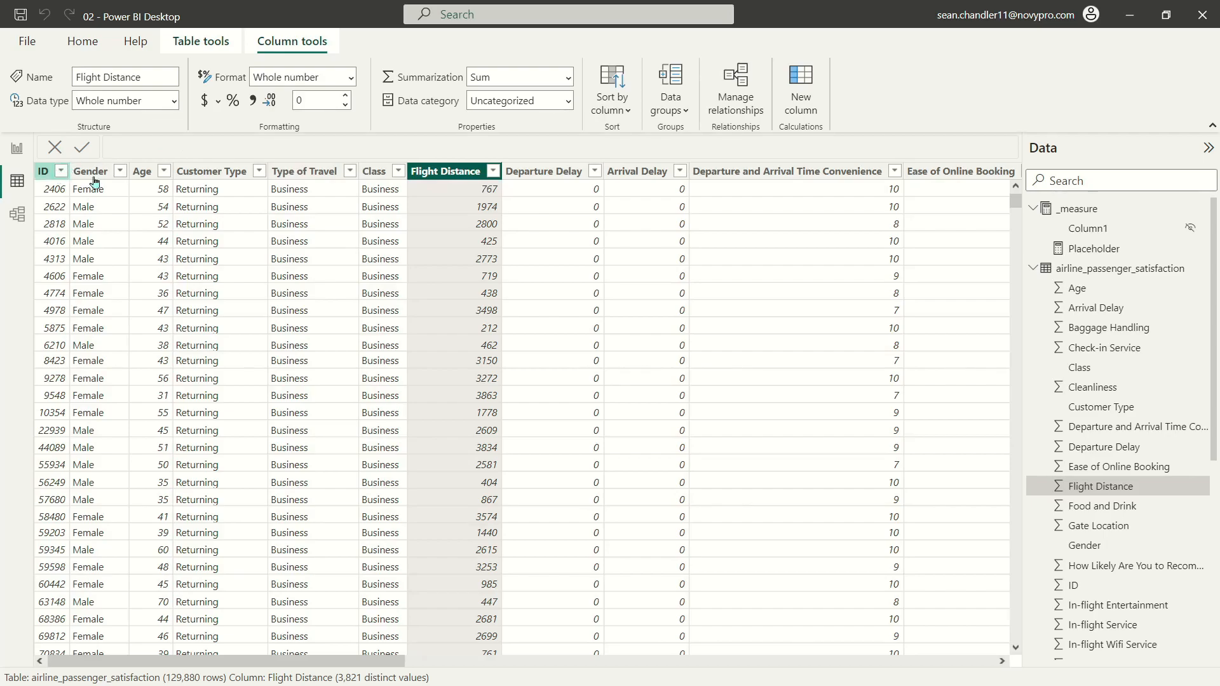
pyautogui.click(374, 172)
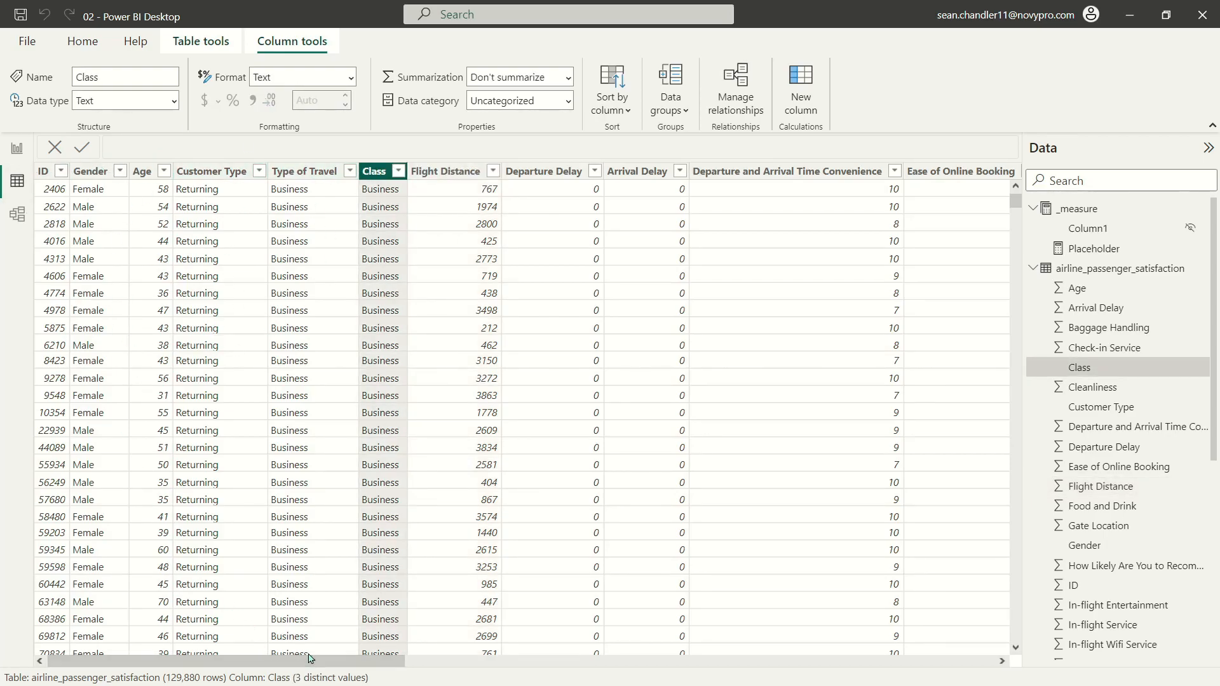
# Step: Examine the survey rating columns, from Ease of Online Booking through How Likely Are You to Recommend Us?, and the Response Date
pyautogui.moveTo(319, 663); pyautogui.dragTo(562, 663)
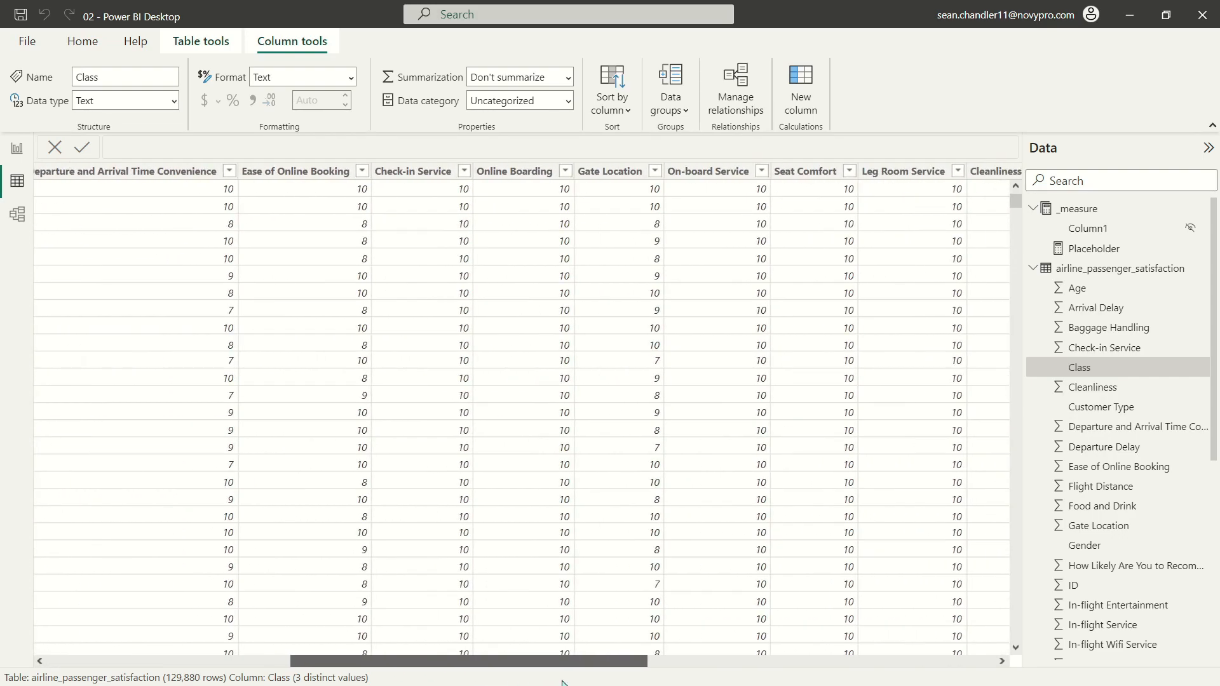
pyautogui.click(296, 179)
pyautogui.moveTo(523, 658); pyautogui.dragTo(602, 681)
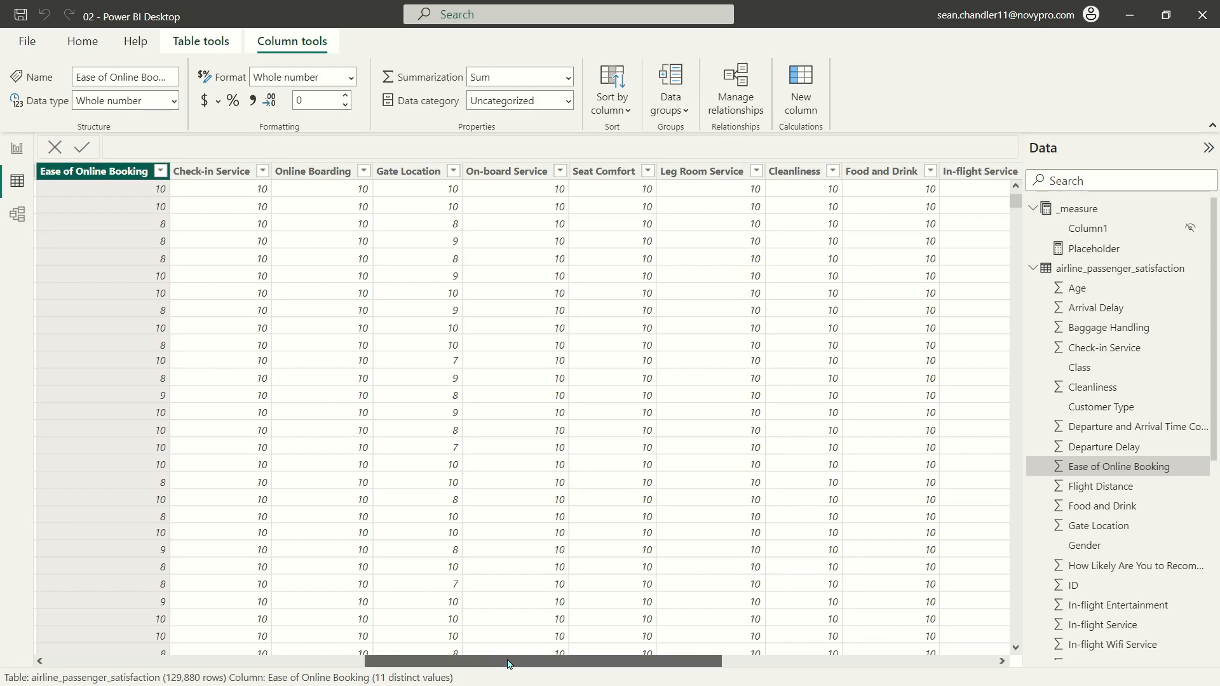
pyautogui.moveTo(507, 664); pyautogui.dragTo(533, 665)
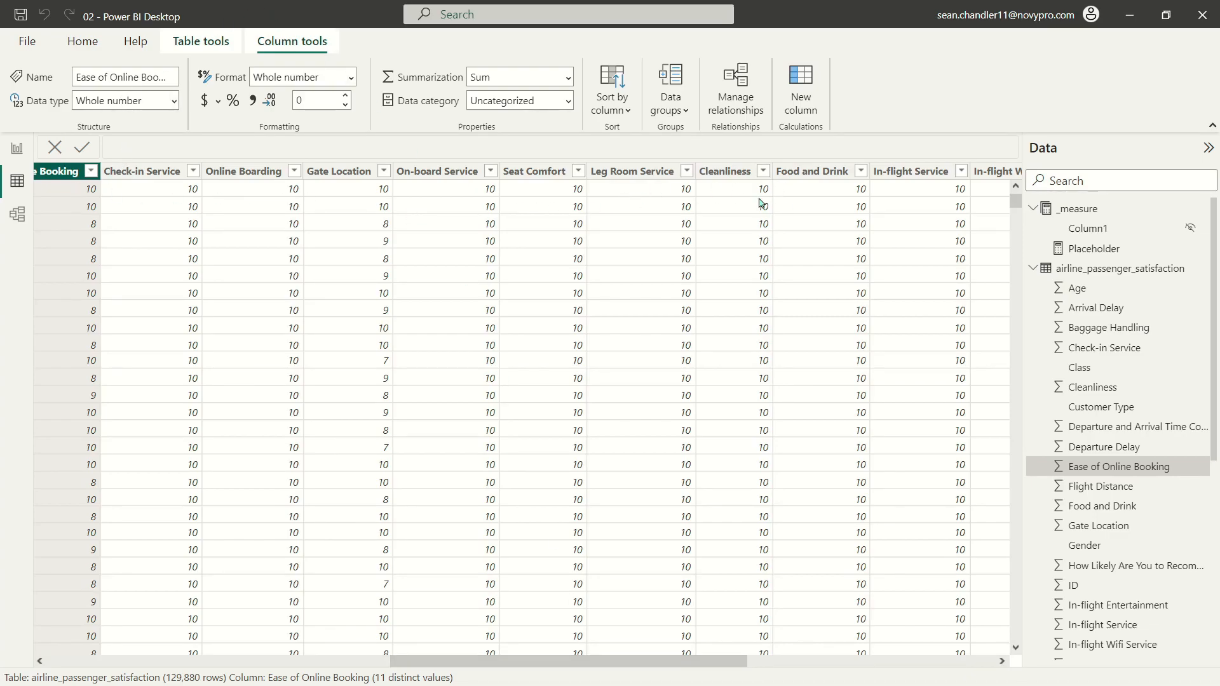
pyautogui.moveTo(727, 665); pyautogui.dragTo(974, 667)
pyautogui.click(790, 170)
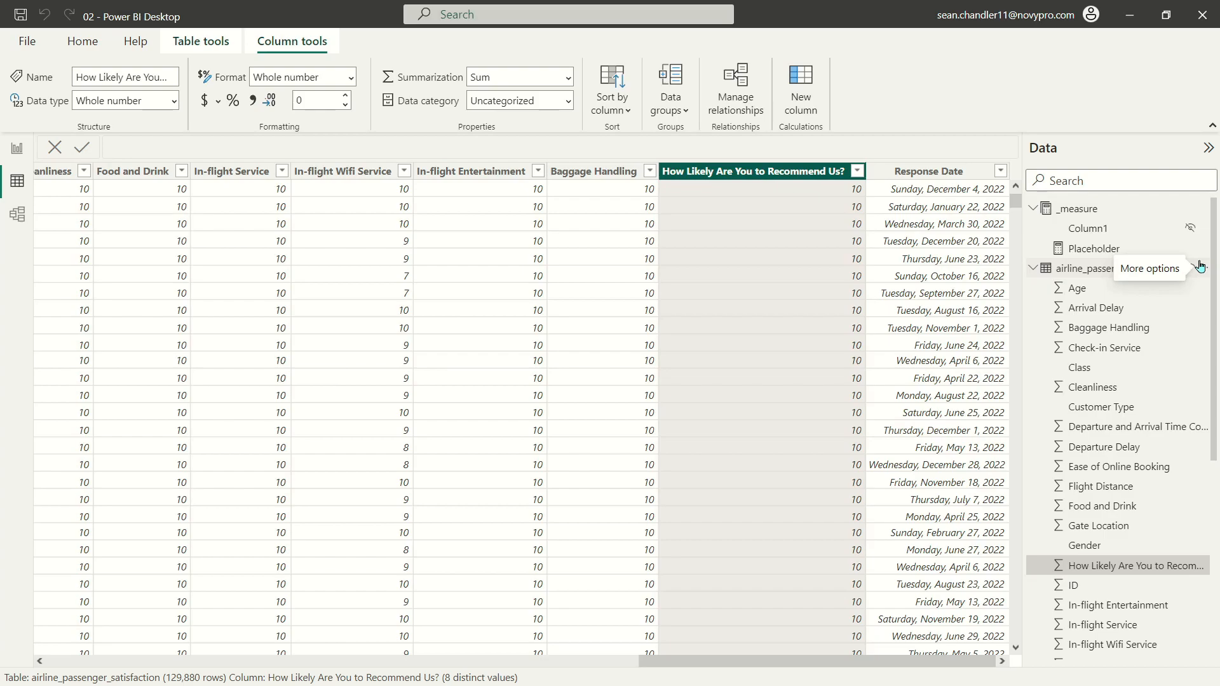
pyautogui.moveTo(902, 662); pyautogui.dragTo(310, 662)
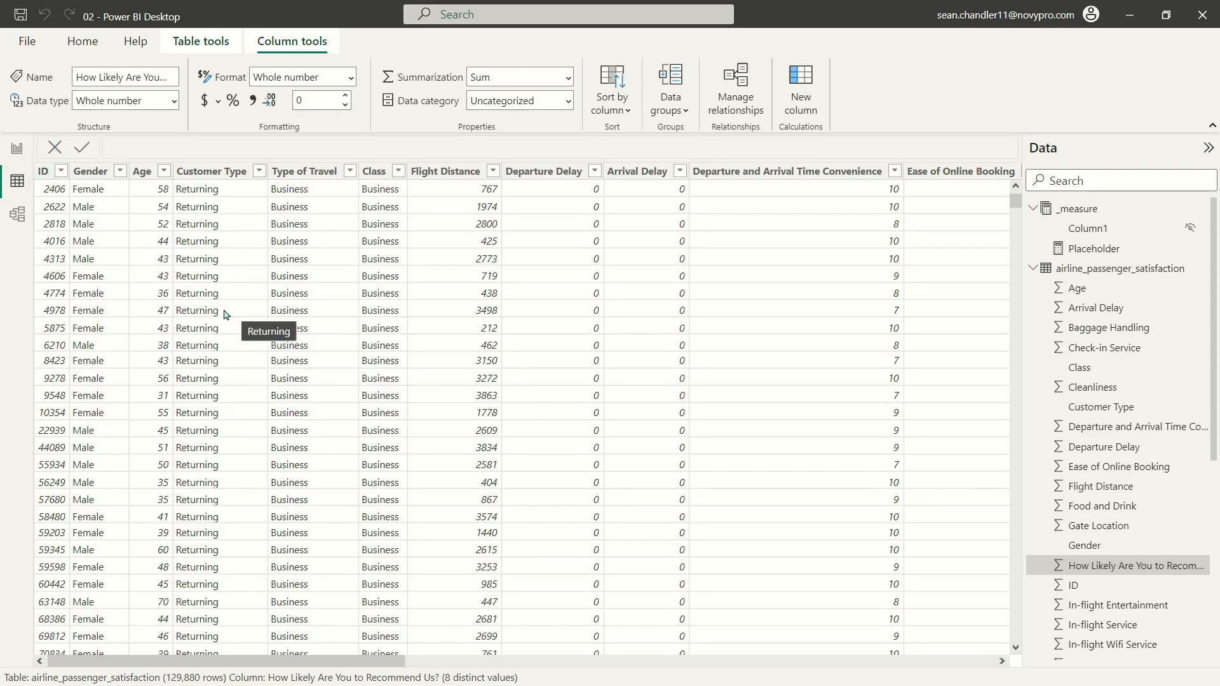
# Step: Return to the report canvas and add a new page named Demographics
pyautogui.click(18, 148)
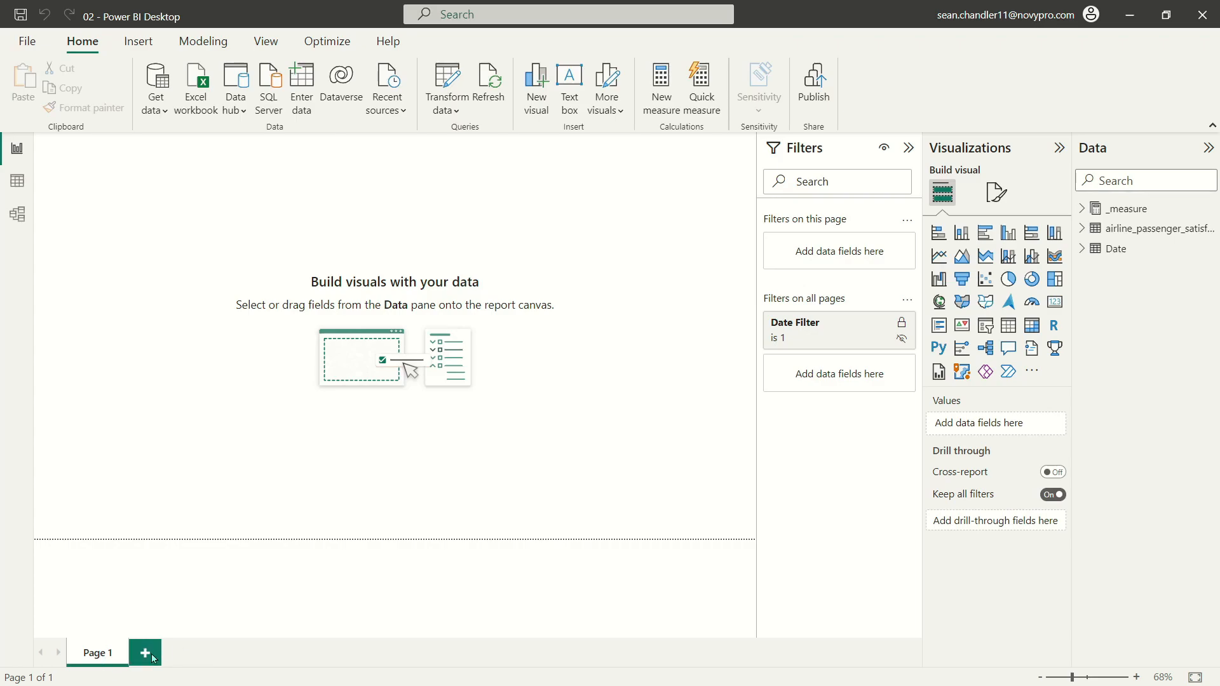
pyautogui.click(153, 658)
pyautogui.doubleClick(153, 658)
pyautogui.write('Demographics')
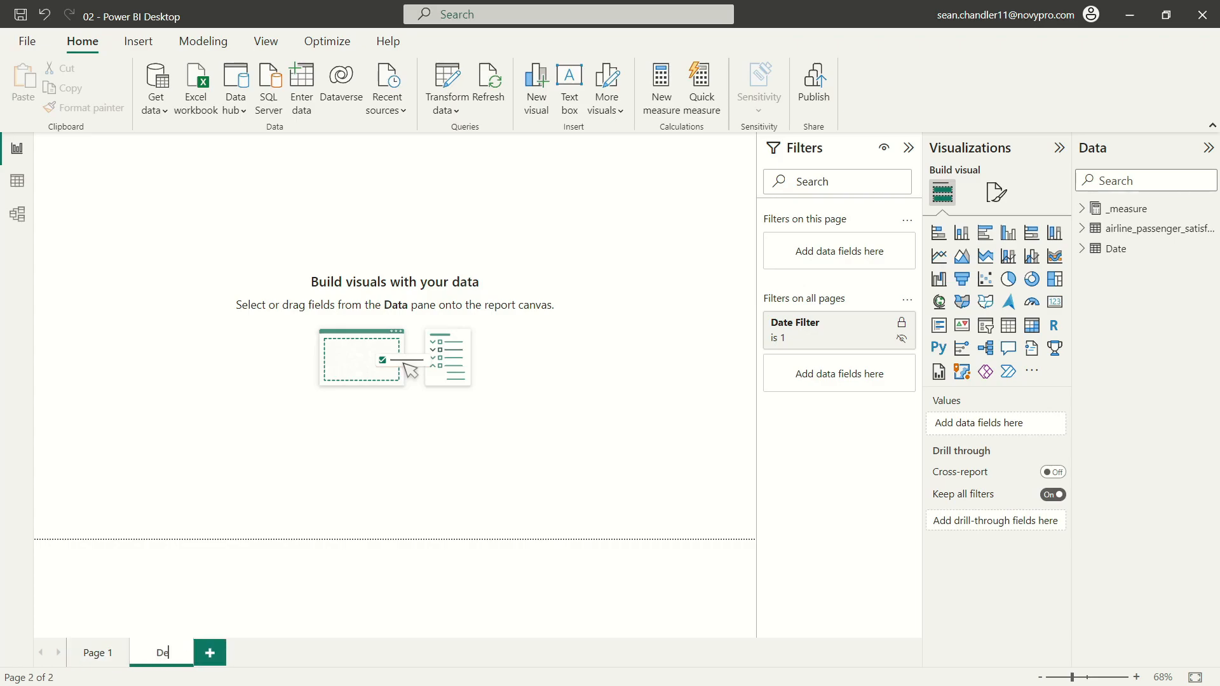
pyautogui.press('Return')
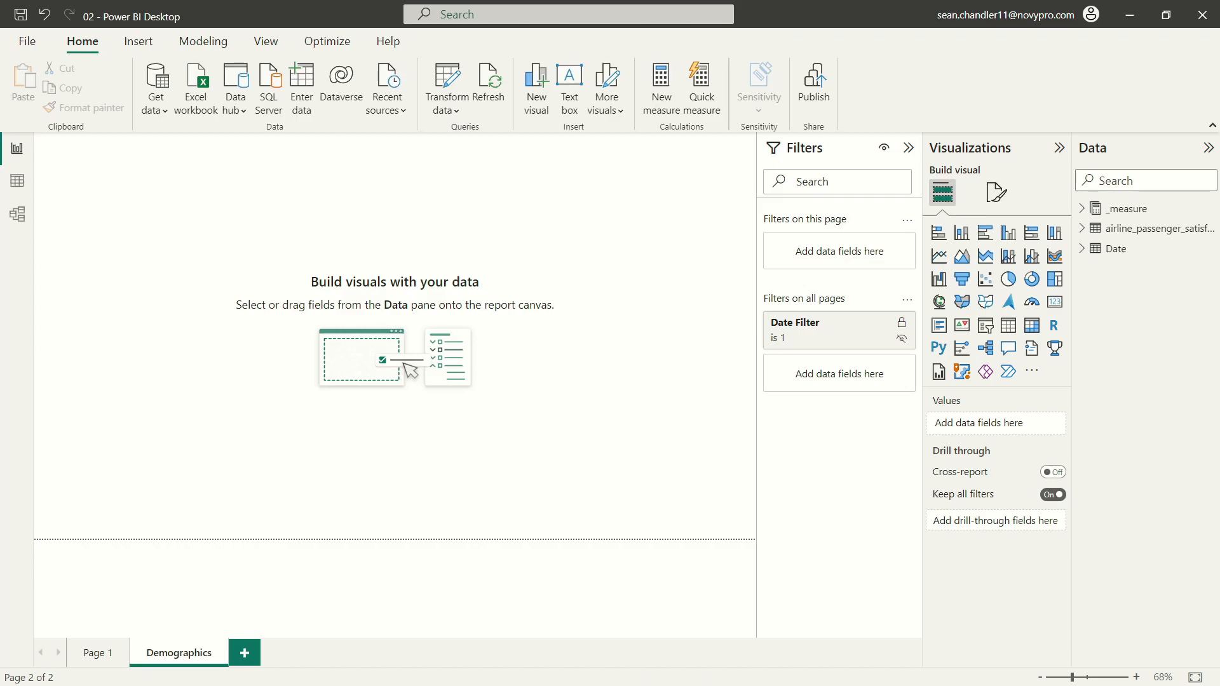
# Step: Hide the Demographics page and add another hidden report page named Net Promoter Score
pyautogui.rightClick(178, 654)
pyautogui.click(203, 642)
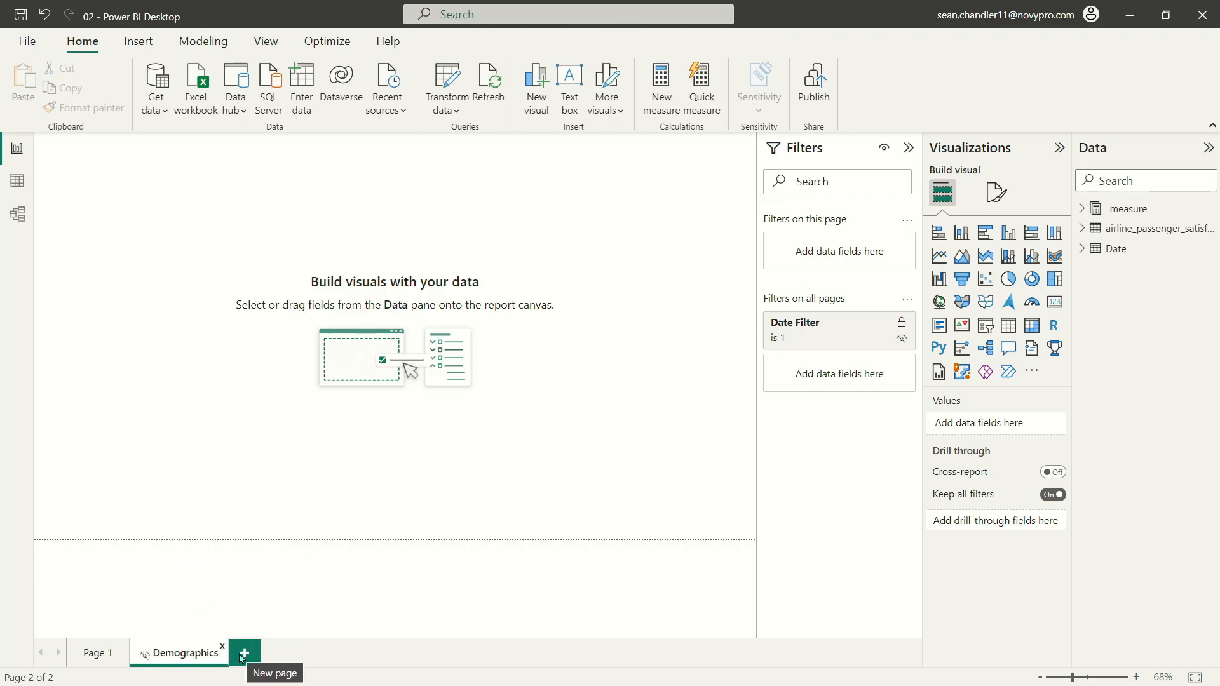
pyautogui.click(242, 657)
pyautogui.doubleClick(259, 650)
pyautogui.write('Net Promoter Score')
pyautogui.press('Return')
pyautogui.rightClick(249, 650)
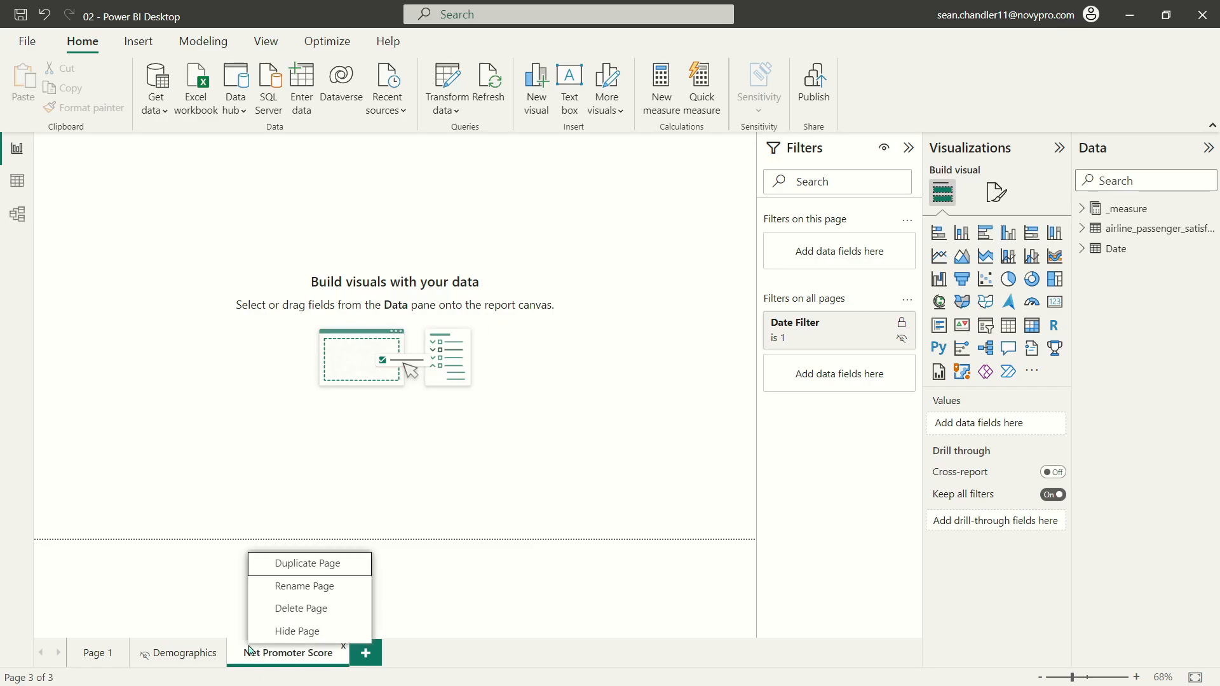
pyautogui.click(311, 629)
# Step: Add a report page named Experience and hide it
pyautogui.click(366, 652)
pyautogui.doubleClick(386, 658)
pyautogui.click(386, 659)
pyautogui.hotkey('ctrl', 'a')
pyautogui.write('E')
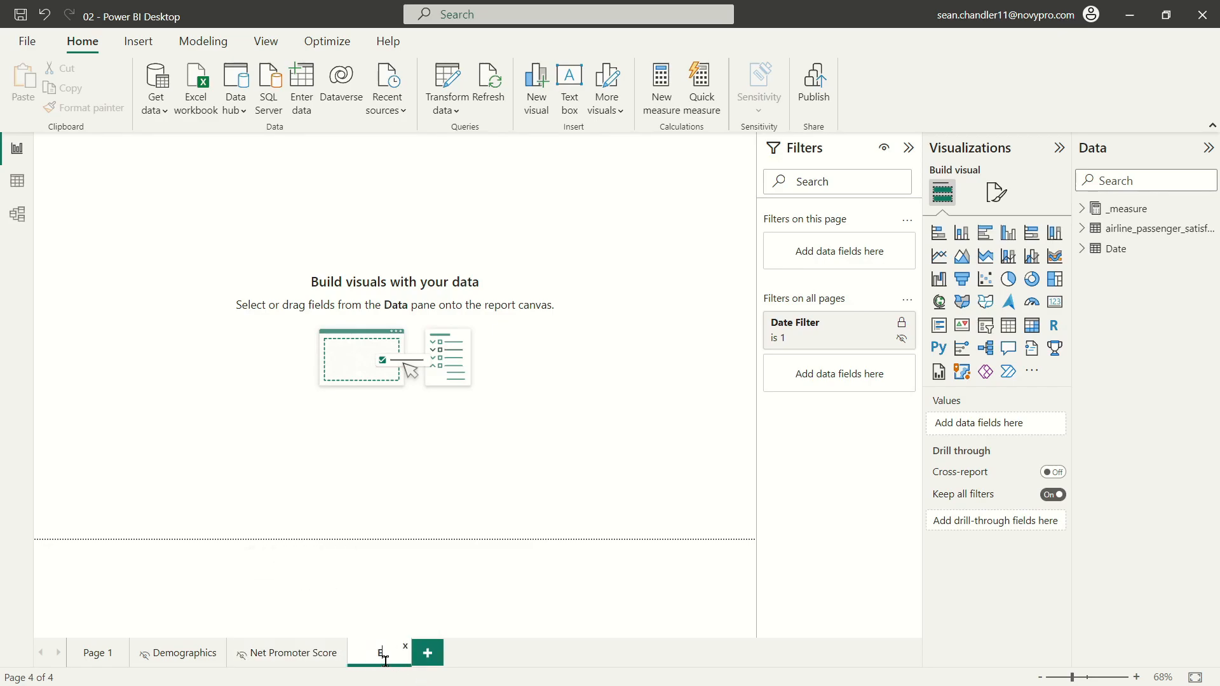
pyautogui.write('xperience')
pyautogui.press('Return')
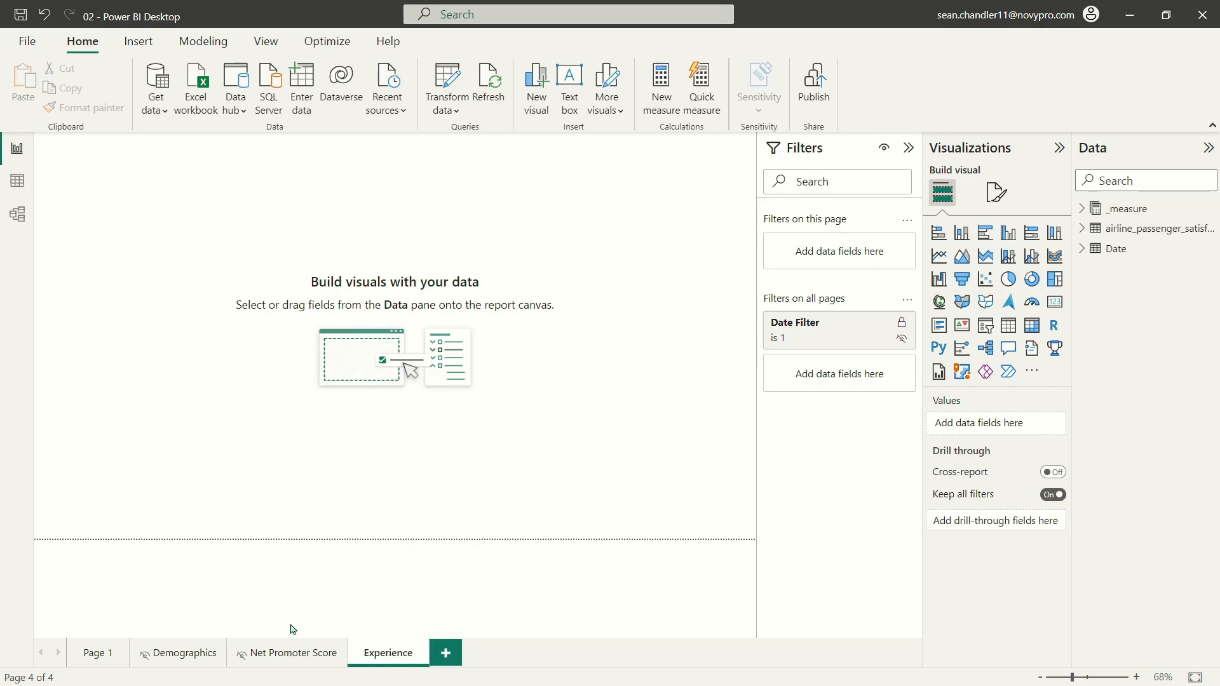
pyautogui.rightClick(372, 663)
pyautogui.click(403, 642)
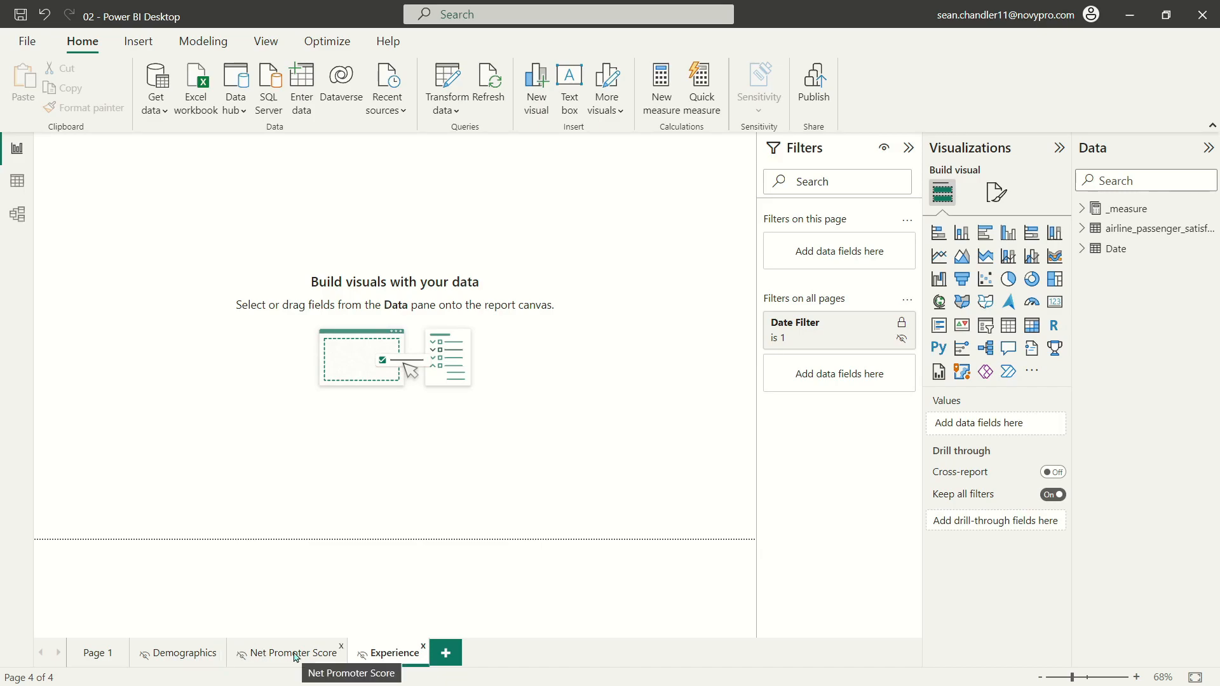
# Step: Rename Page 1 as Infographic
pyautogui.doubleClick(113, 654)
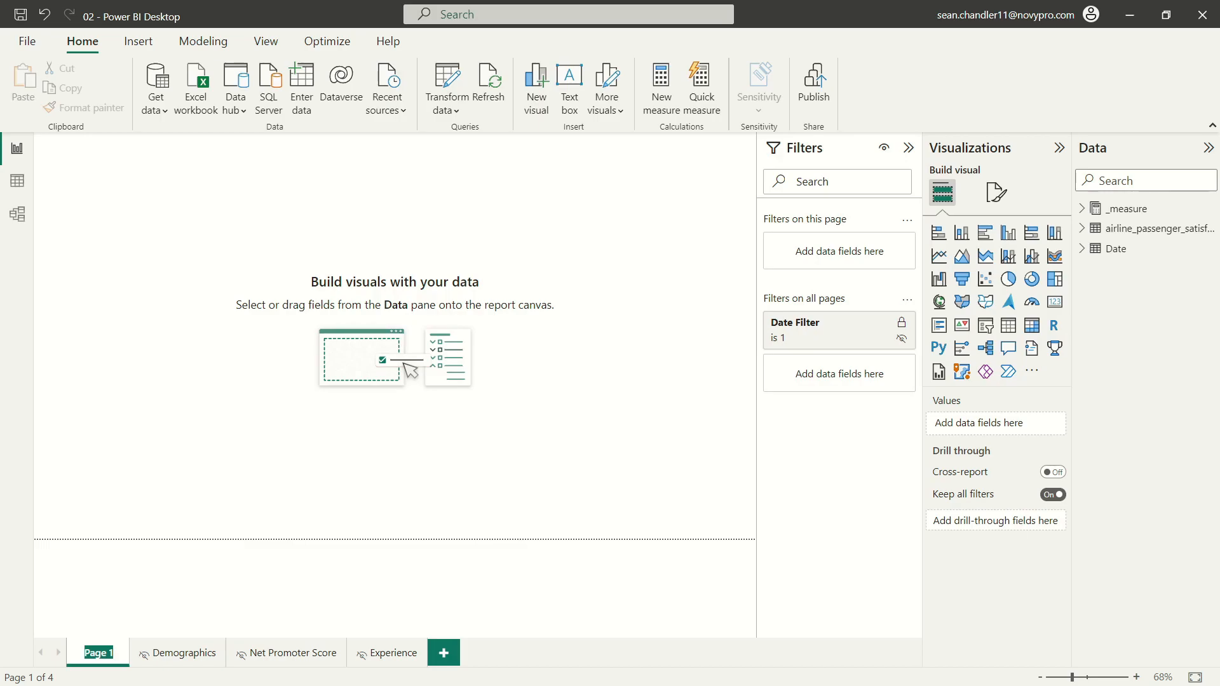
pyautogui.write('Infographic')
pyautogui.press('Return')
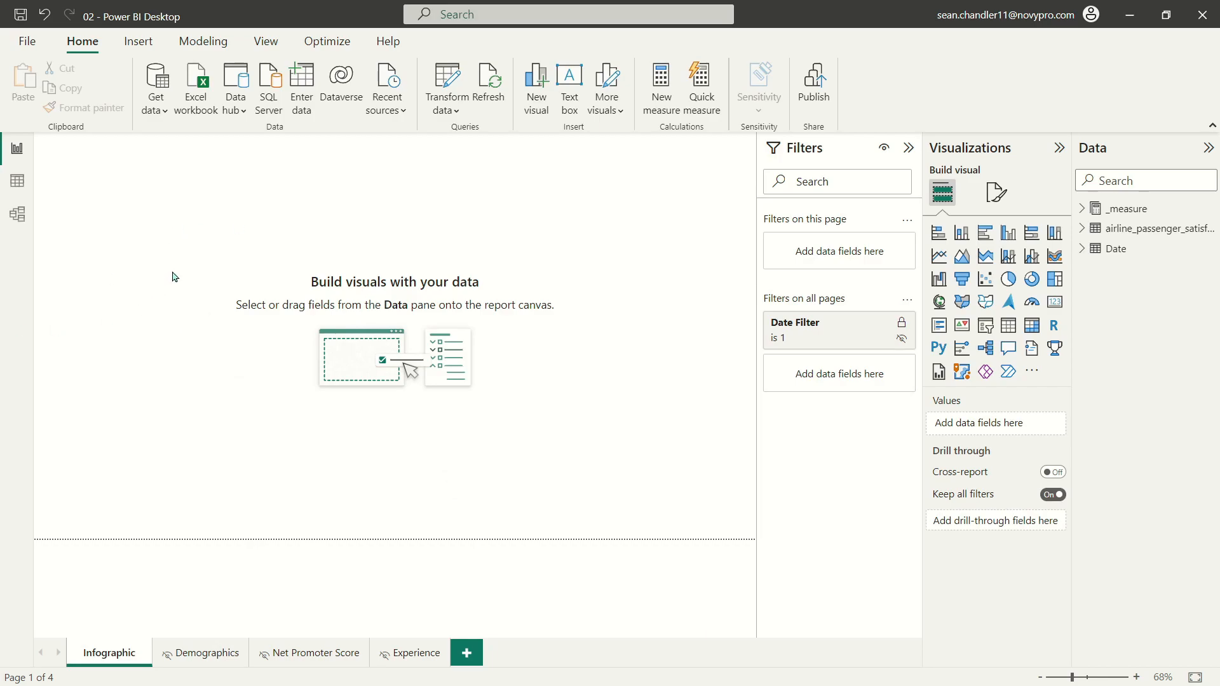
pyautogui.moveTo(45, 142); pyautogui.dragTo(791, 543)
pyautogui.moveTo(45, 145); pyautogui.dragTo(754, 543)
pyautogui.moveTo(145, 153); pyautogui.dragTo(755, 538)
pyautogui.moveTo(137, 160); pyautogui.dragTo(755, 532)
# Step: Change the Infographic page's canvas type to Custom in the page formatting
pyautogui.click(1003, 198)
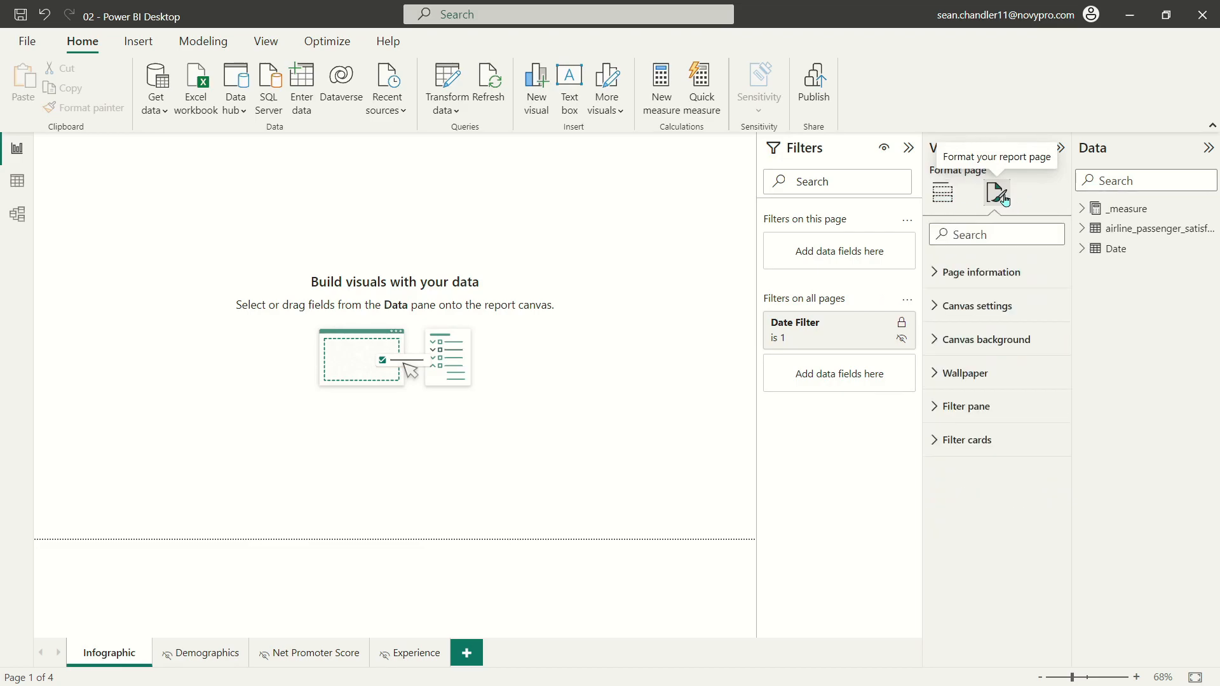
pyautogui.click(965, 305)
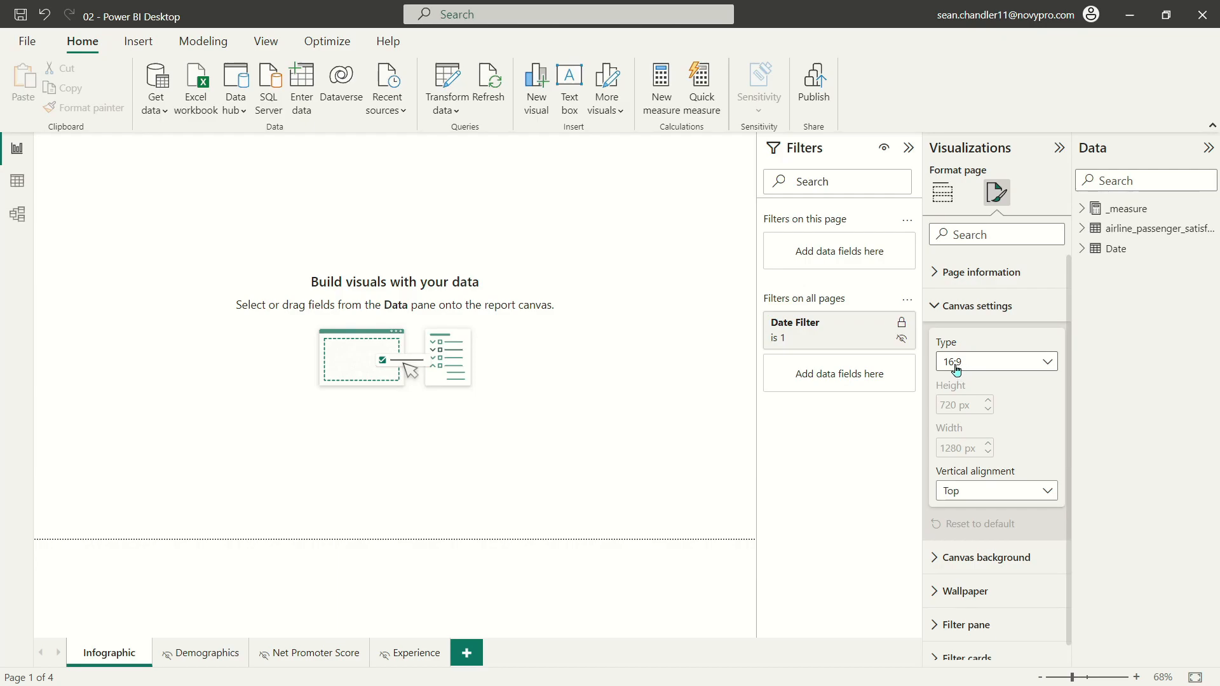
pyautogui.click(1016, 362)
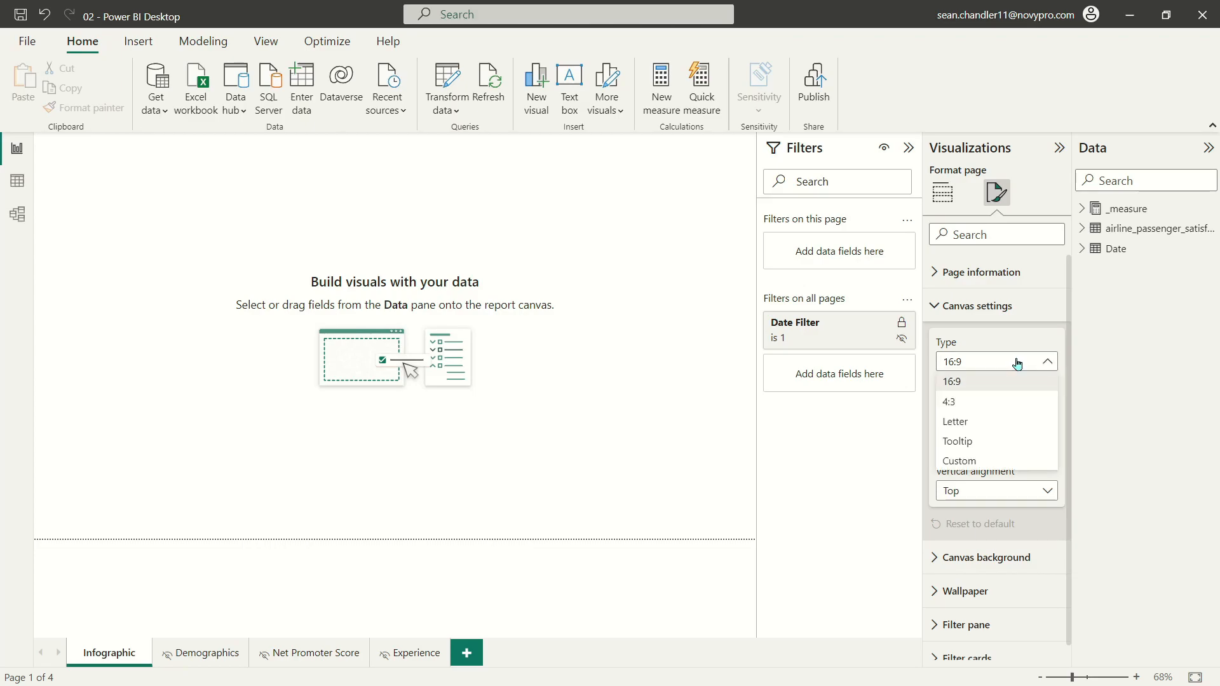
pyautogui.click(988, 461)
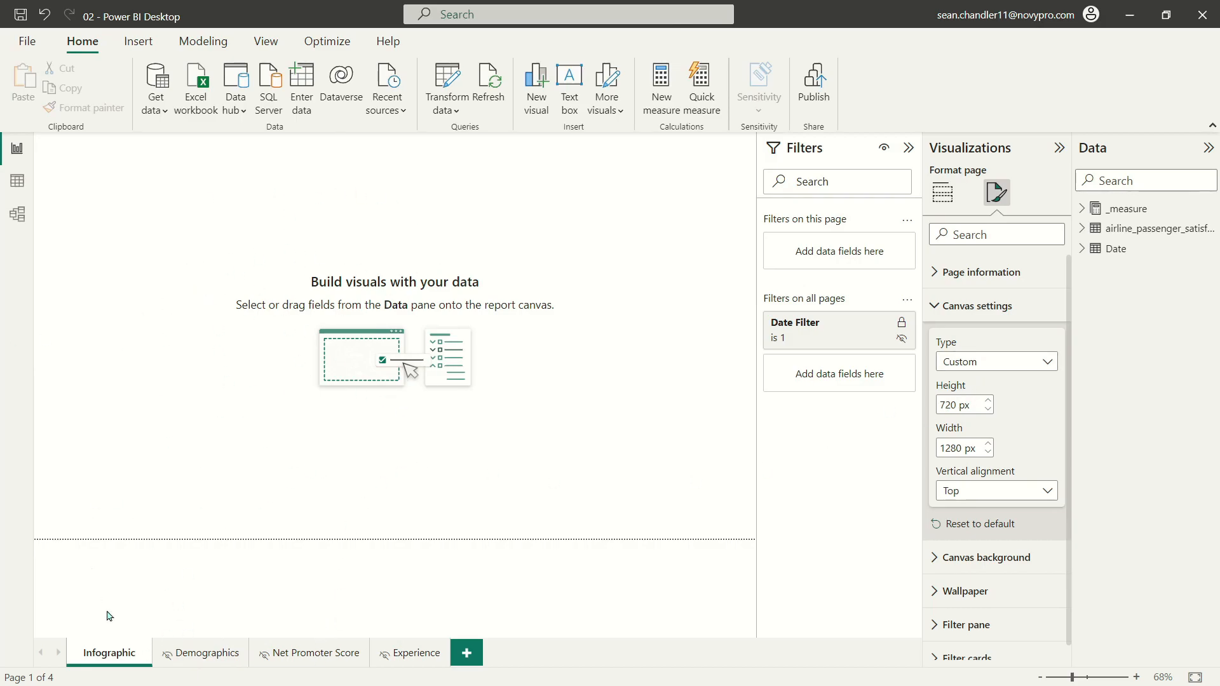
# Step: Switch to the Calculator and multiply the standard page height of 720 by 3
pyautogui.moveTo(0, 324); pyautogui.dragTo(553, 0)
pyautogui.click(139, 424)
pyautogui.click(440, 566)
pyautogui.click(429, 638)
pyautogui.click(898, 419)
pyautogui.click(666, 550)
pyautogui.click(906, 674)
pyautogui.moveTo(720, 6); pyautogui.dragTo(389, 123)
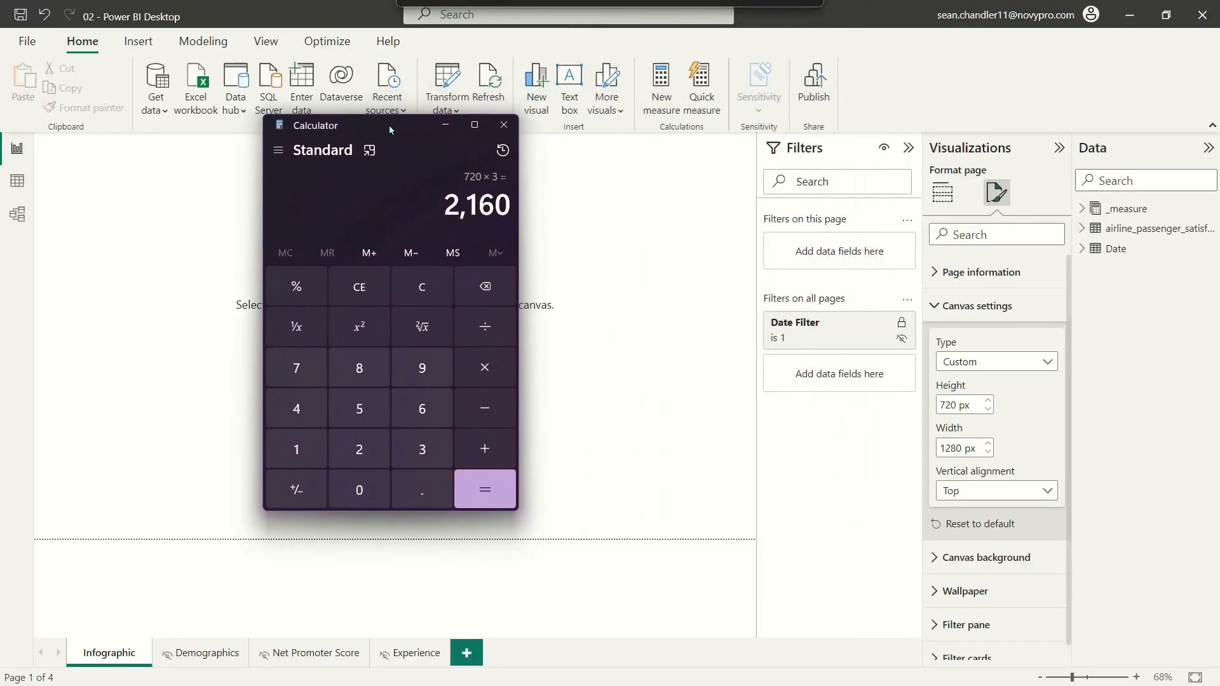
# Step: Set the Infographic page's canvas height to 2160 px
pyautogui.doubleClick(948, 404)
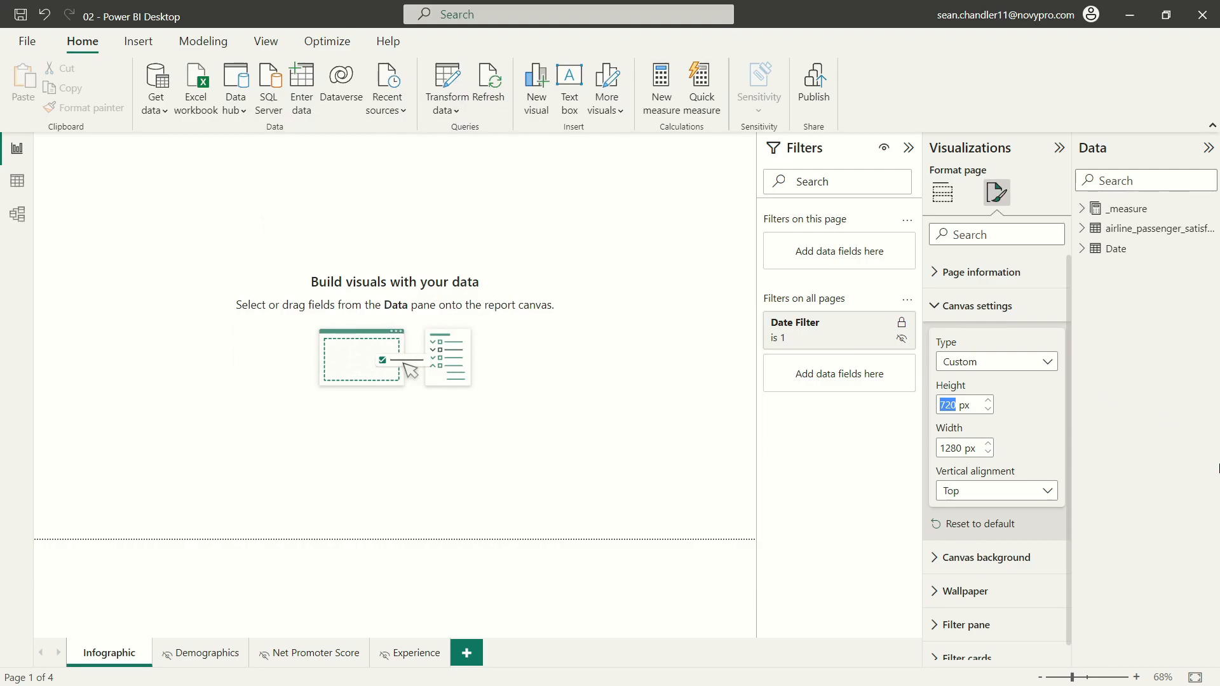
pyautogui.write('2160')
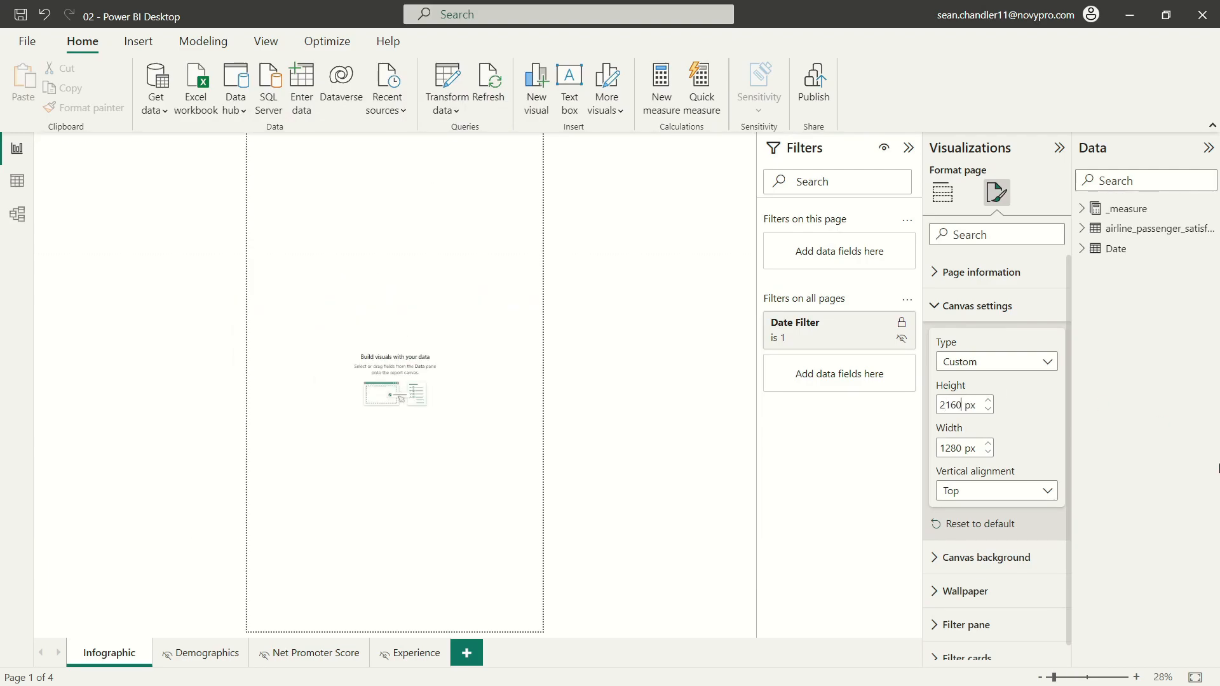
pyautogui.moveTo(244, 154); pyautogui.dragTo(550, 308)
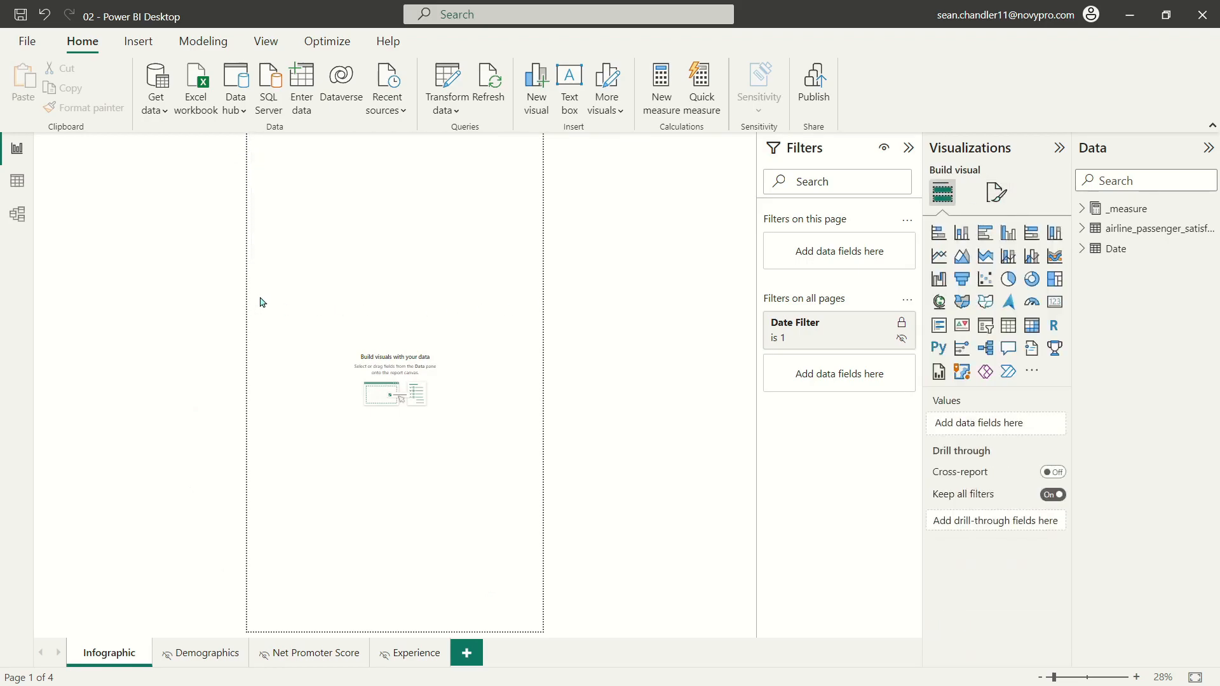
pyautogui.moveTo(248, 303); pyautogui.dragTo(534, 379)
# Step: Set the report's page view to fit to width
pyautogui.click(262, 43)
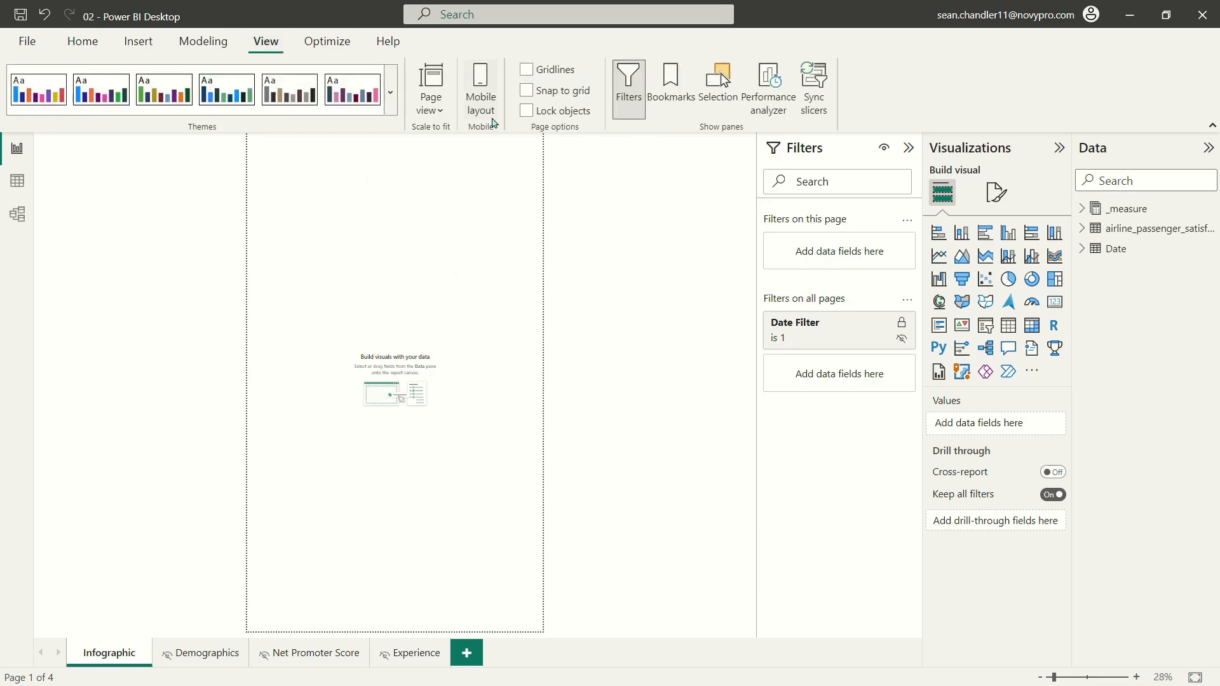
pyautogui.click(431, 102)
pyautogui.click(488, 164)
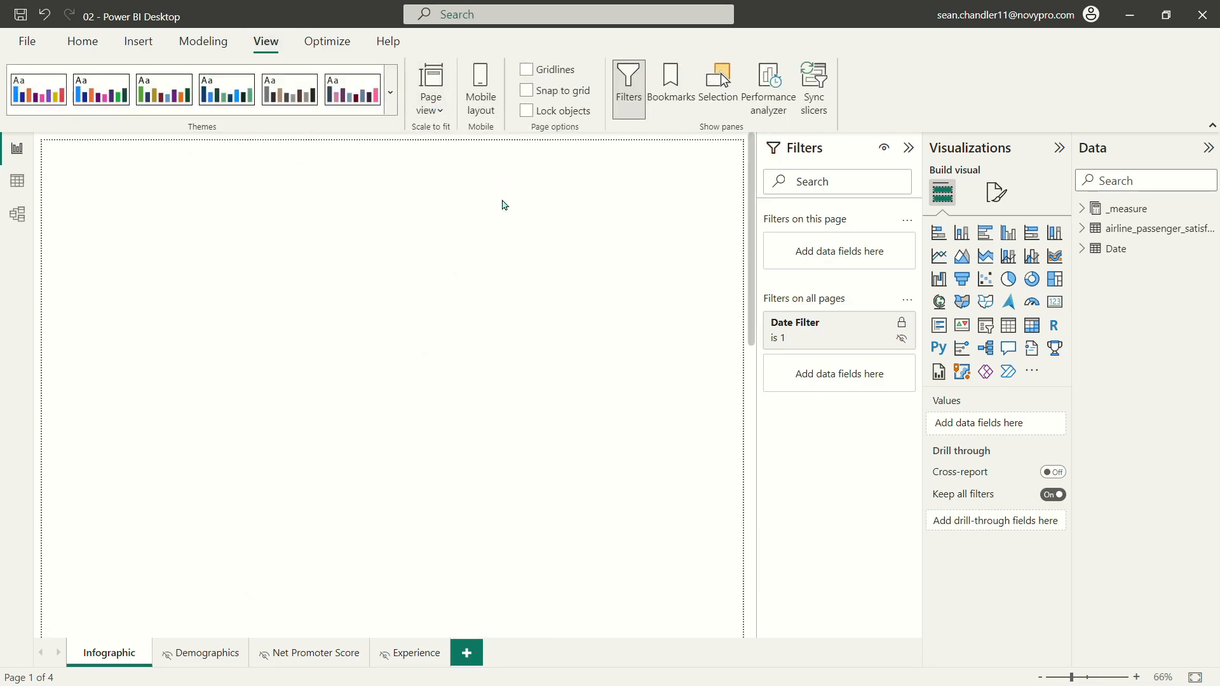
pyautogui.scroll(5, 419, 298)
pyautogui.scroll(-5, 221, 351)
pyautogui.scroll(5, 379, 357)
# Step: Set the Infographic page's custom canvas height to 3000 px
pyautogui.click(997, 193)
pyautogui.click(1005, 305)
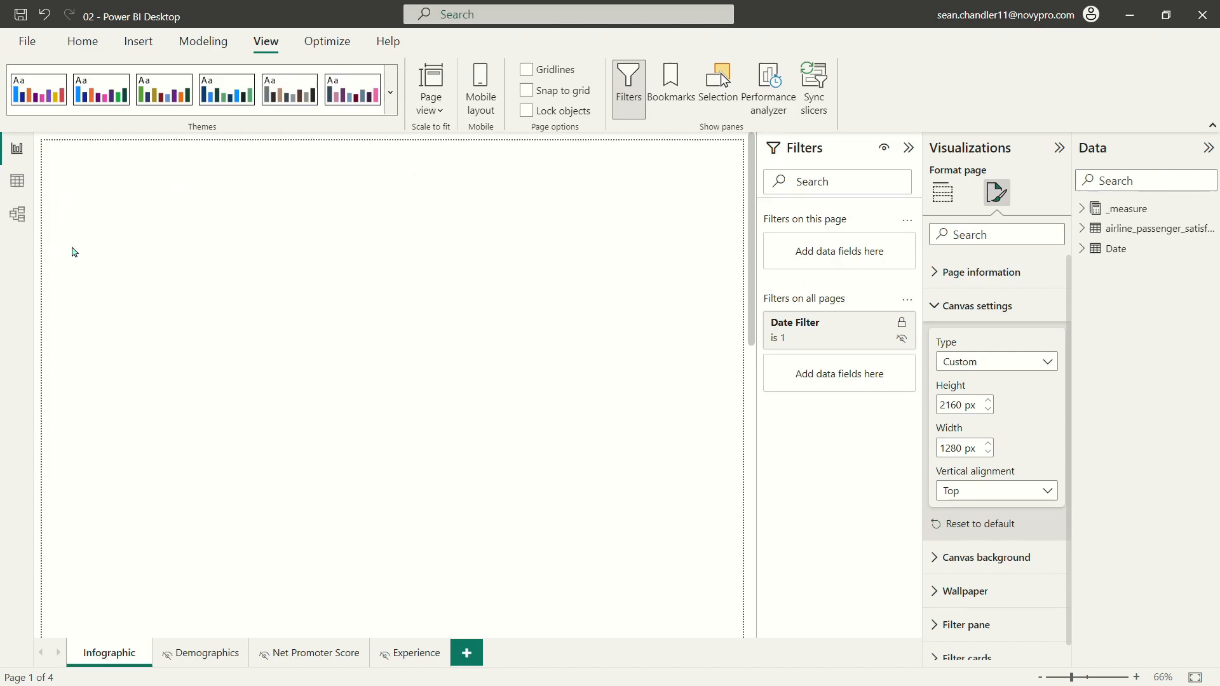
pyautogui.doubleClick(958, 405)
pyautogui.write('3000')
pyautogui.click(515, 207)
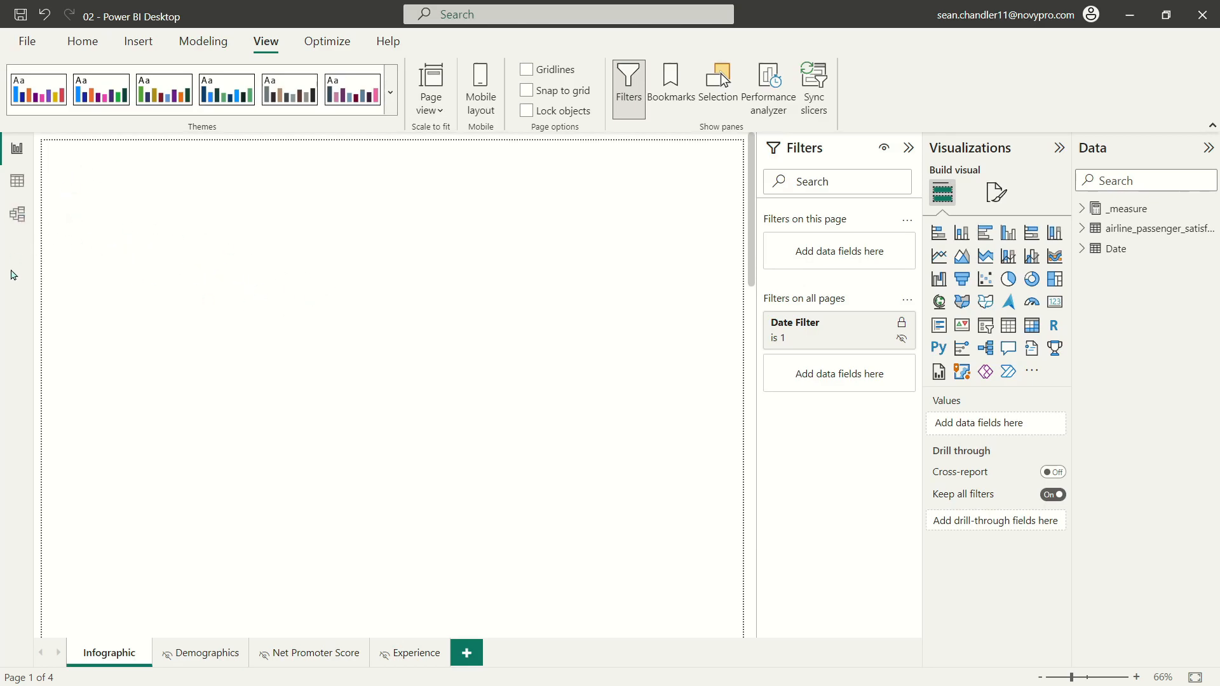
pyautogui.scroll(-5, 426, 378)
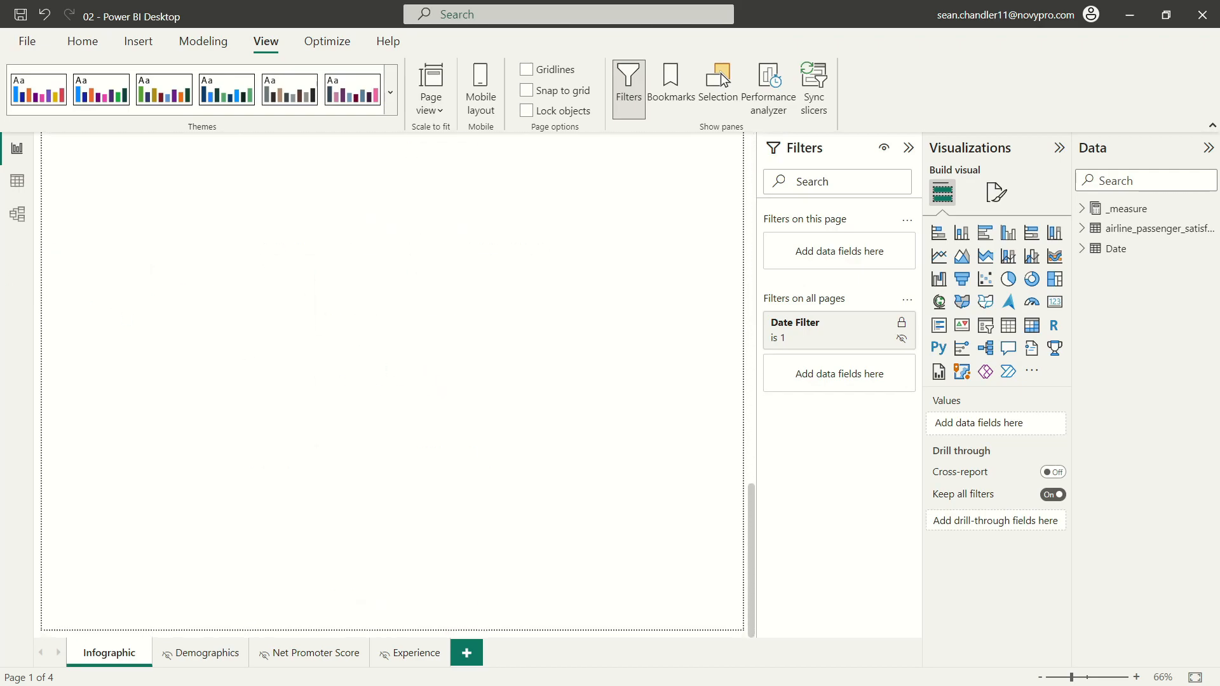
pyautogui.moveTo(73, 461); pyautogui.dragTo(730, 623)
pyautogui.moveTo(85, 412); pyautogui.dragTo(709, 599)
# Step: Bring up the Infographic page's canvas settings again and close the Calculator
pyautogui.click(996, 191)
pyautogui.click(982, 306)
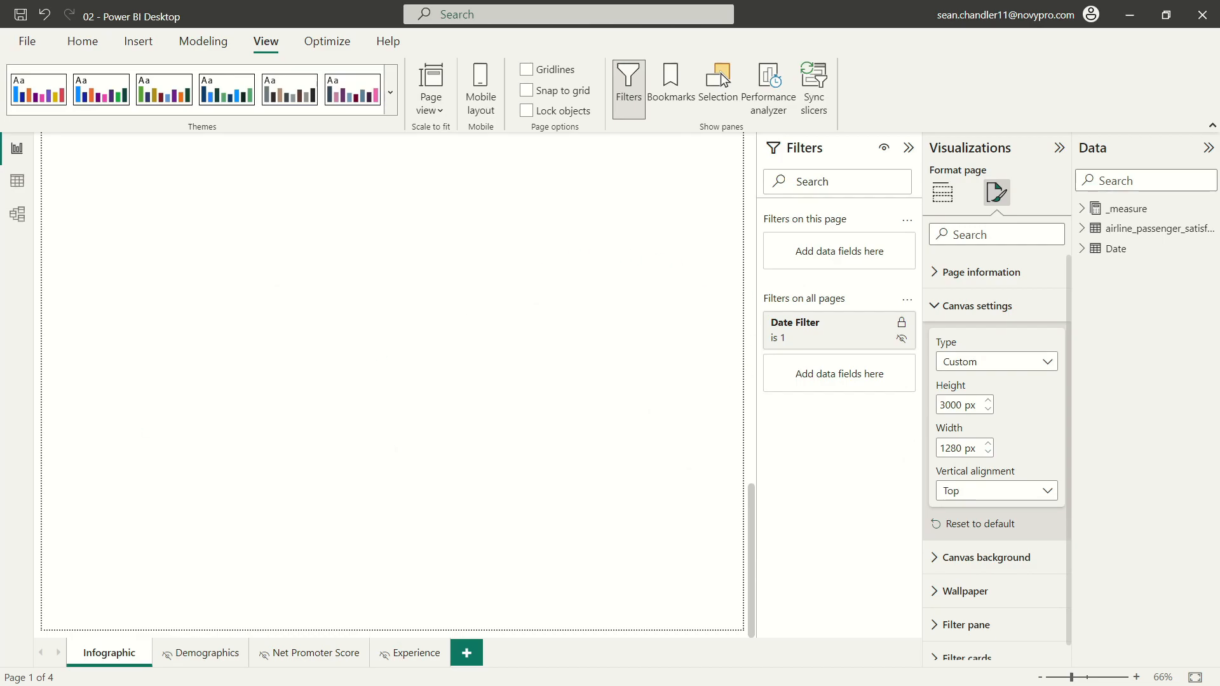
pyautogui.hotkey('alt', 'Tab')
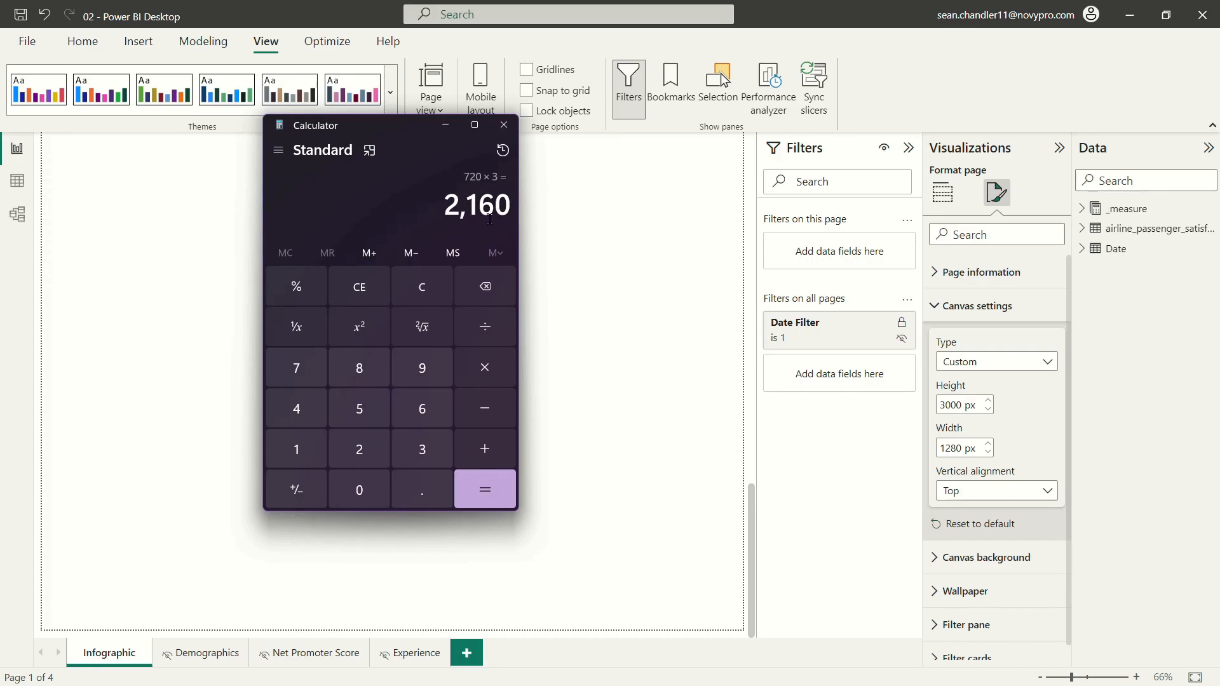
pyautogui.click(504, 125)
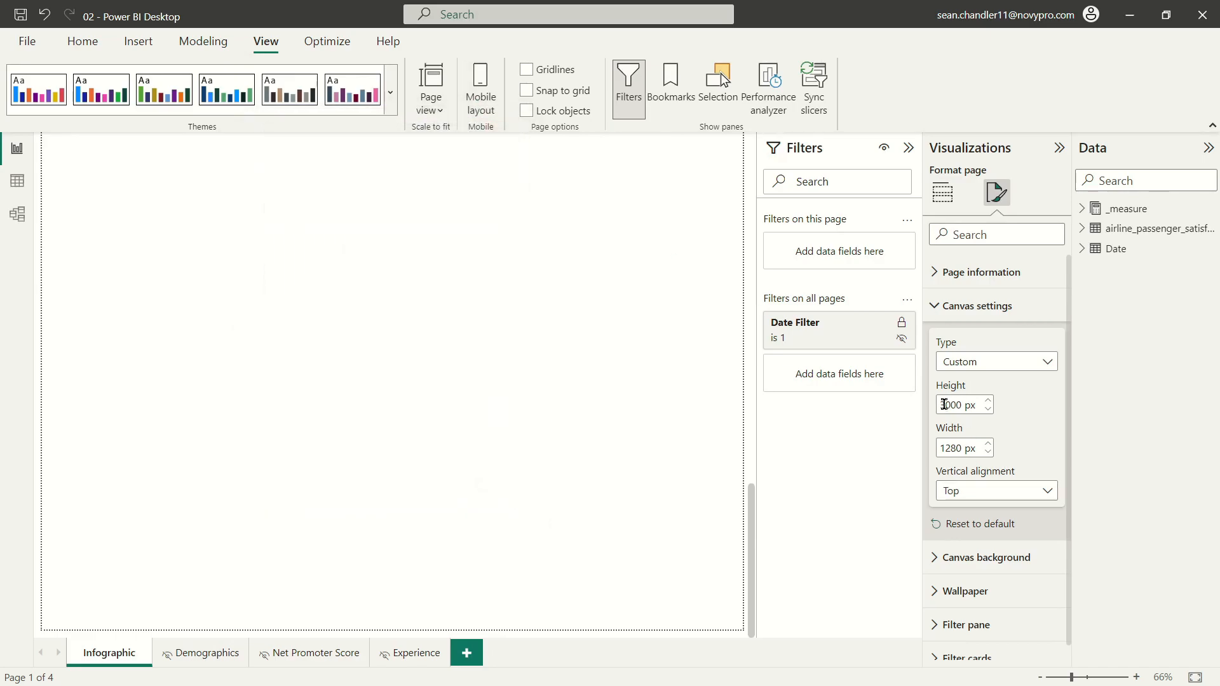
# Step: Switch from the Infographic page to the Demographics page
pyautogui.scroll(10, 273, 438)
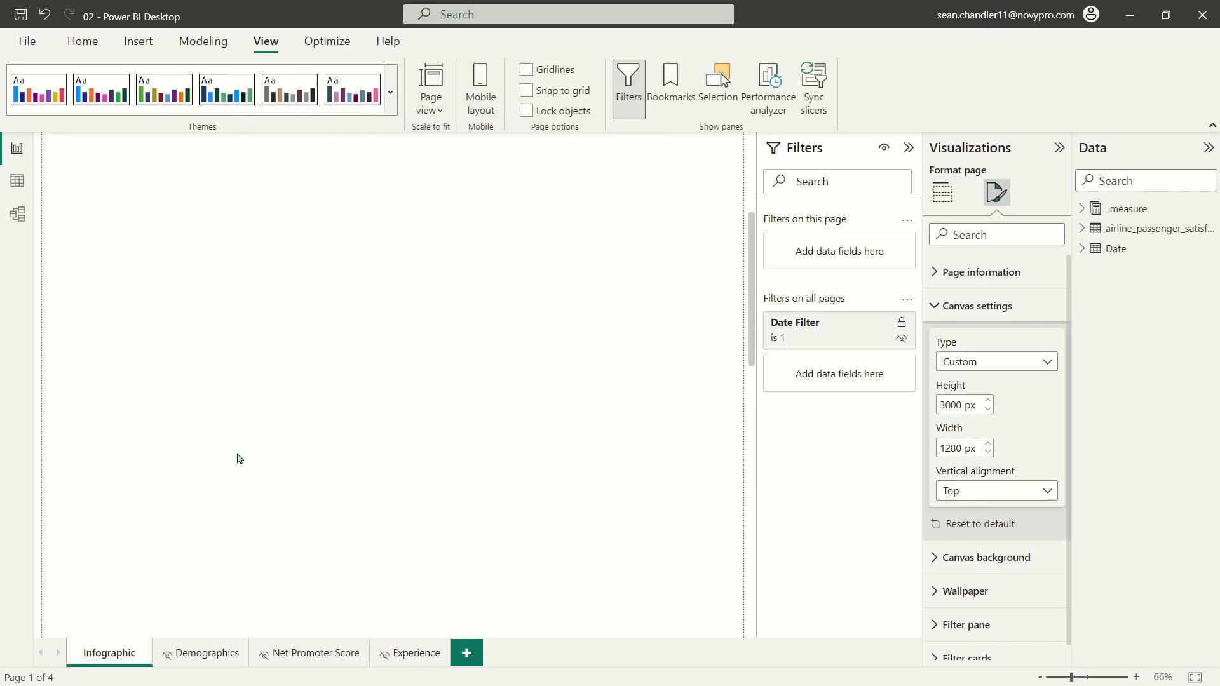
pyautogui.scroll(-10, 264, 267)
pyautogui.scroll(10, 267, 279)
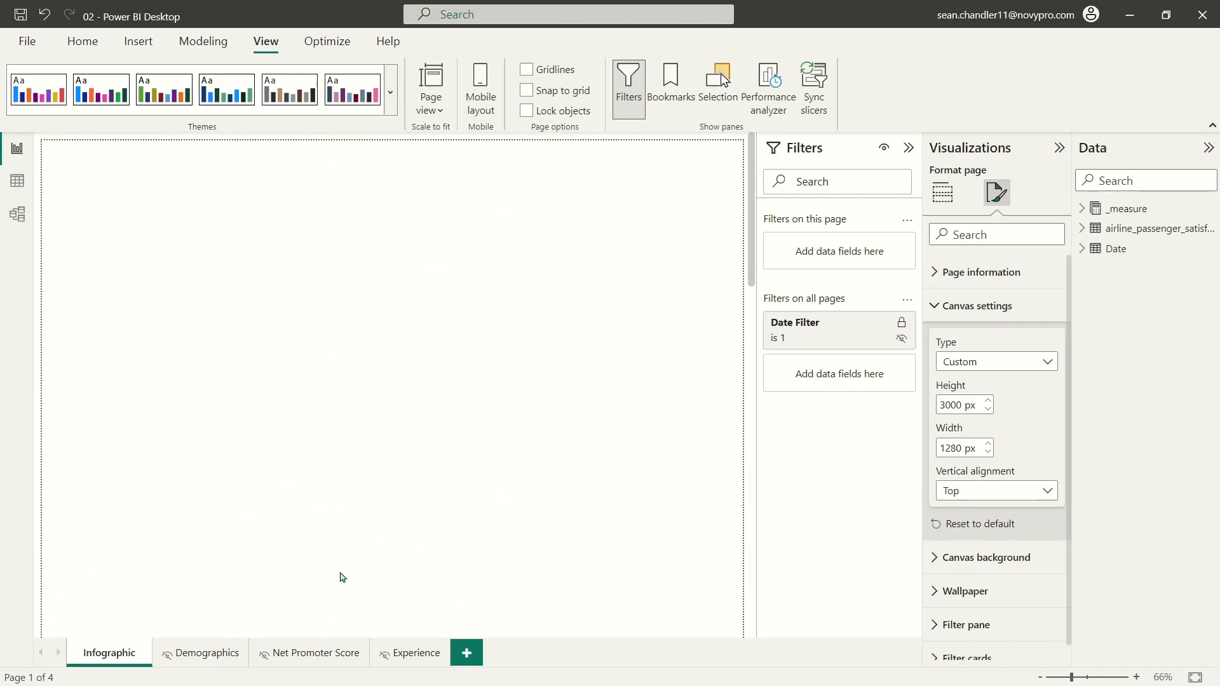
pyautogui.click(190, 655)
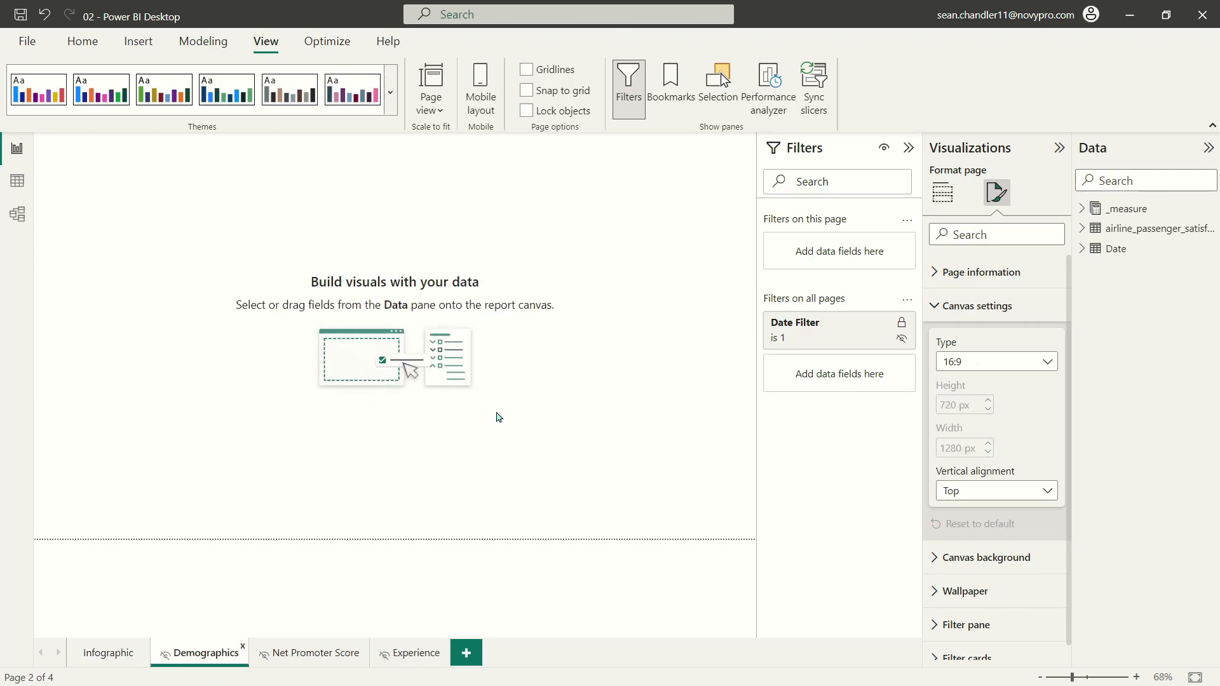